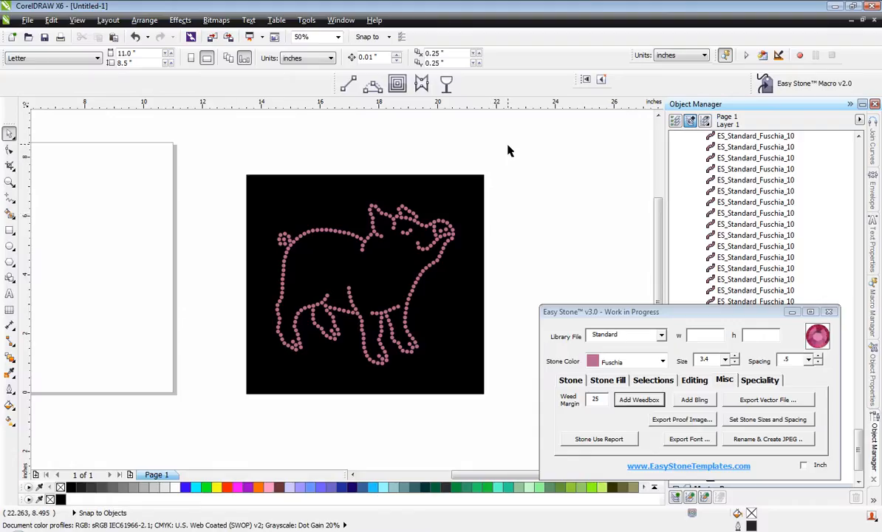
# Delete the existing pink rhinestone pig together with its black background.
pyautogui.moveTo(515, 156); pyautogui.dragTo(221, 432)
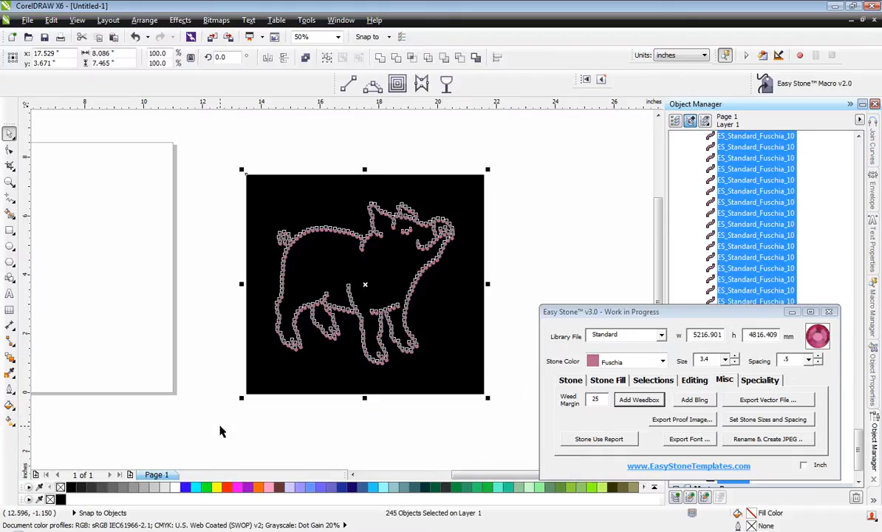
pyautogui.press('Delete')
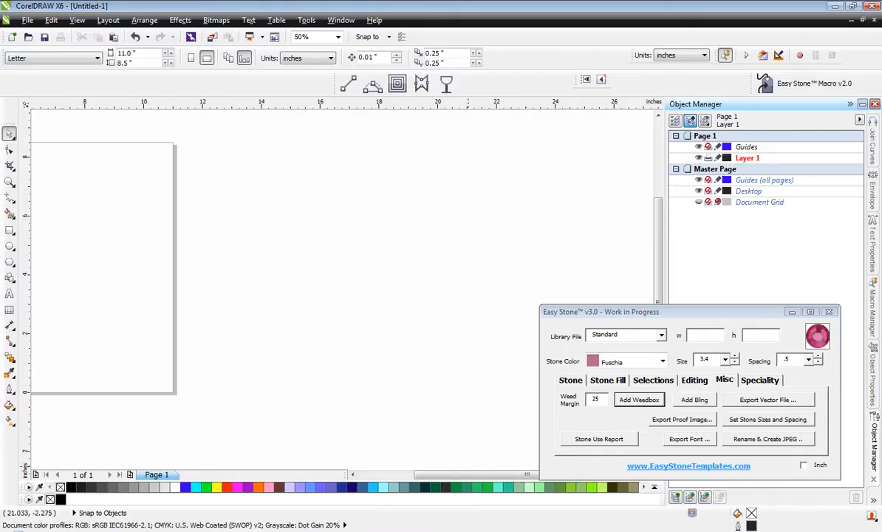
# Switch to Firefox and run a Google image search for "Pig Clipart".
pyautogui.click(569, 527)
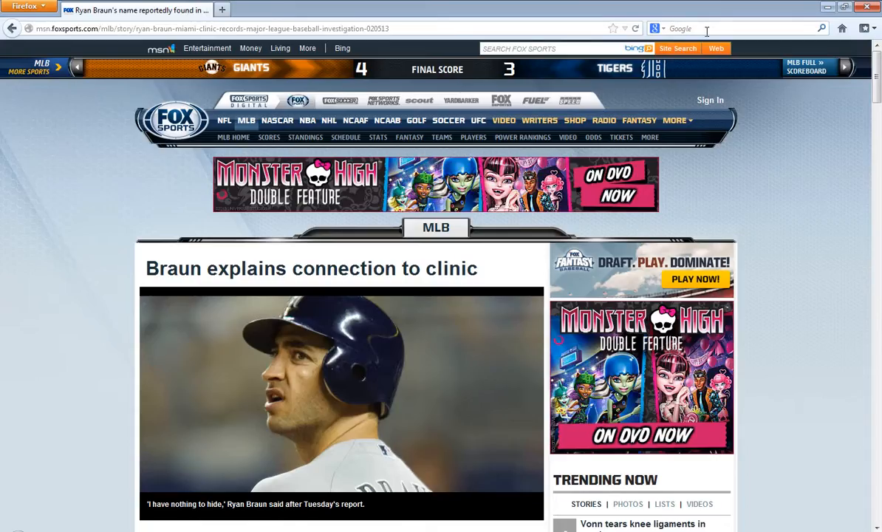
pyautogui.write('Pig Clipart')
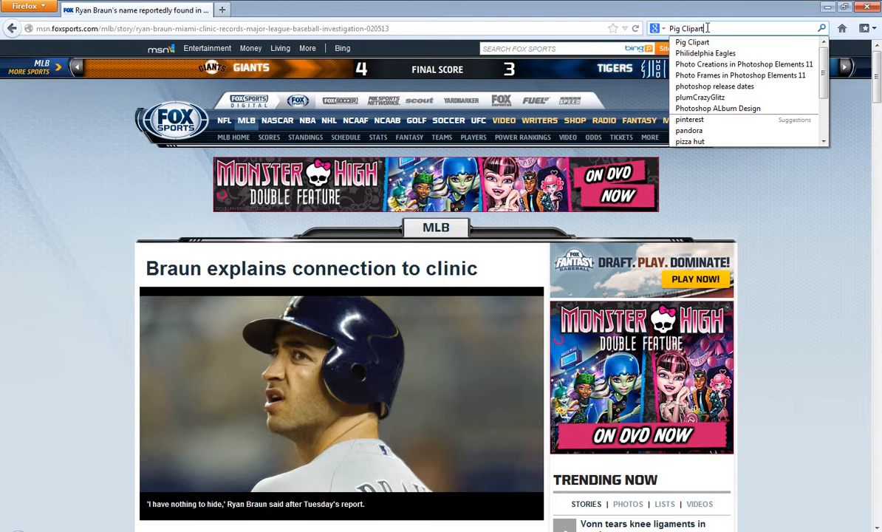
pyautogui.press('Return')
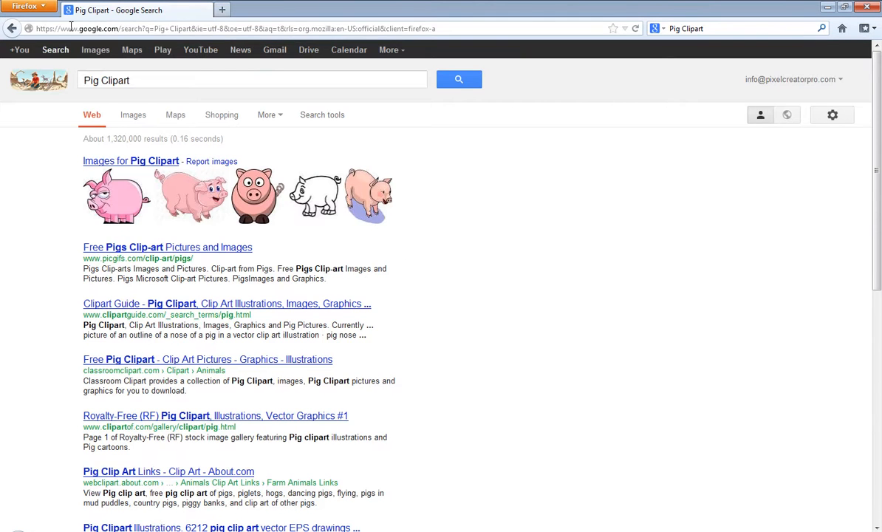
pyautogui.click(95, 49)
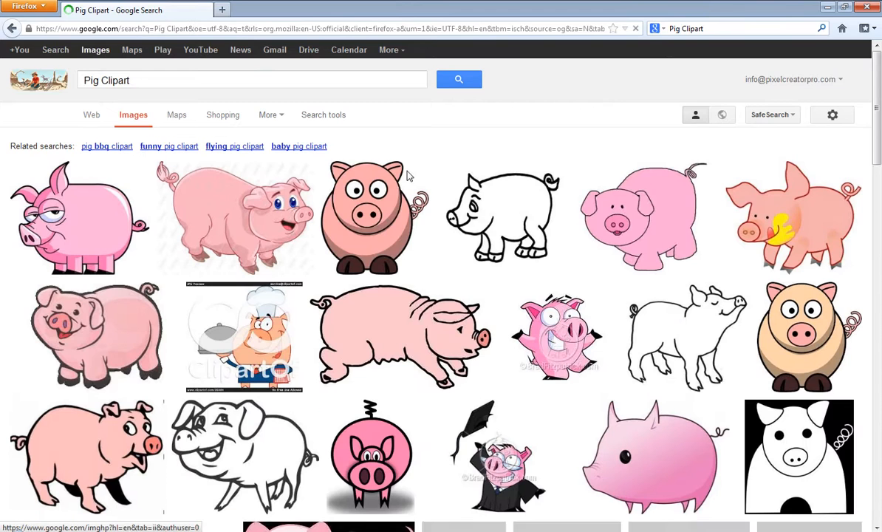
# Copy the enlarged preview image of the black-and-white outline pig from swartzentrover.com.
pyautogui.click(687, 340)
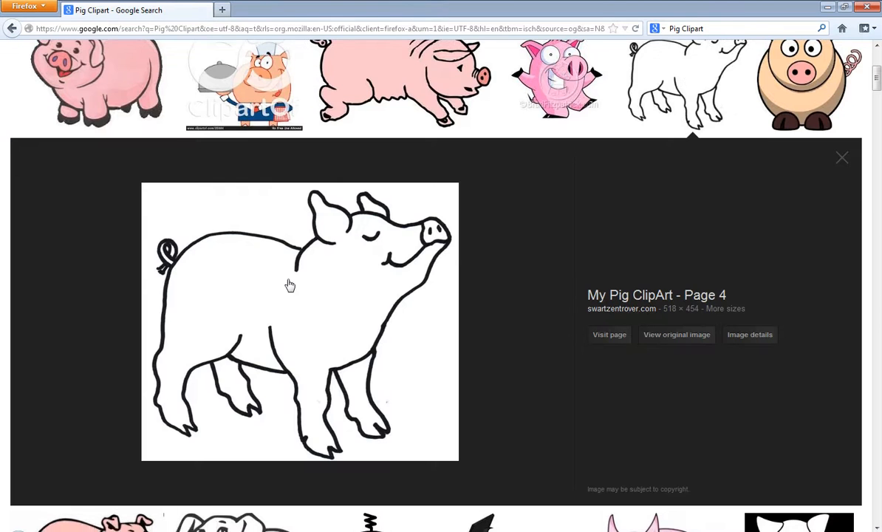
pyautogui.rightClick(291, 287)
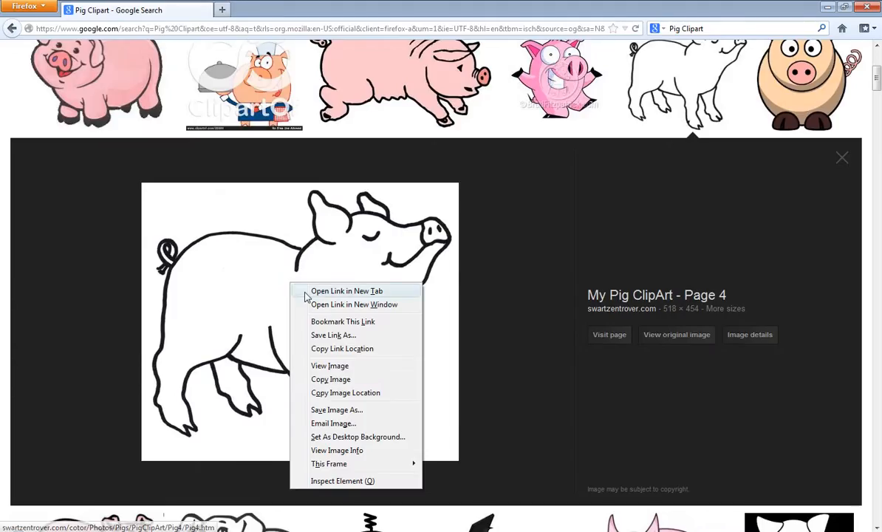
pyautogui.click(330, 379)
# Switch to CorelDRAW and paste the copied pig image onto the page.
pyautogui.hotkey('alt', 'Tab')
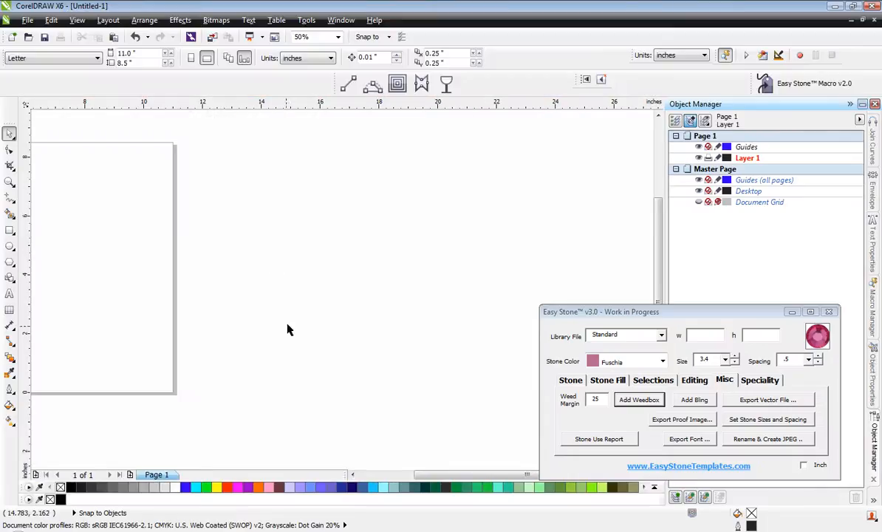
pyautogui.rightClick(69, 241)
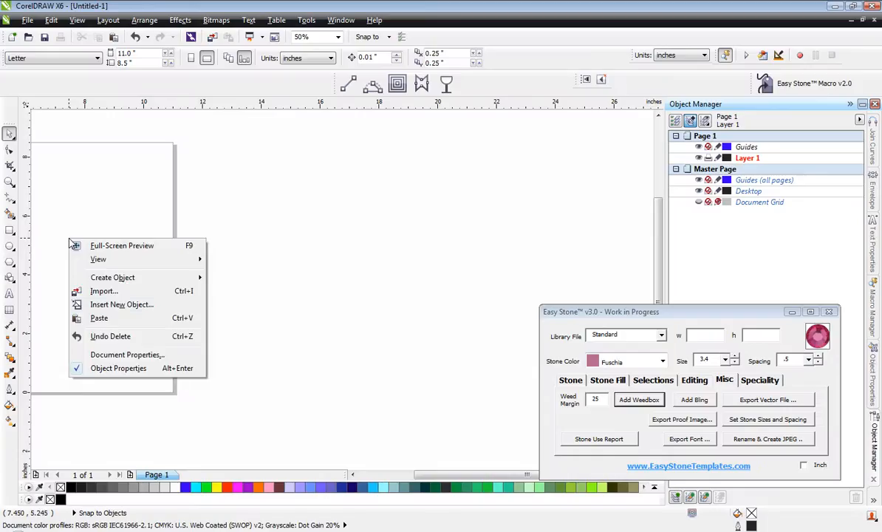
pyautogui.click(119, 320)
pyautogui.click(286, 335)
pyautogui.scroll(-2, 336, 336)
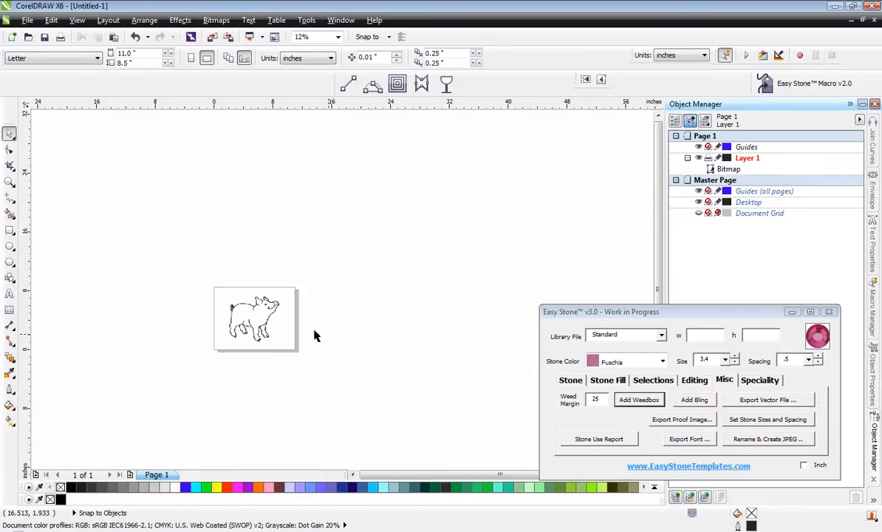
# Trace the pig bitmap with a Centerline trace of type Line drawing, keeping the default PowerTRACE settings.
pyautogui.scroll(1, 244, 329)
pyautogui.scroll(1, 260, 317)
pyautogui.click(261, 312)
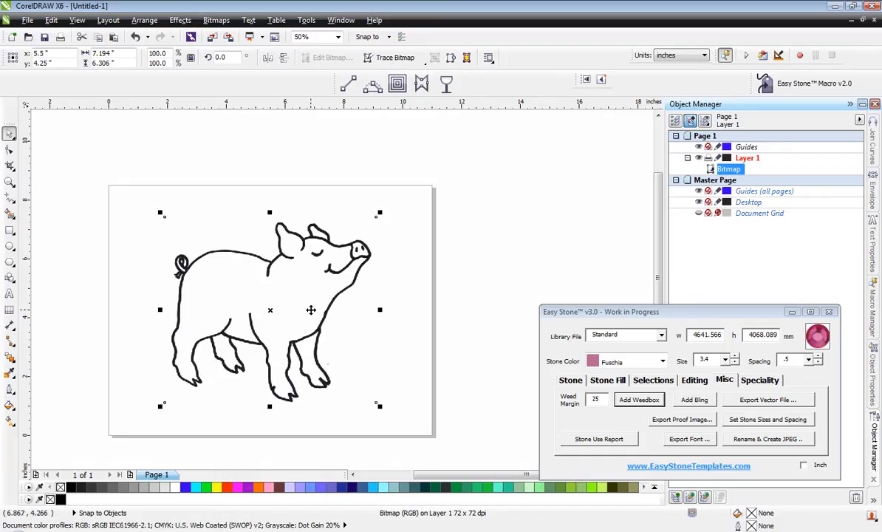
pyautogui.click(391, 57)
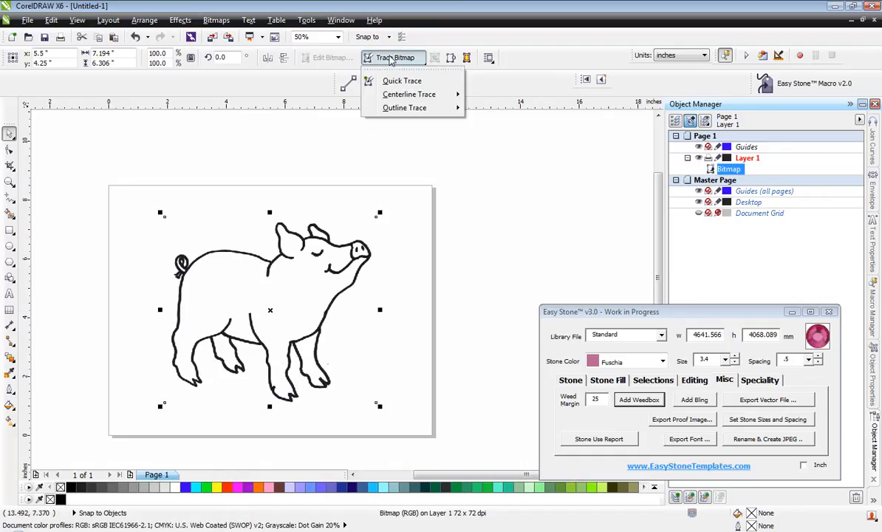
pyautogui.moveTo(447, 94)
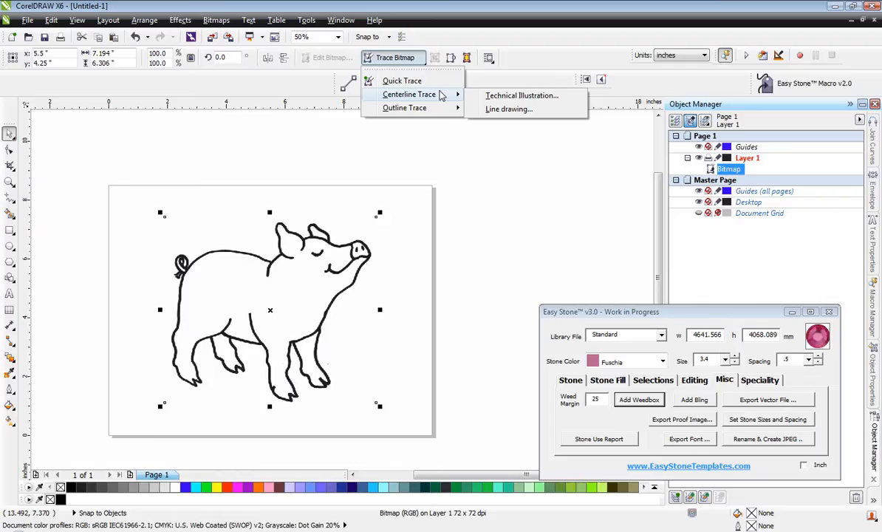
pyautogui.click(522, 111)
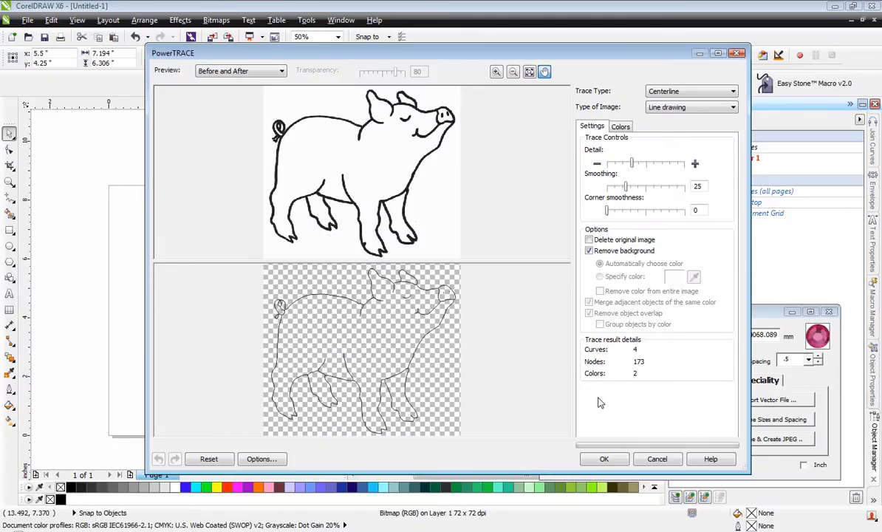
pyautogui.click(603, 458)
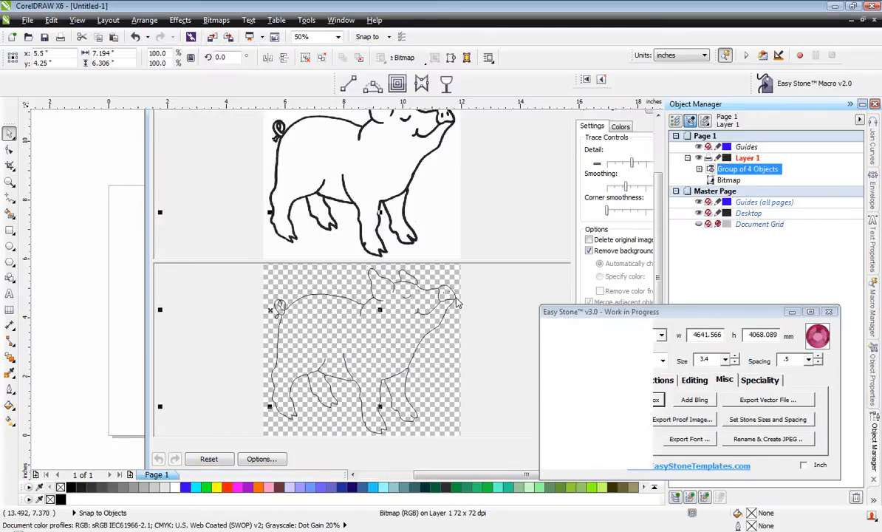
# Move the traced pig off the page to the right and delete the original bitmap.
pyautogui.moveTo(271, 311)
pyautogui.mouseDown()
pyautogui.moveTo(377, 303)
pyautogui.moveTo(497, 263)
pyautogui.mouseUp()
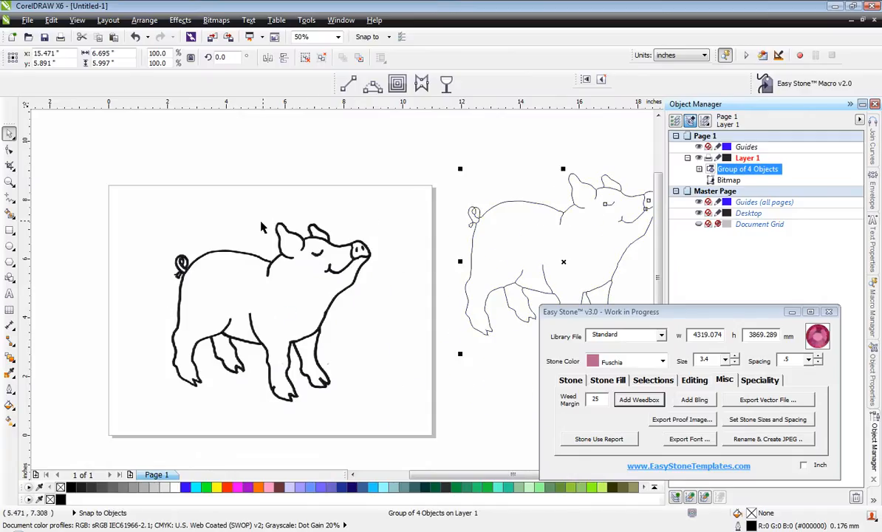
pyautogui.click(283, 258)
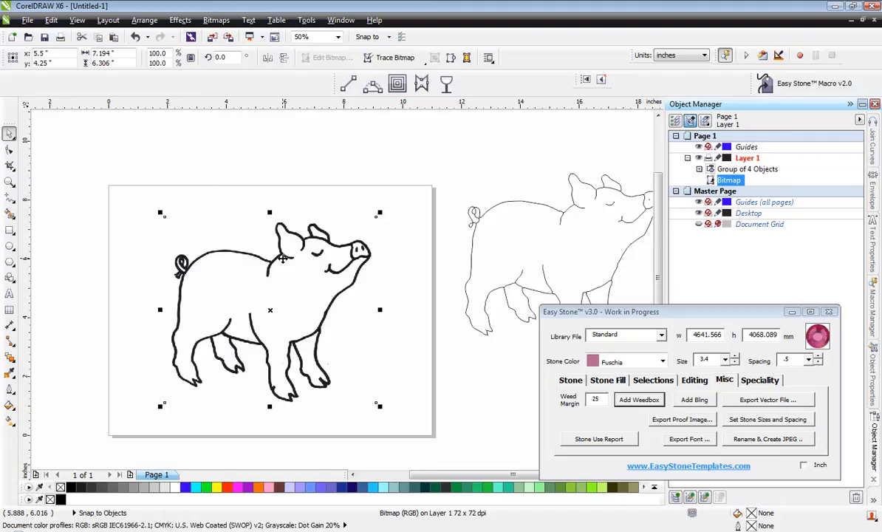
pyautogui.press('Delete')
pyautogui.scroll(-1, 283, 263)
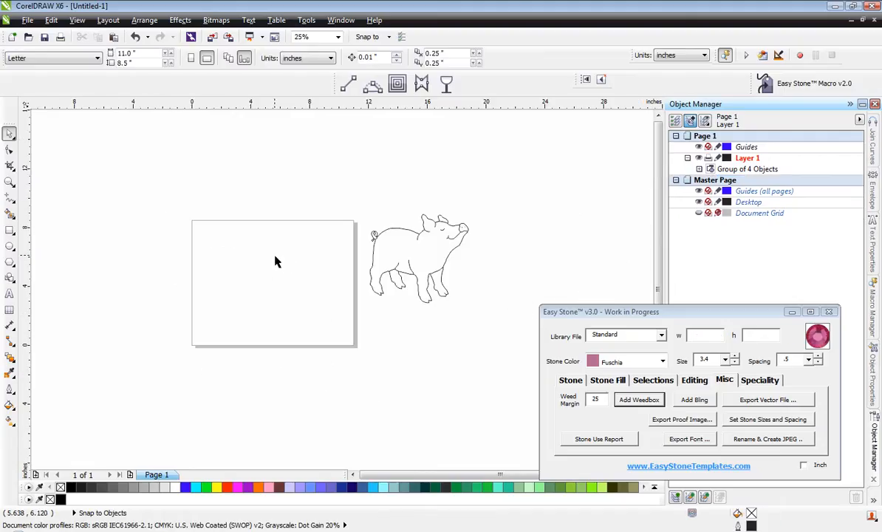
pyautogui.scroll(1, 467, 251)
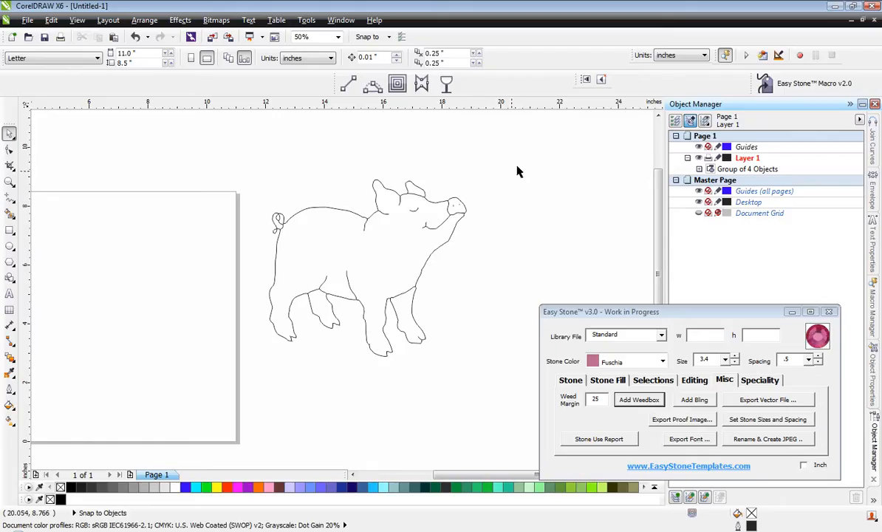
# Set the traced pig's width to 6 inches, scaling it proportionally.
pyautogui.moveTo(530, 156); pyautogui.dragTo(249, 385)
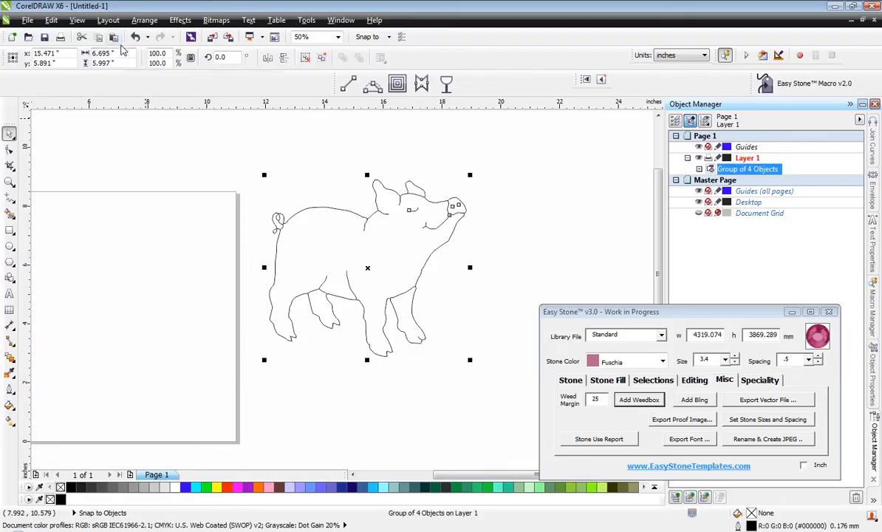
pyautogui.click(118, 54)
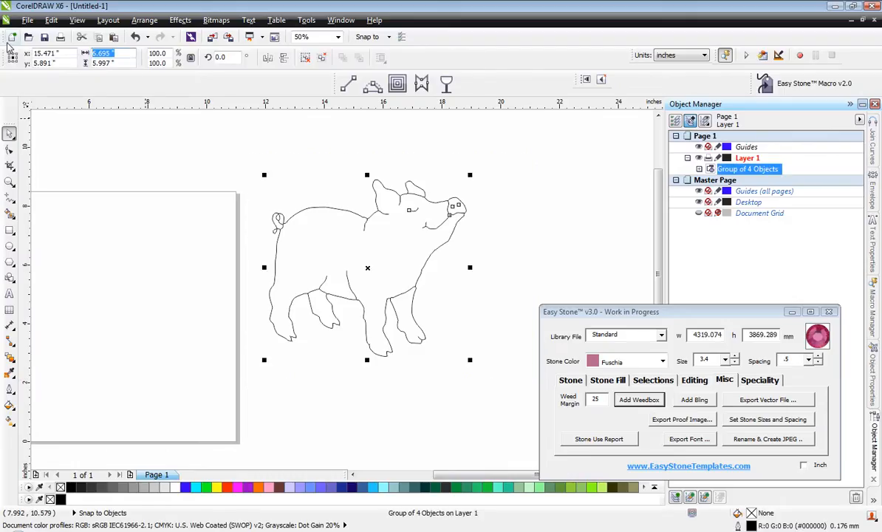
pyautogui.write('6')
pyautogui.press('Return')
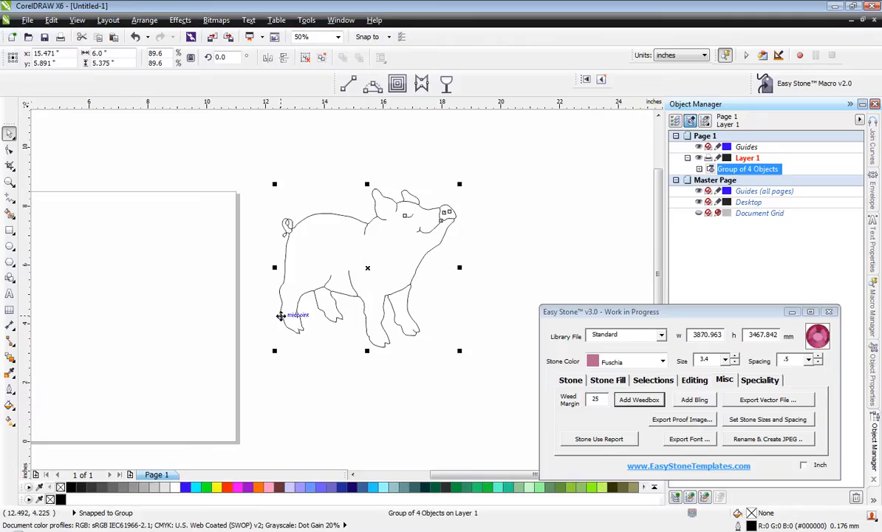
pyautogui.click(256, 185)
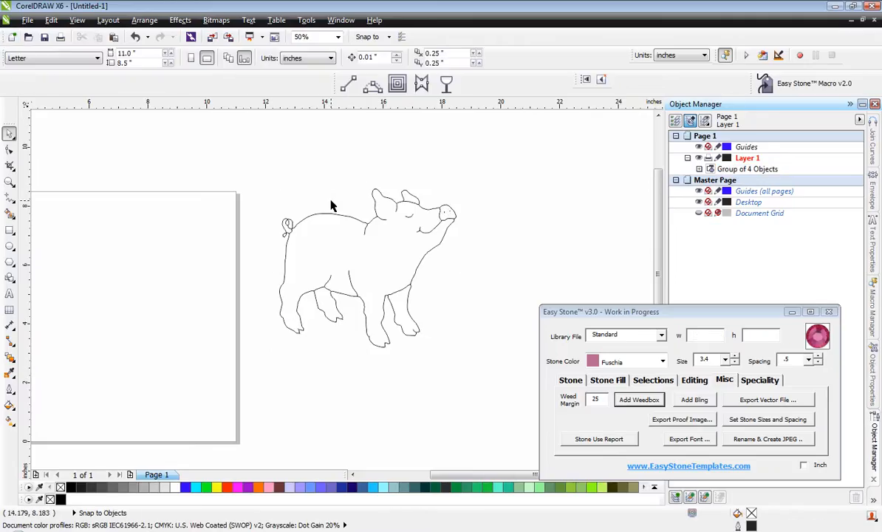
# Ungroup the traced pig into its individual curves.
pyautogui.click(377, 213)
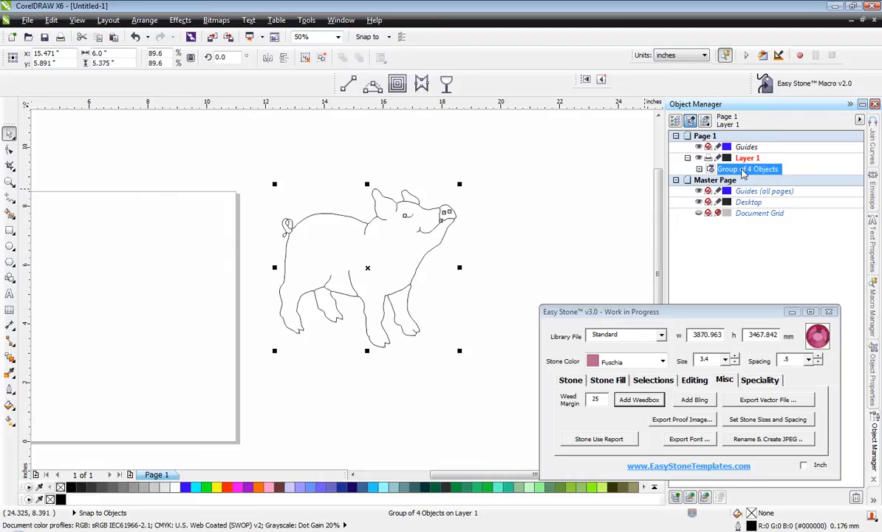
pyautogui.rightClick(744, 172)
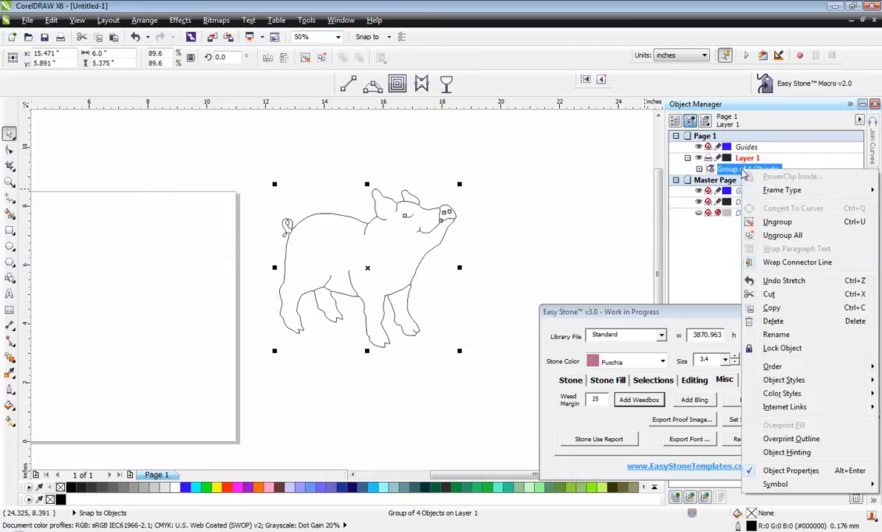
pyautogui.click(777, 222)
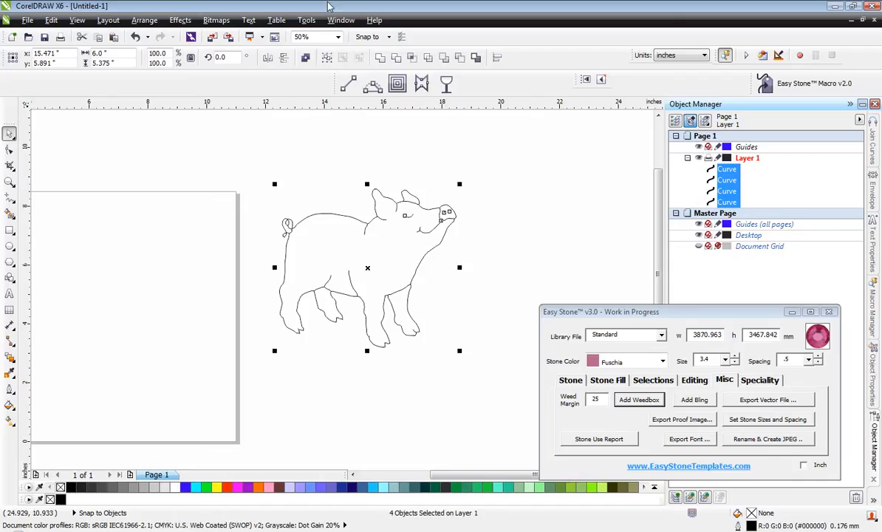
pyautogui.click(341, 20)
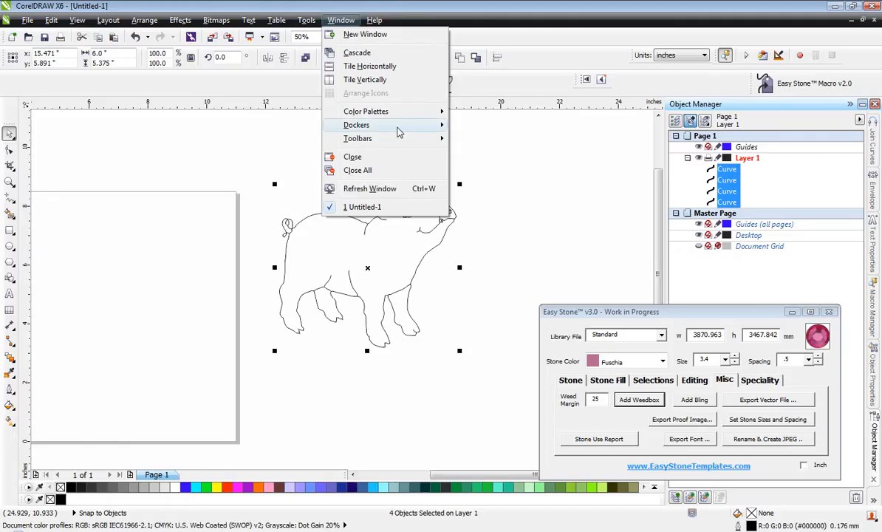
pyautogui.moveTo(402, 126)
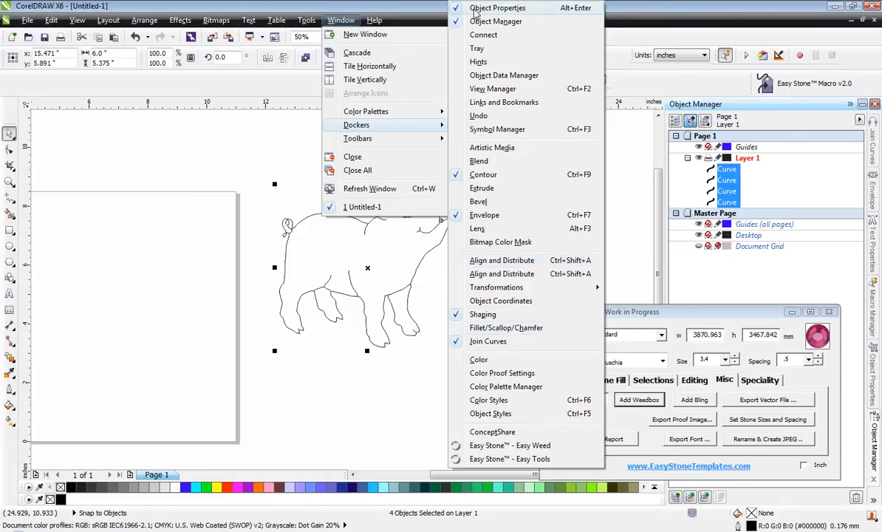
pyautogui.click(329, 408)
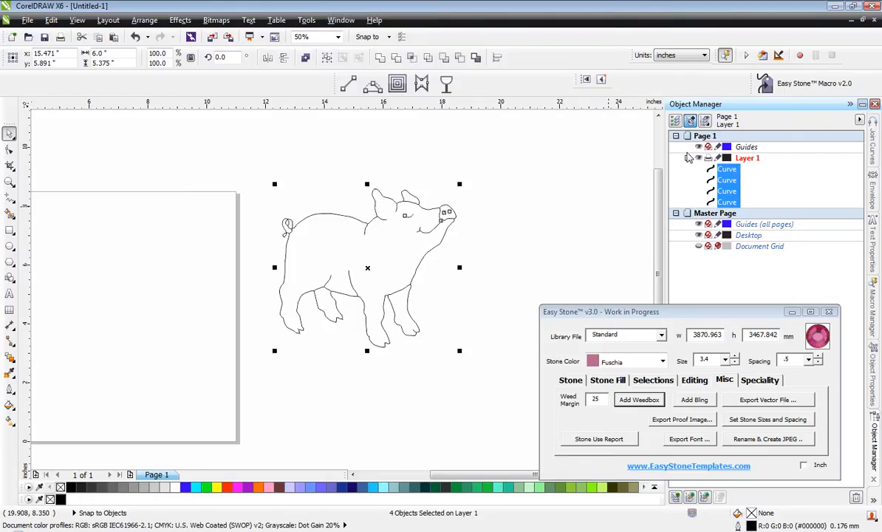
# Add Fuschia stones of size 3.4 with .5 spacing along the pig's curves and check them up close.
pyautogui.click(570, 380)
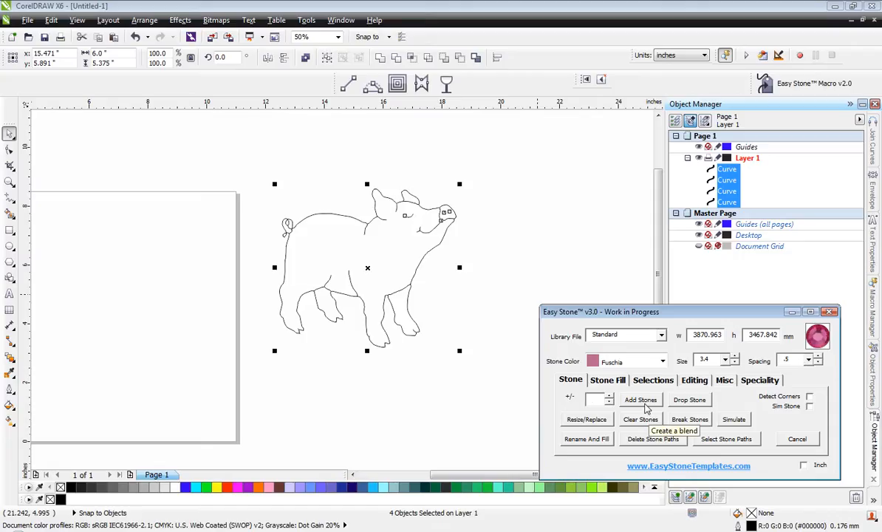
pyautogui.click(640, 400)
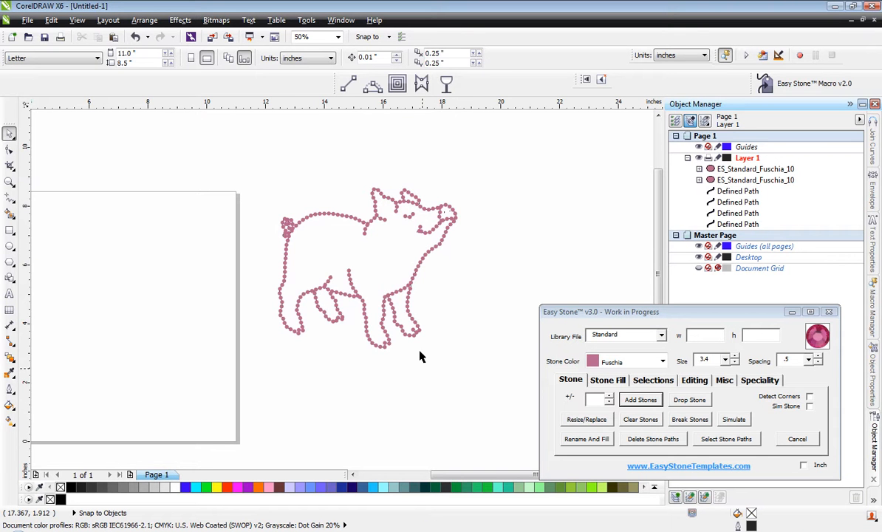
pyautogui.scroll(3, 404, 266)
pyautogui.scroll(2, 407, 275)
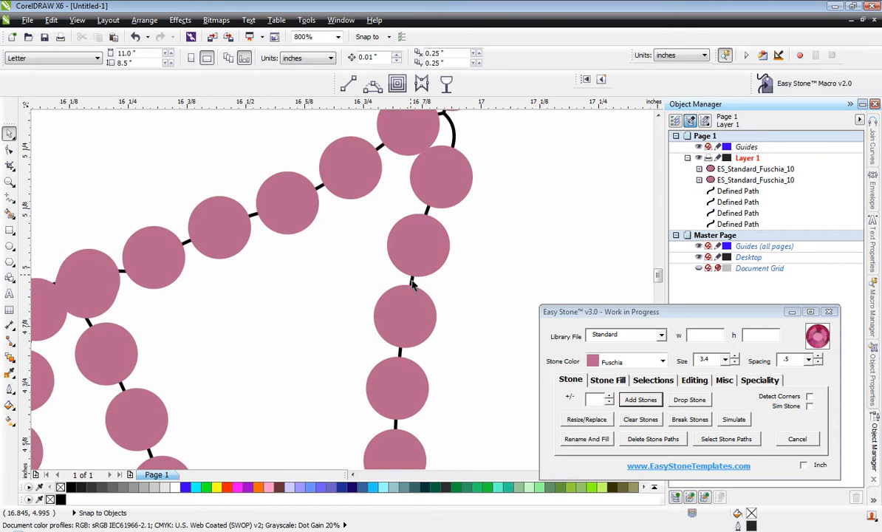
pyautogui.scroll(-2, 417, 225)
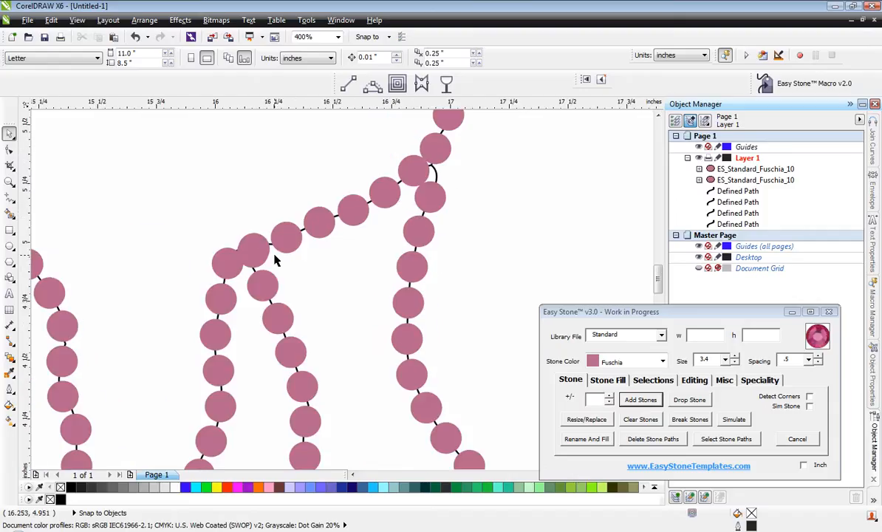
pyautogui.scroll(-2, 444, 338)
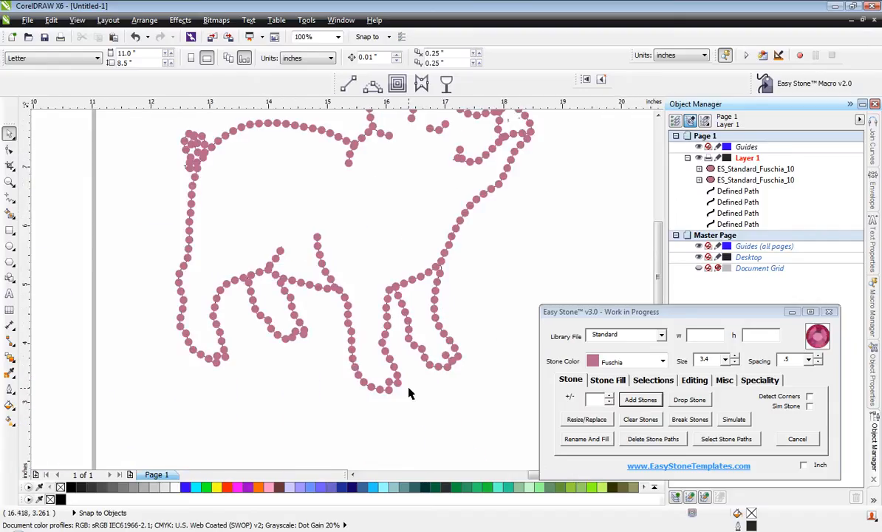
# Select the whole stoned pig and delete all of its stone paths, leaving only the stones.
pyautogui.scroll(-1, 408, 394)
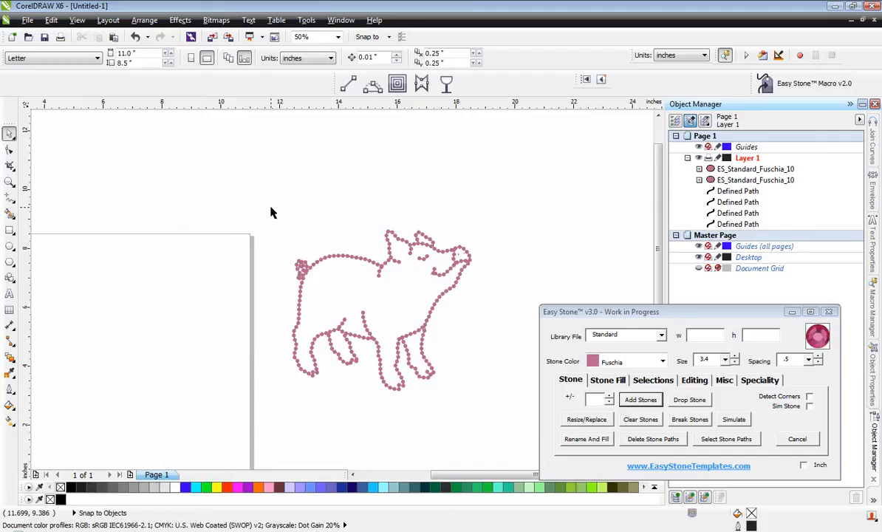
pyautogui.moveTo(271, 213); pyautogui.dragTo(498, 425)
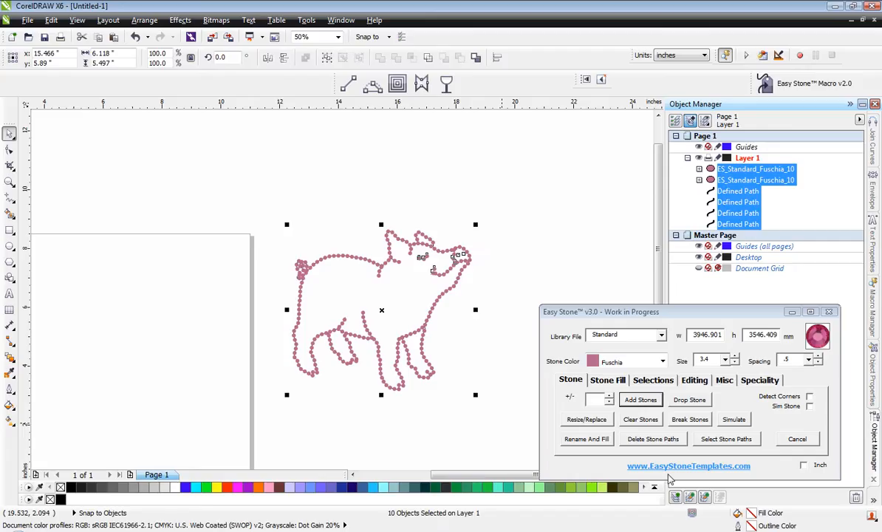
pyautogui.click(649, 440)
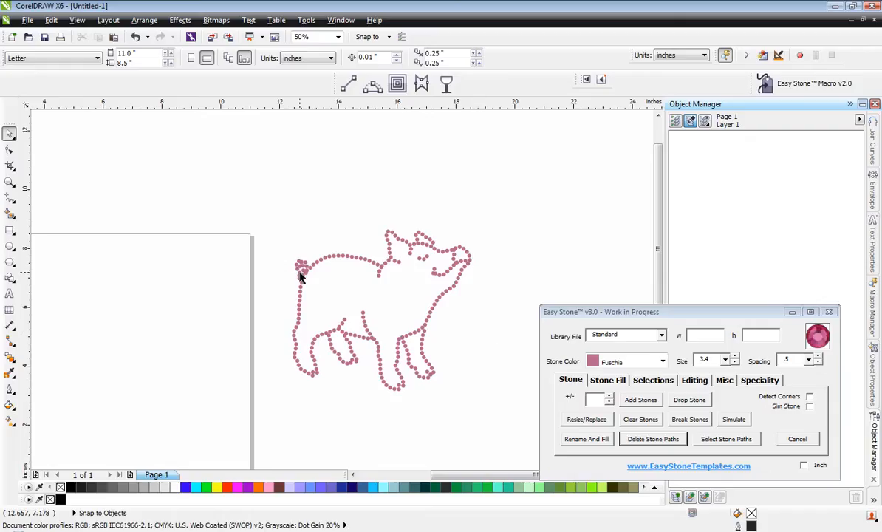
pyautogui.scroll(3, 300, 276)
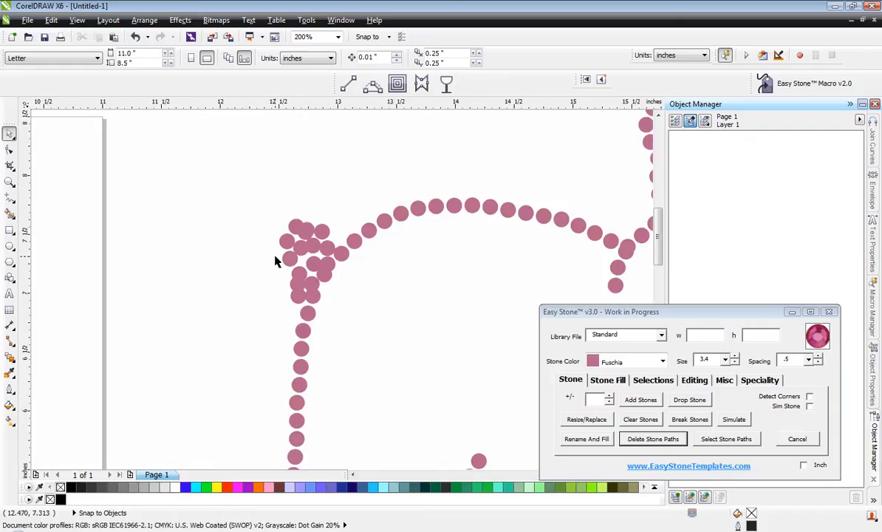
pyautogui.scroll(-3, 277, 249)
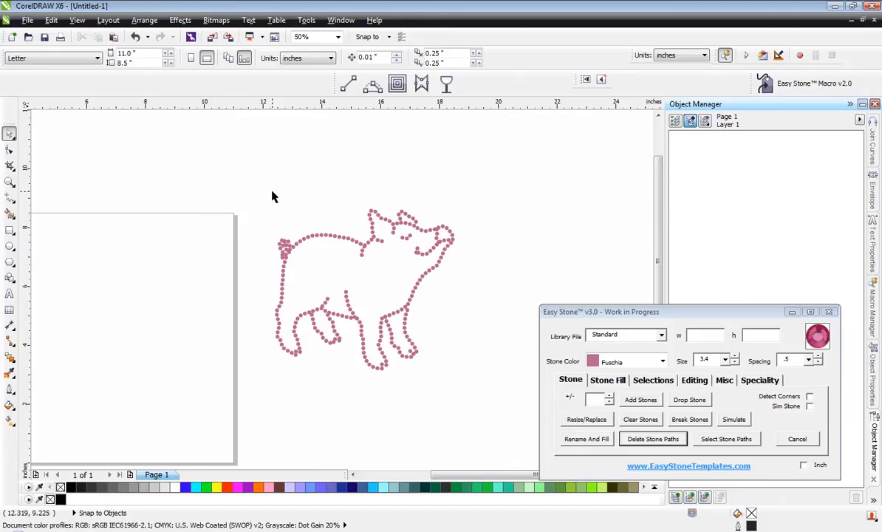
# Run a spacing check on all the pig's stones to delete overlapping ones, and inspect the tail.
pyautogui.moveTo(259, 195); pyautogui.dragTo(479, 406)
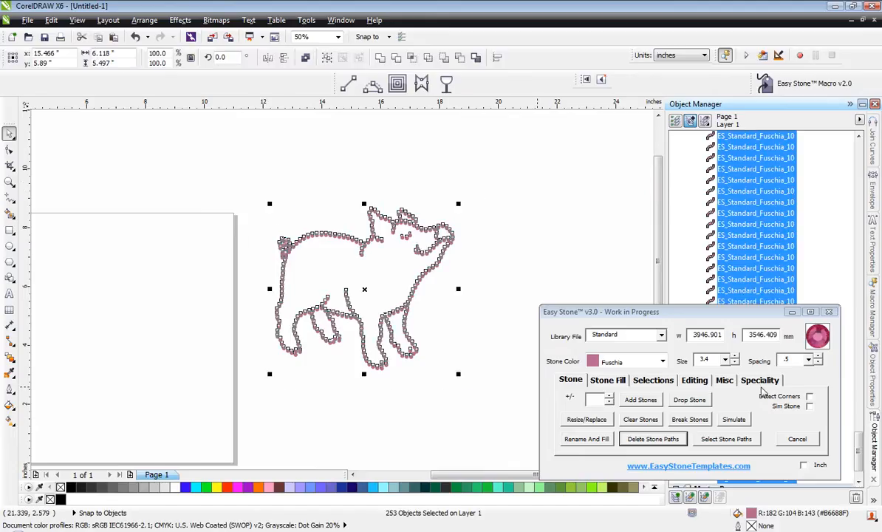
pyautogui.click(695, 381)
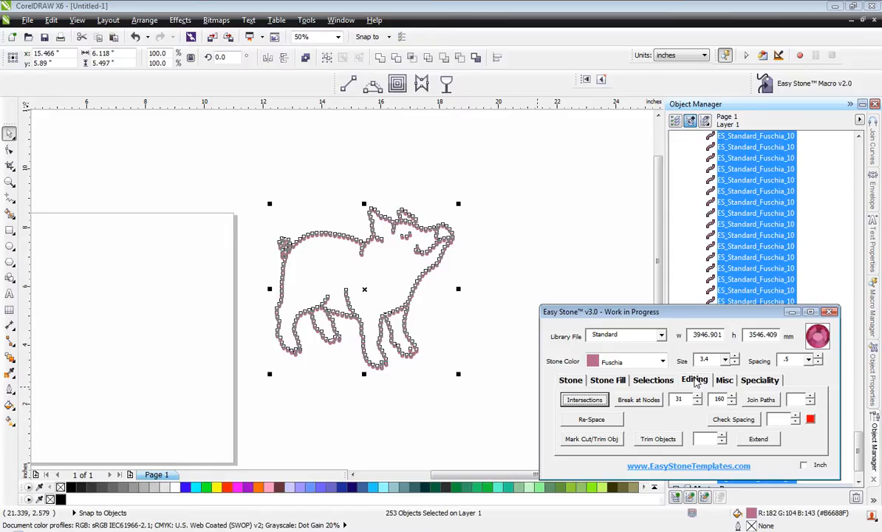
pyautogui.click(735, 419)
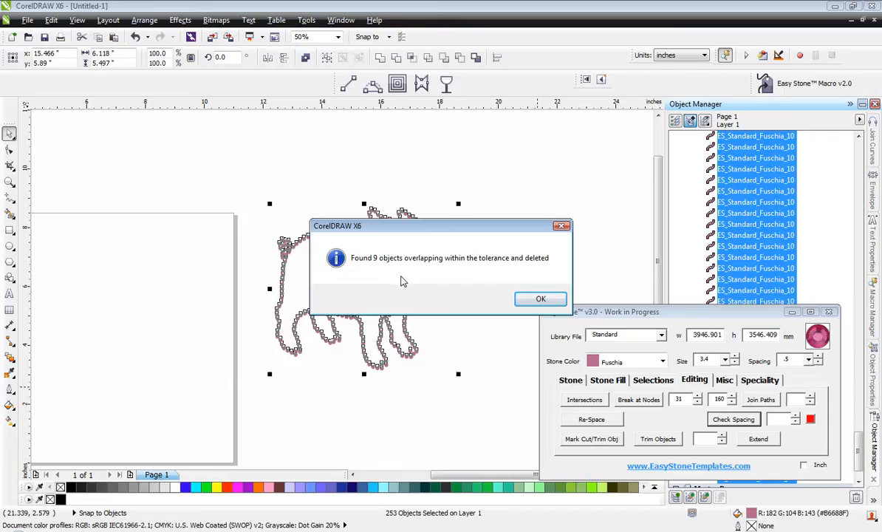
pyautogui.click(540, 299)
pyautogui.click(488, 285)
pyautogui.scroll(2, 260, 233)
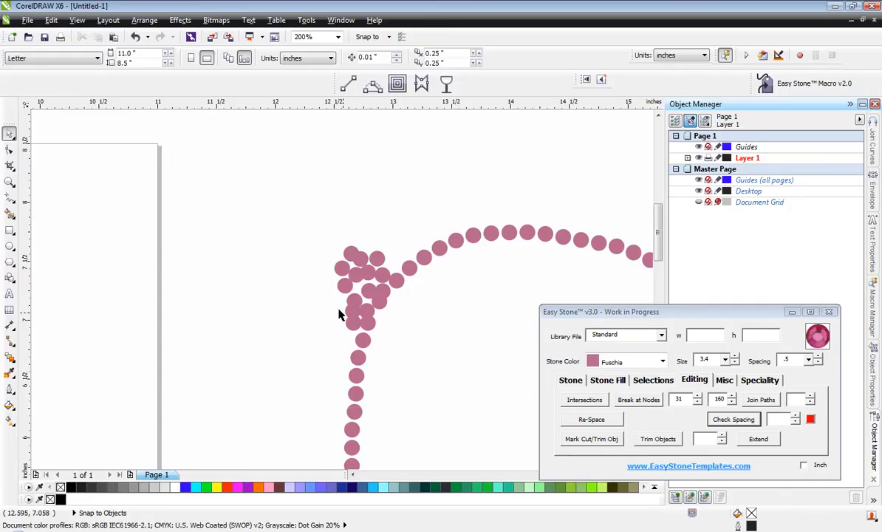
pyautogui.scroll(-1, 276, 258)
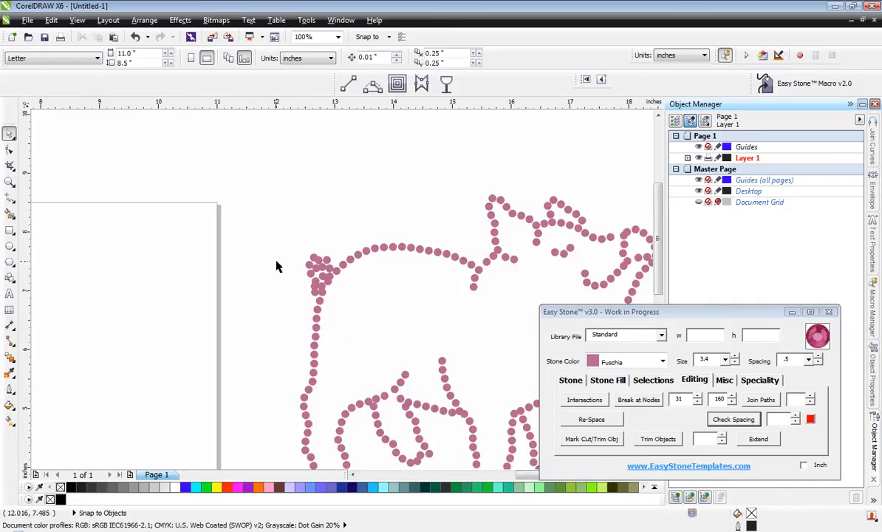
pyautogui.scroll(-1, 275, 262)
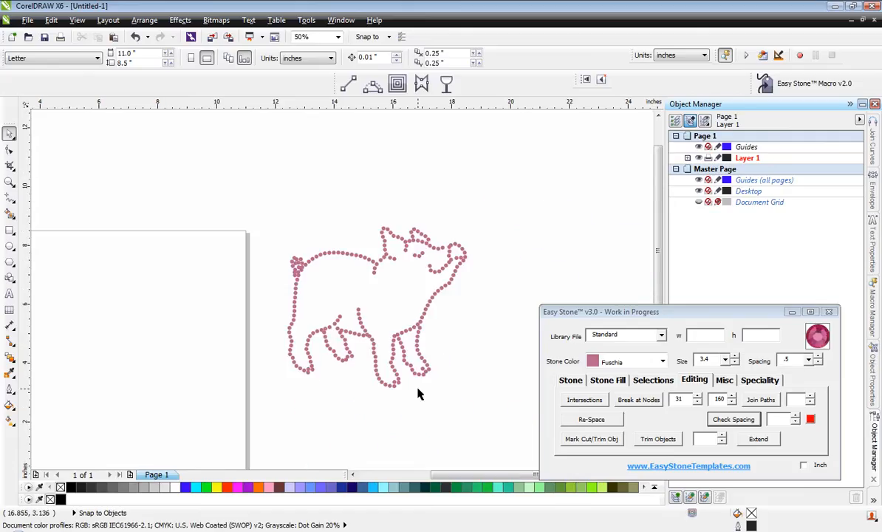
# Move the two lowest chest-line stones above the front leg junction so they are spaced away from the touching stone.
pyautogui.scroll(1, 418, 394)
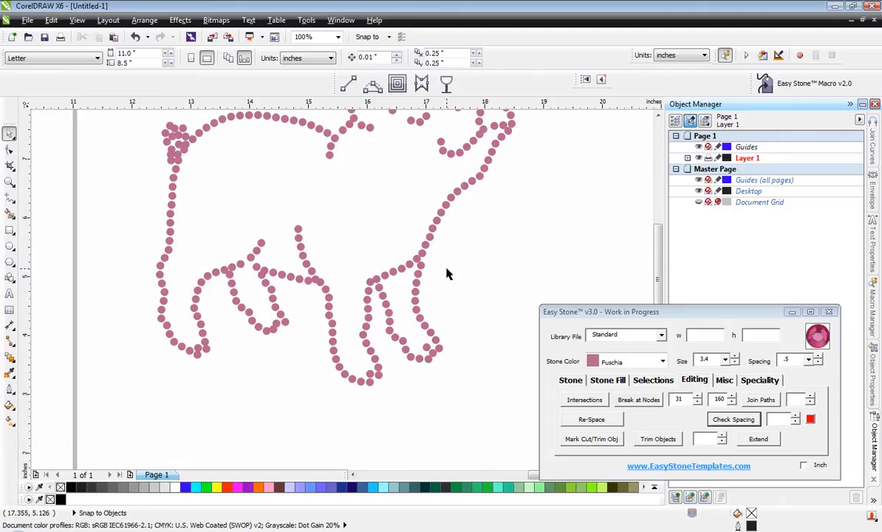
pyautogui.scroll(2, 446, 274)
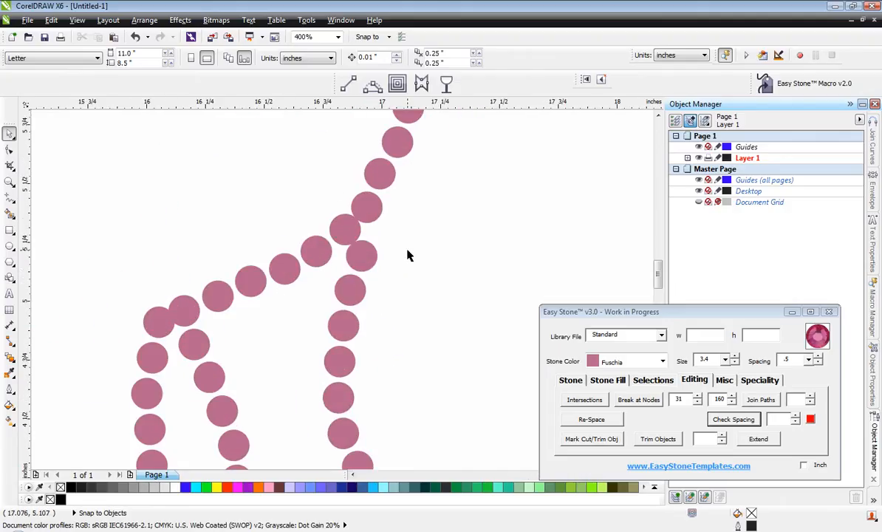
pyautogui.scroll(-1, 380, 216)
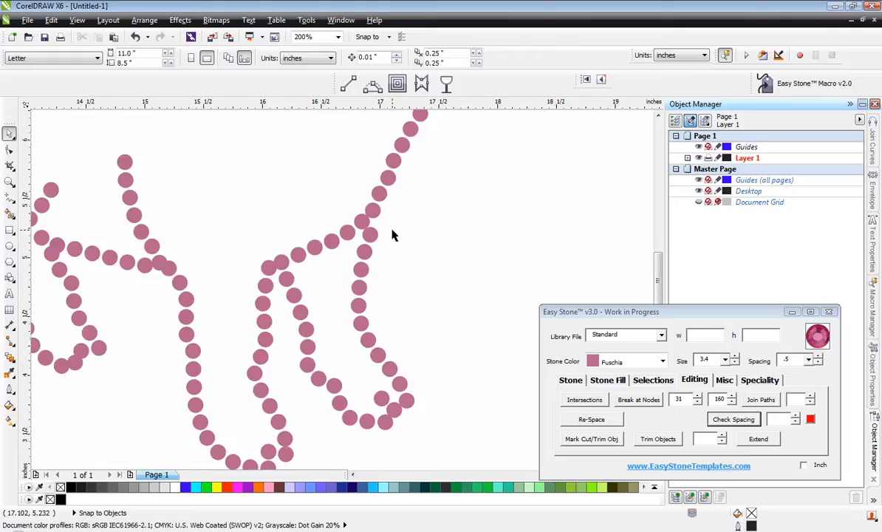
pyautogui.scroll(1, 376, 215)
pyautogui.scroll(1, 376, 214)
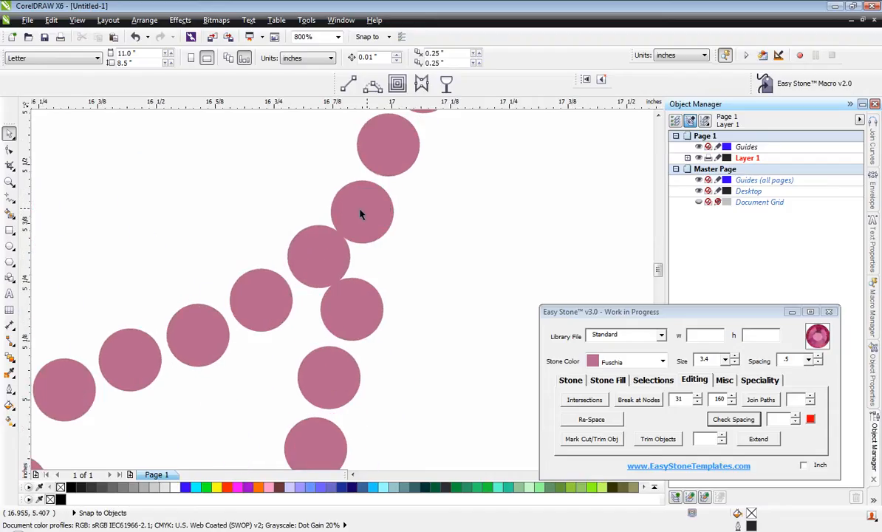
pyautogui.scroll(1, 368, 198)
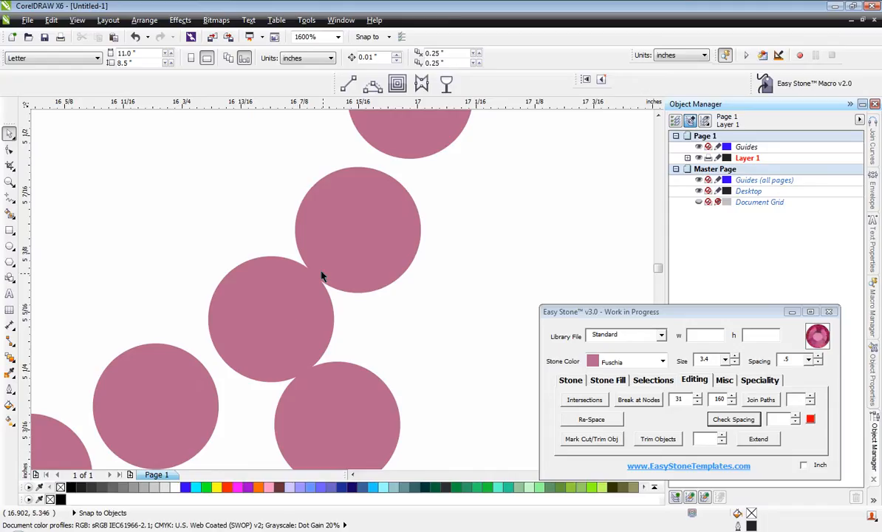
pyautogui.moveTo(369, 227); pyautogui.dragTo(402, 230)
pyautogui.scroll(-2, 283, 254)
pyautogui.scroll(2, 309, 223)
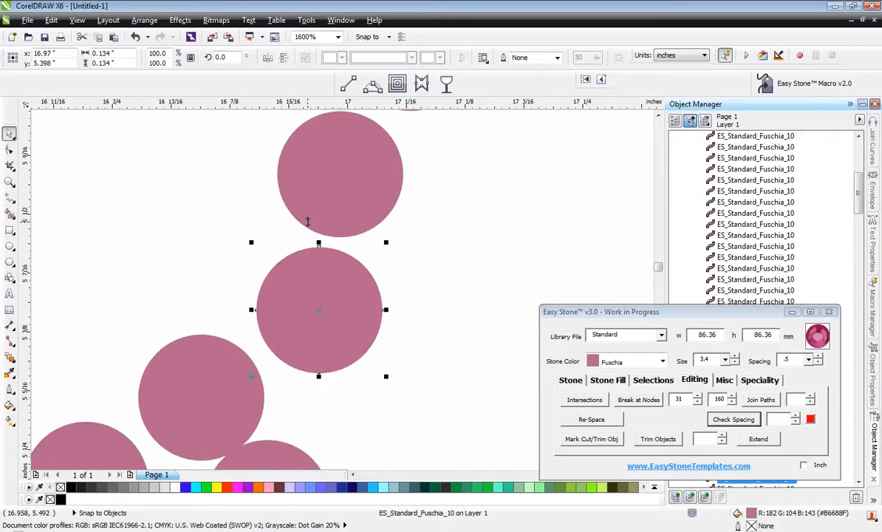
pyautogui.moveTo(316, 279); pyautogui.dragTo(304, 274)
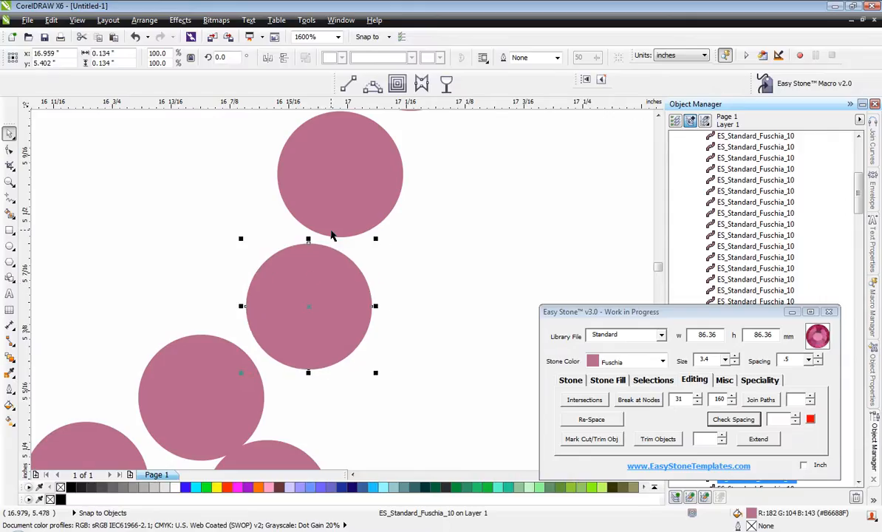
pyautogui.moveTo(363, 205)
pyautogui.mouseDown()
pyautogui.moveTo(364, 195)
pyautogui.moveTo(365, 202)
pyautogui.mouseUp()
pyautogui.click(403, 219)
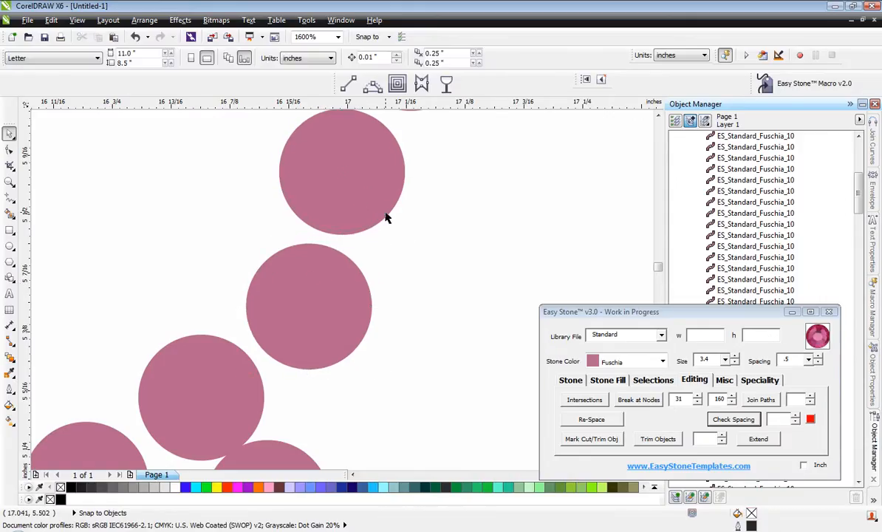
# Move the top stone of the front leg's outer line down and inward, clear of the junction stone.
pyautogui.scroll(-2, 377, 217)
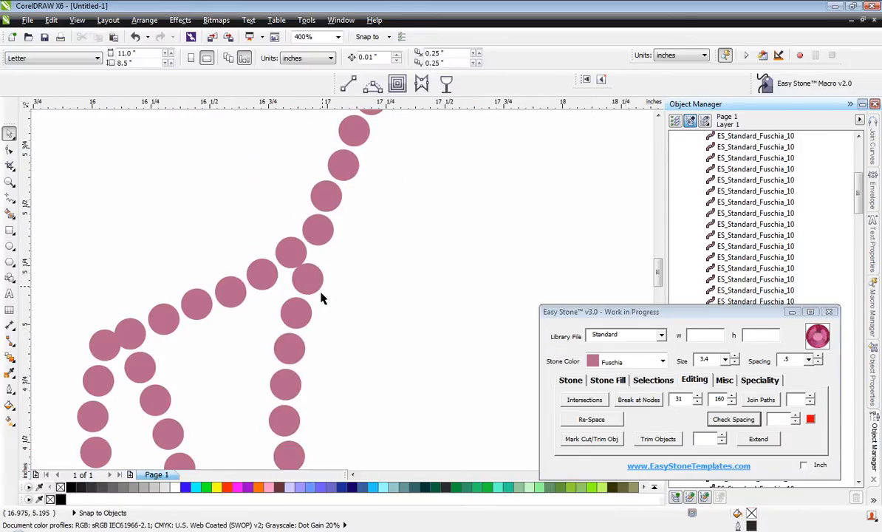
pyautogui.scroll(-1, 322, 303)
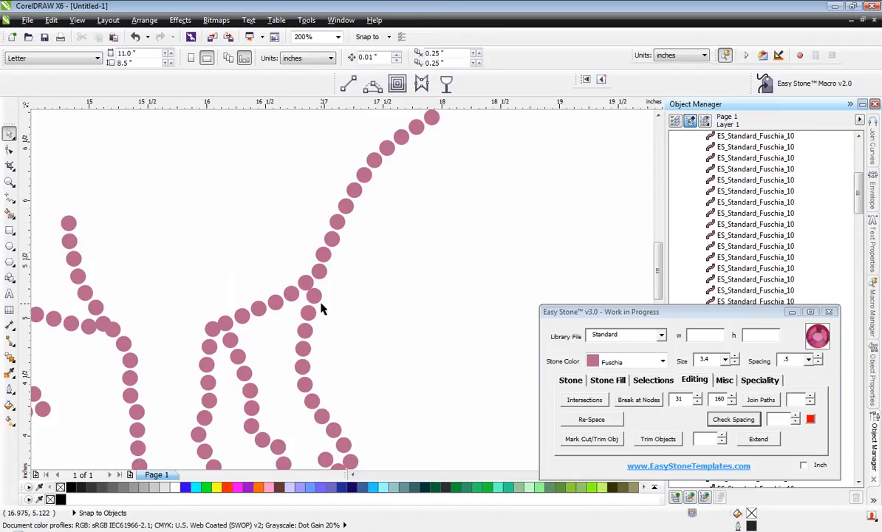
pyautogui.scroll(-1, 313, 268)
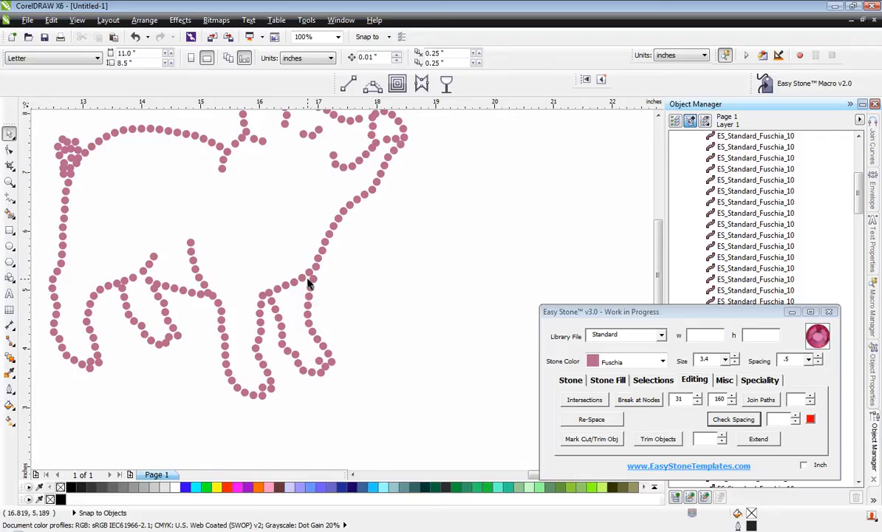
pyautogui.scroll(2, 309, 282)
pyautogui.scroll(1, 315, 272)
pyautogui.scroll(1, 320, 290)
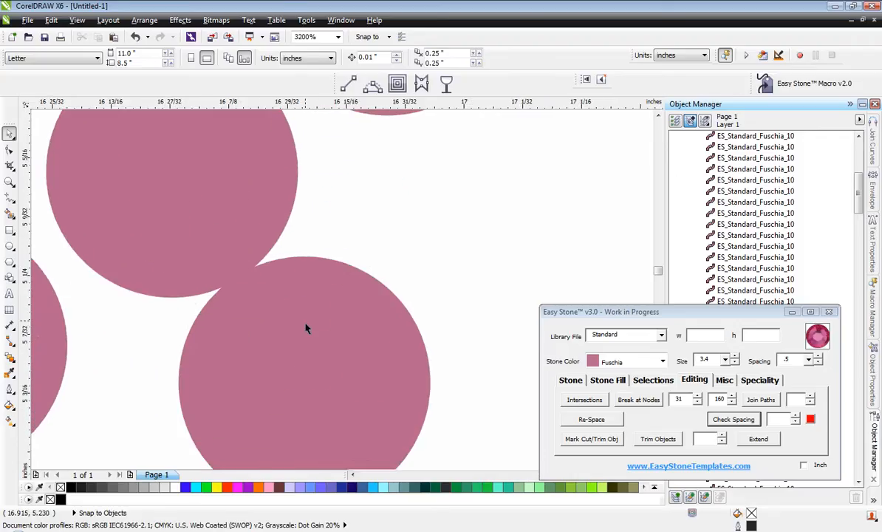
pyautogui.scroll(-1, 305, 330)
pyautogui.moveTo(338, 327); pyautogui.dragTo(310, 344)
pyautogui.scroll(1, 315, 333)
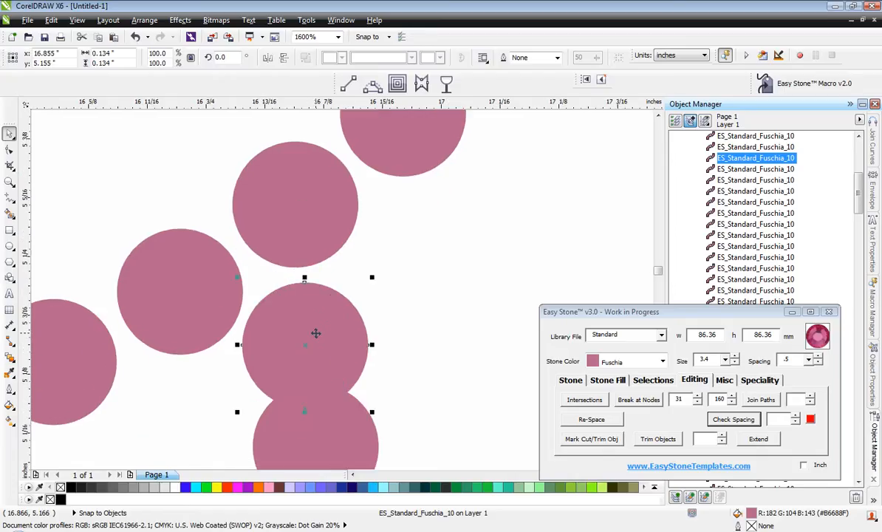
# Shift the second and third stones of the front leg's outer line inward and down to even out their gaps.
pyautogui.scroll(-2, 365, 257)
pyautogui.scroll(3, 355, 311)
pyautogui.moveTo(353, 313); pyautogui.dragTo(294, 340)
pyautogui.scroll(-2, 341, 290)
pyautogui.scroll(2, 343, 348)
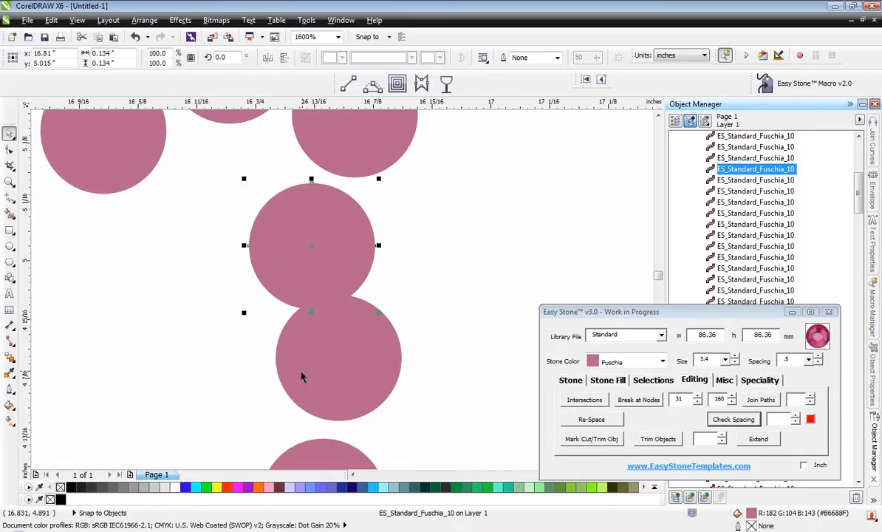
pyautogui.moveTo(305, 374); pyautogui.dragTo(260, 374)
pyautogui.scroll(-2, 264, 361)
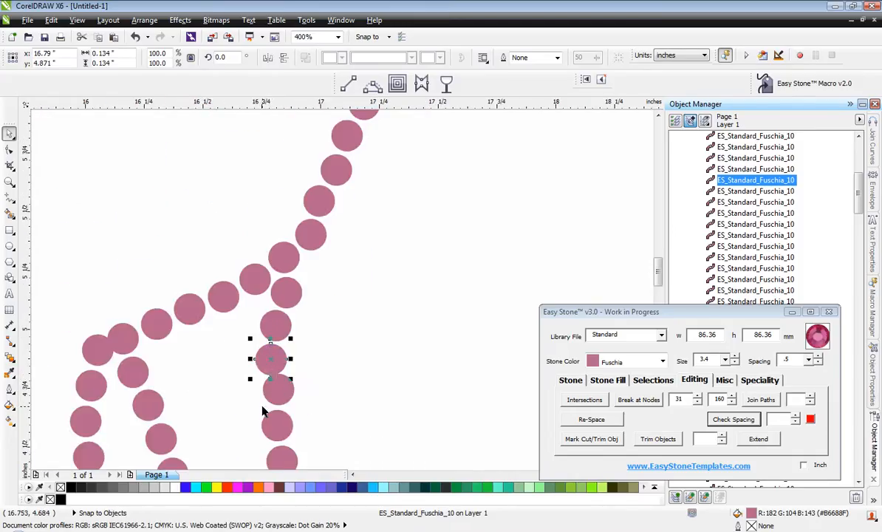
# Reposition the fourth and fifth stones of the front leg's outer line so the gaps between them are even.
pyautogui.scroll(-2, 280, 295)
pyautogui.scroll(3, 279, 303)
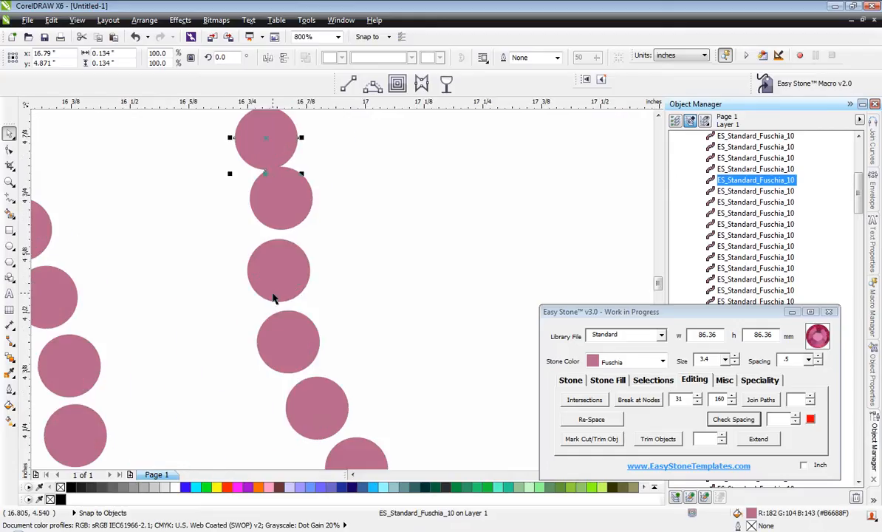
pyautogui.scroll(-2, 251, 233)
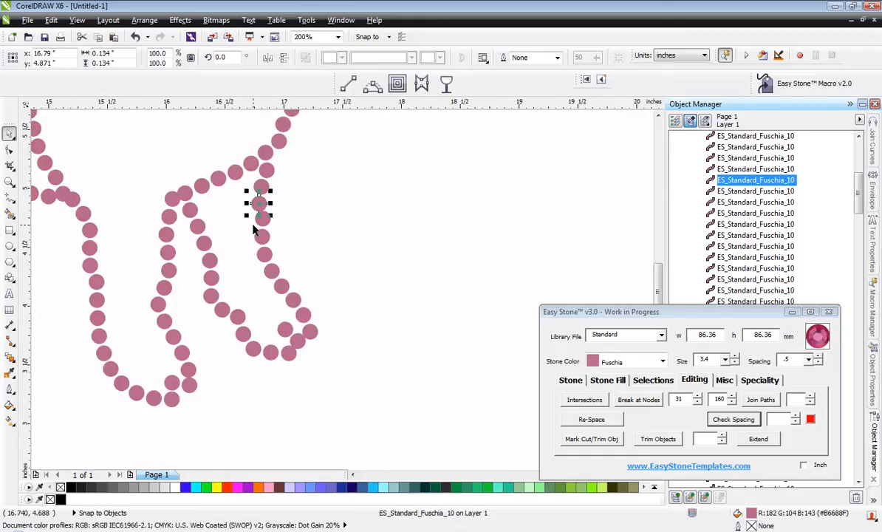
pyautogui.scroll(2, 252, 231)
pyautogui.click(286, 258)
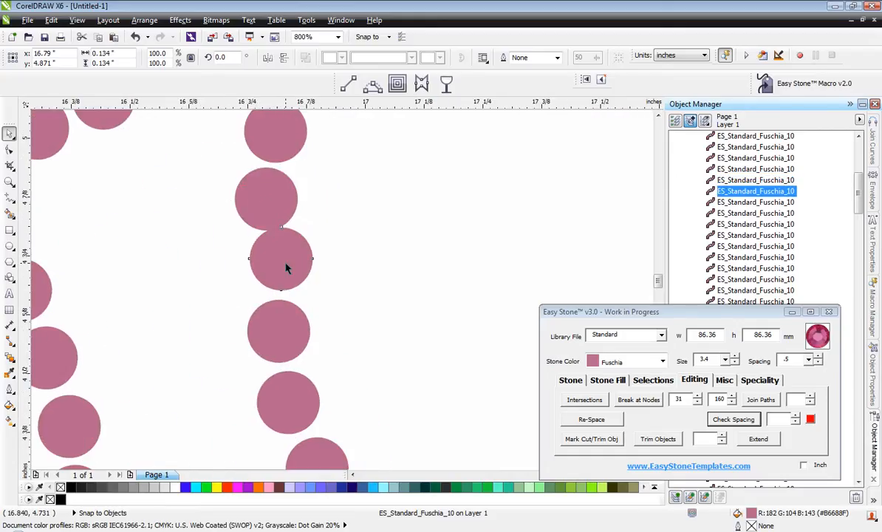
pyautogui.moveTo(285, 266); pyautogui.dragTo(266, 280)
pyautogui.scroll(1, 267, 279)
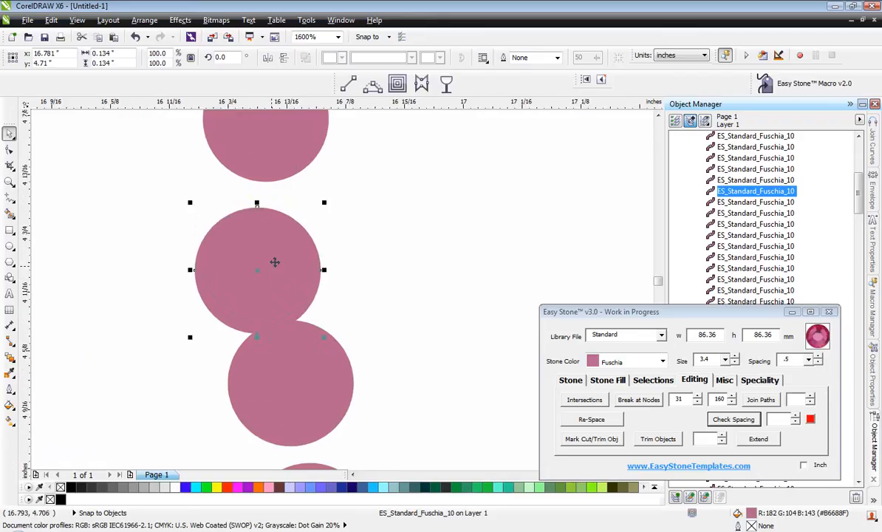
pyautogui.moveTo(274, 247); pyautogui.dragTo(278, 233)
pyautogui.moveTo(282, 341); pyautogui.dragTo(268, 353)
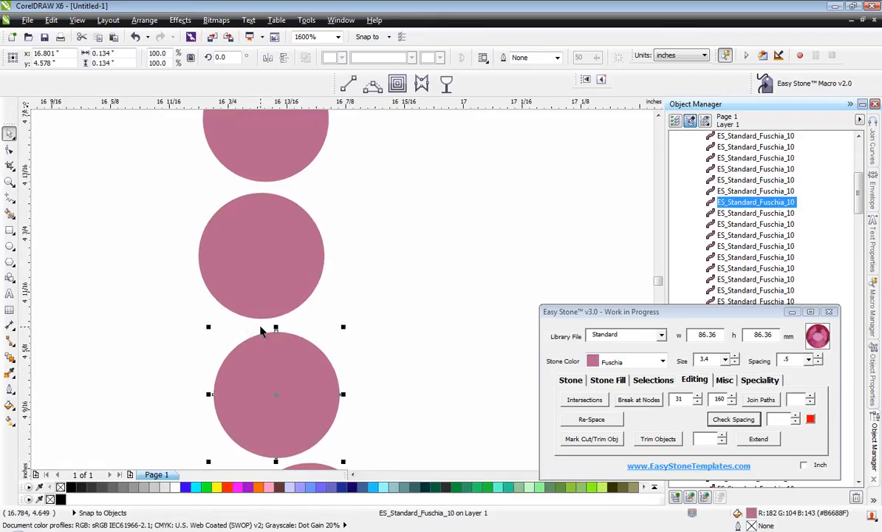
pyautogui.scroll(-1, 252, 284)
pyautogui.click(258, 289)
pyautogui.scroll(-2, 309, 314)
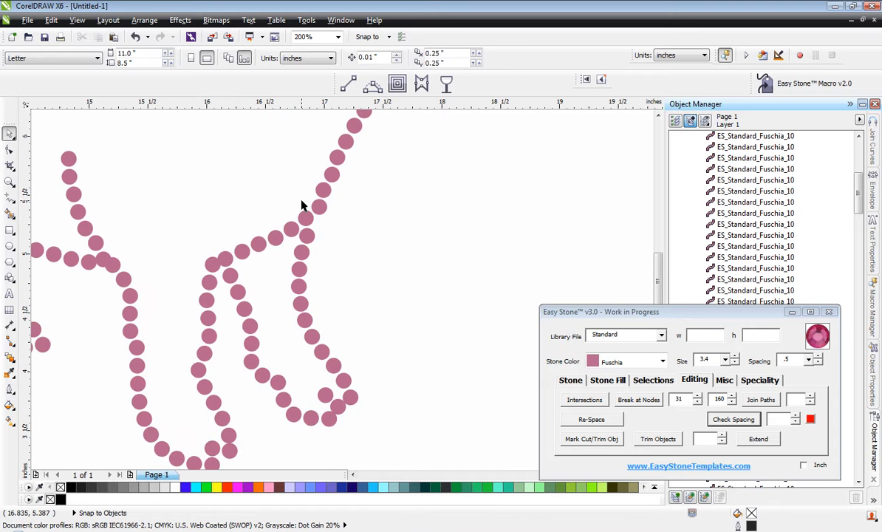
# Move the chest stone nearest the leg junction inward and shift the stone above it outward to smooth the line.
pyautogui.scroll(3, 318, 194)
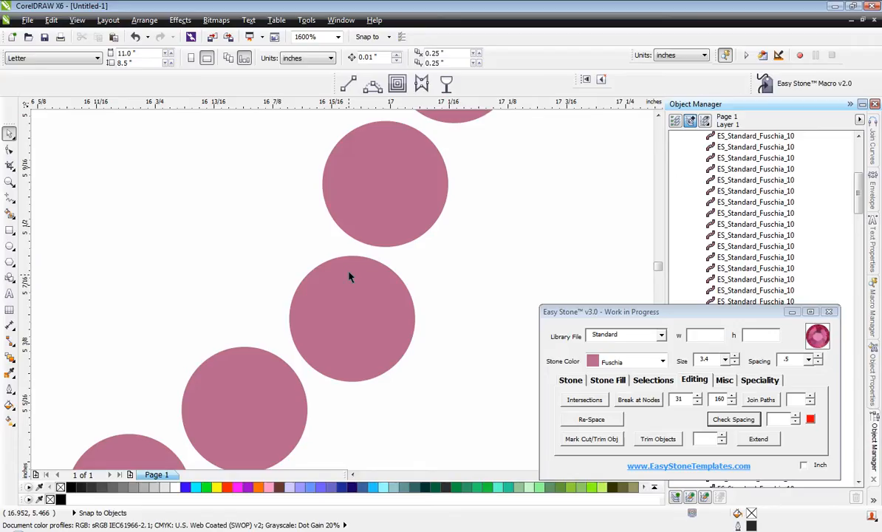
pyautogui.click(350, 279)
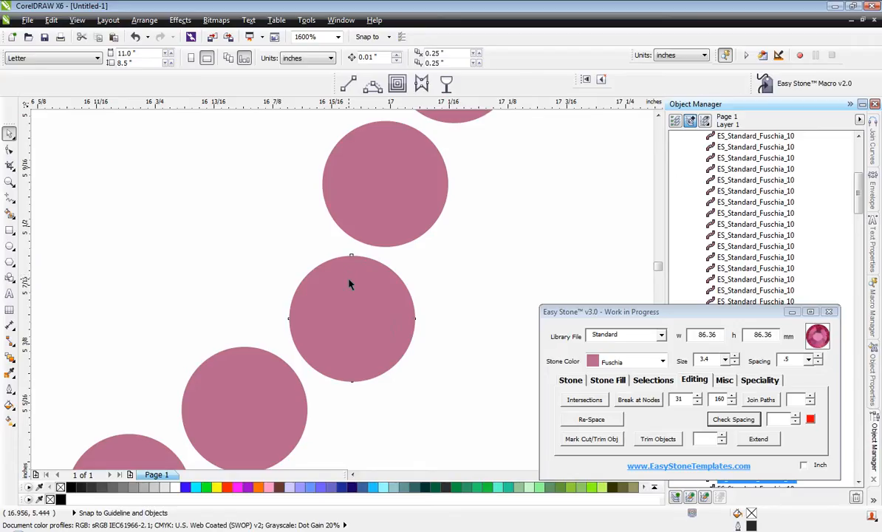
pyautogui.moveTo(350, 284); pyautogui.dragTo(327, 264)
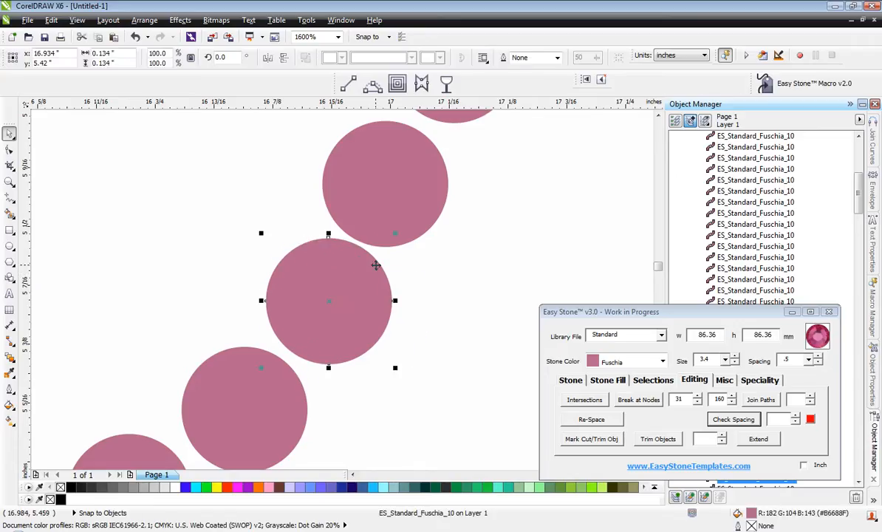
pyautogui.moveTo(361, 183); pyautogui.dragTo(383, 182)
pyautogui.click(288, 172)
pyautogui.scroll(-4, 393, 191)
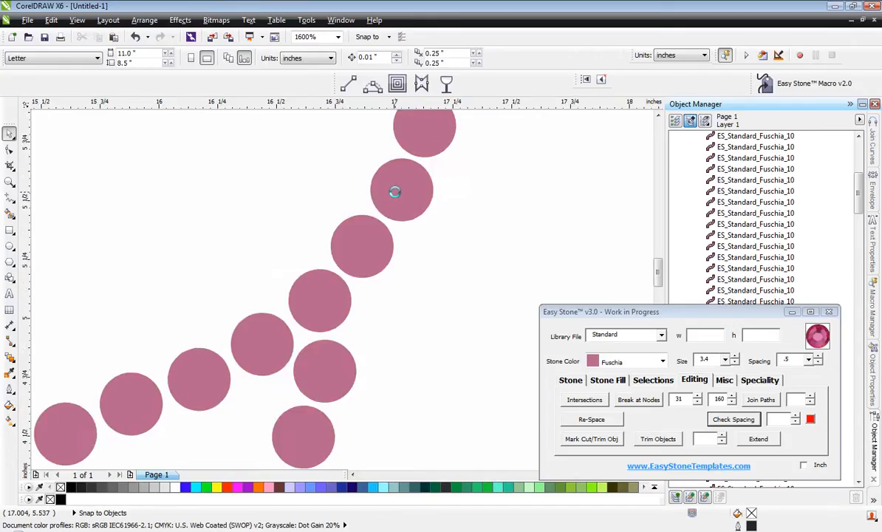
# Move the overlapping inner hoof stones of the foremost leg up and inward, clear of the hoof outline stones.
pyautogui.scroll(-1, 373, 268)
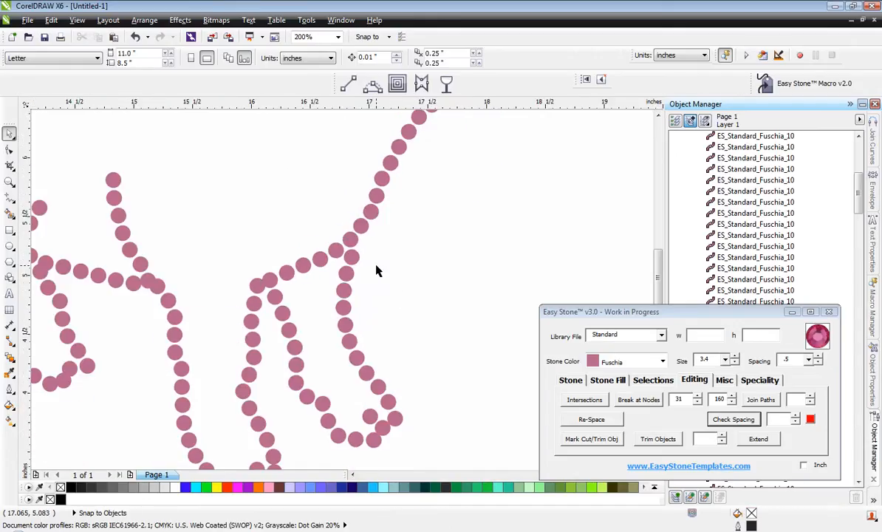
pyautogui.scroll(-1, 369, 273)
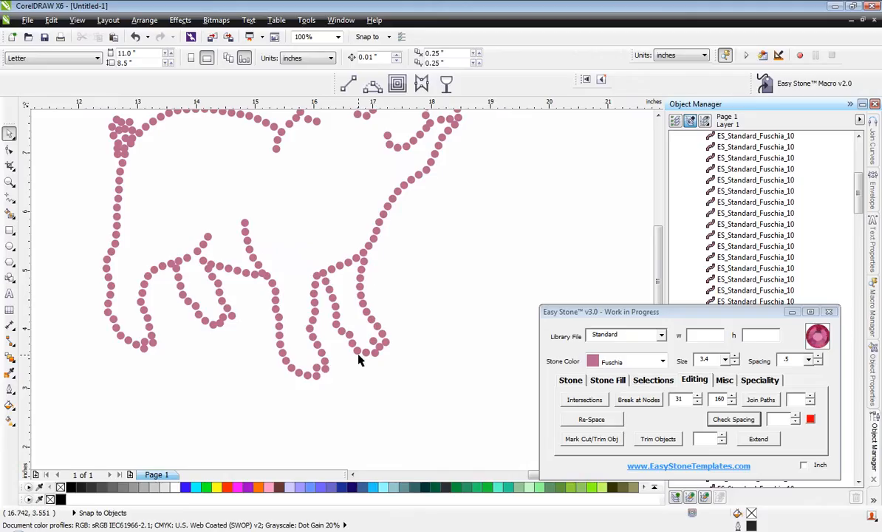
pyautogui.scroll(3, 359, 360)
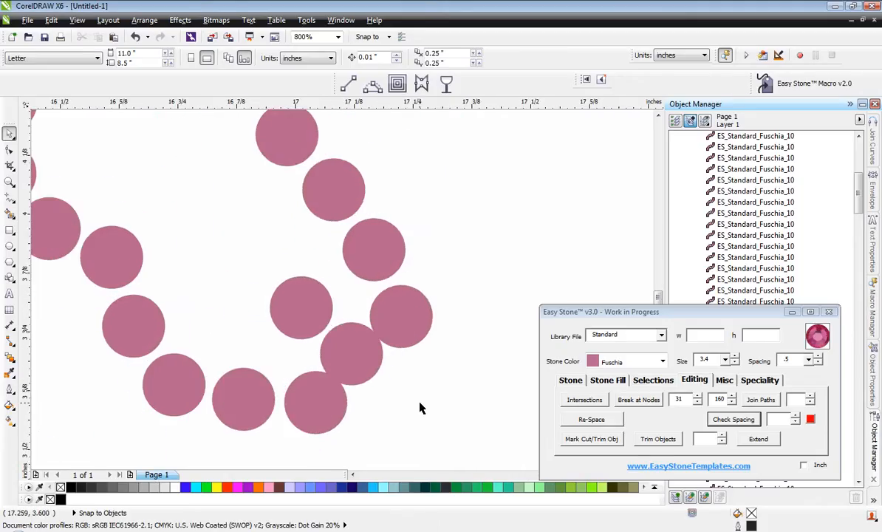
pyautogui.scroll(2, 276, 301)
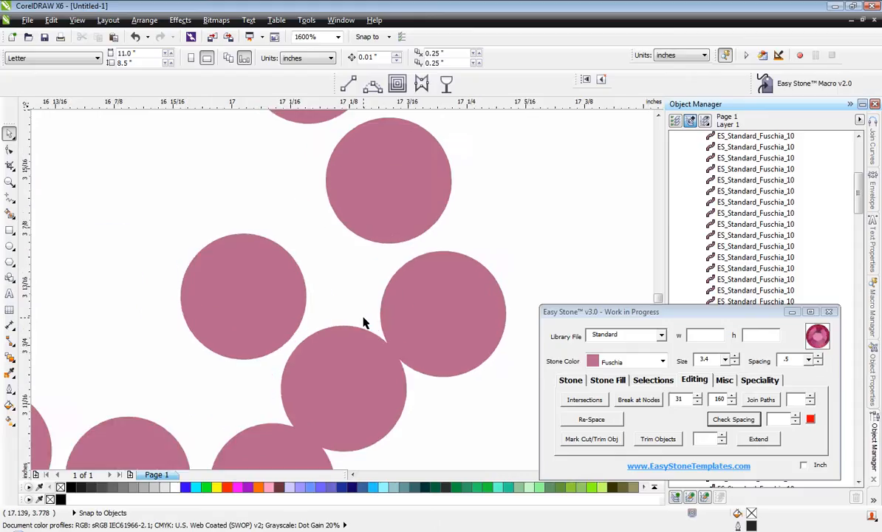
pyautogui.click(343, 373)
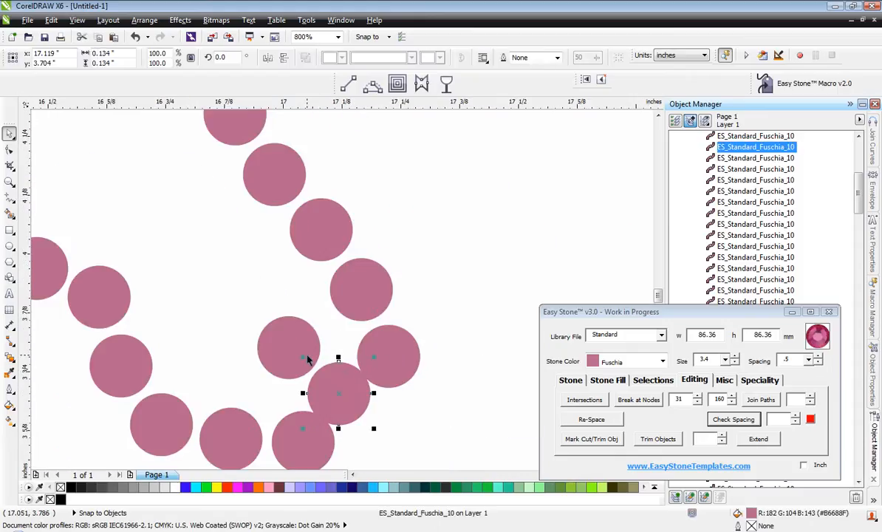
pyautogui.keyDown('shift'); pyautogui.click(309, 361); pyautogui.keyUp('shift')
pyautogui.scroll(1, 329, 380)
pyautogui.moveTo(357, 406); pyautogui.dragTo(323, 368)
pyautogui.click(201, 367)
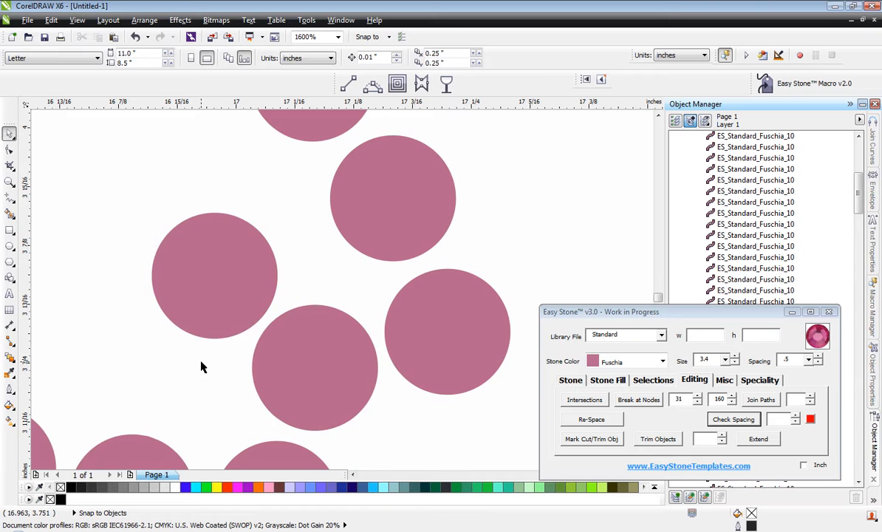
# Shift the corner stone where the belly meets the front leg clear of its neighbour and add two stones extending the belly line rearward.
pyautogui.scroll(-2, 283, 385)
pyautogui.scroll(-2, 282, 281)
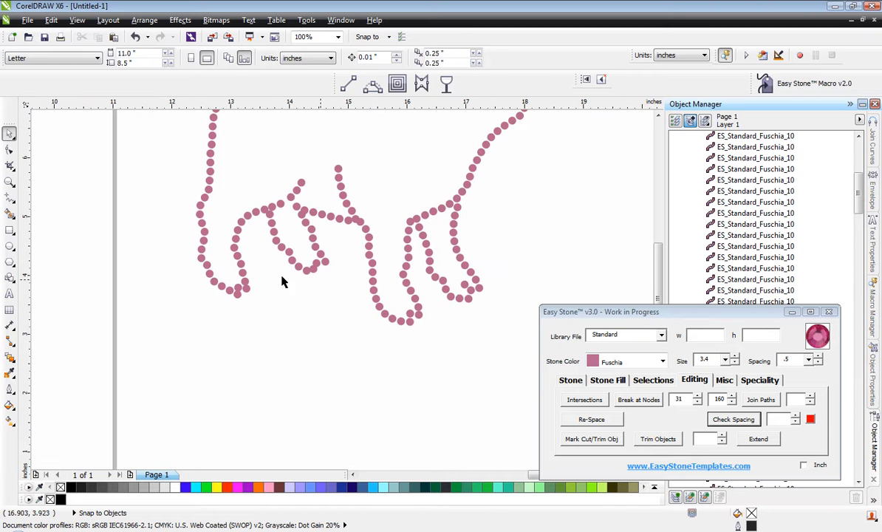
pyautogui.scroll(3, 414, 236)
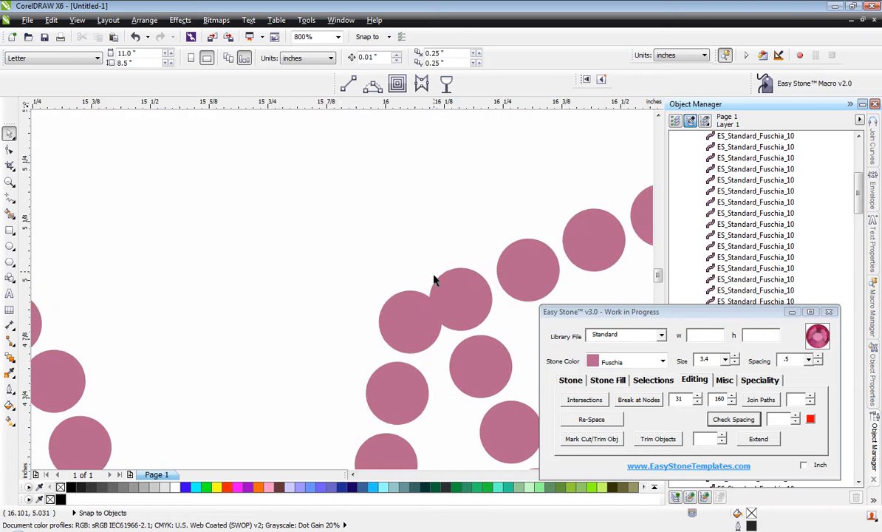
pyautogui.scroll(1, 435, 346)
pyautogui.click(353, 322)
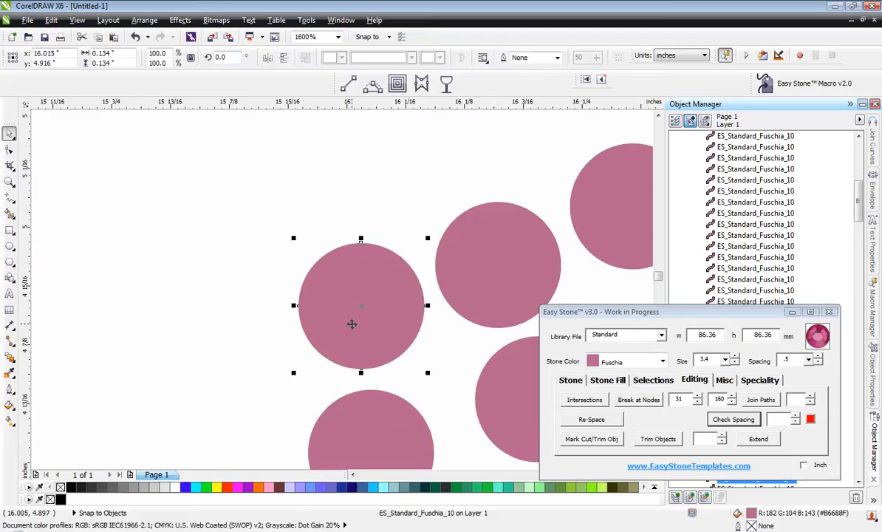
pyautogui.moveTo(352, 324); pyautogui.dragTo(155, 275)
pyautogui.press('Delete')
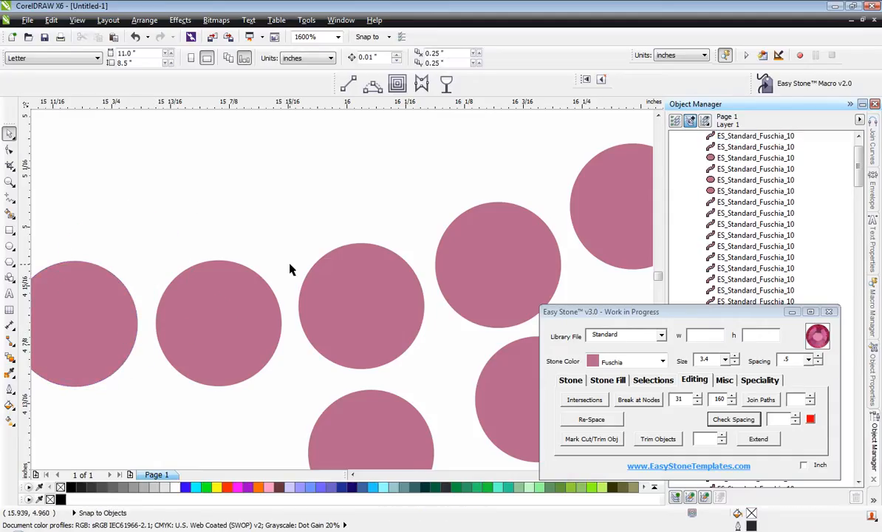
# Nudge the outer hoof stone of the second front leg downward and copy the inner hoof stone up and inward to extend the hoof line.
pyautogui.scroll(-5, 290, 270)
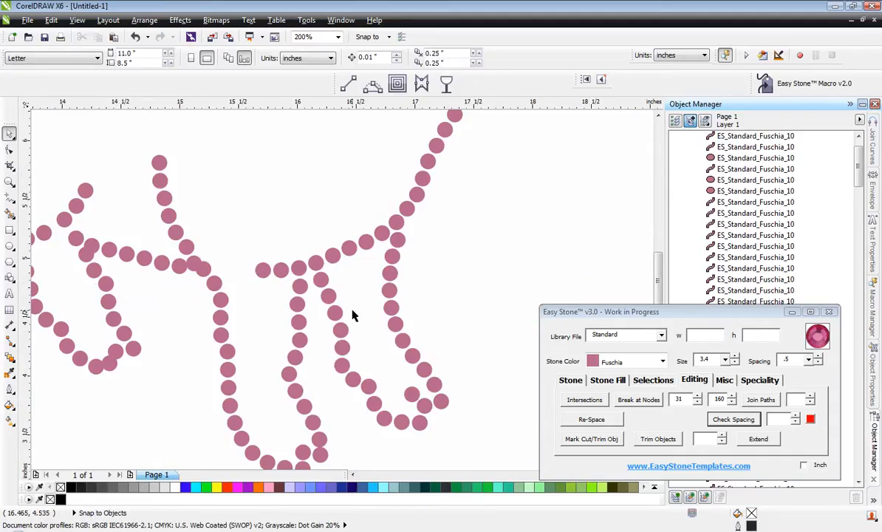
pyautogui.scroll(-3, 351, 315)
pyautogui.scroll(3, 333, 323)
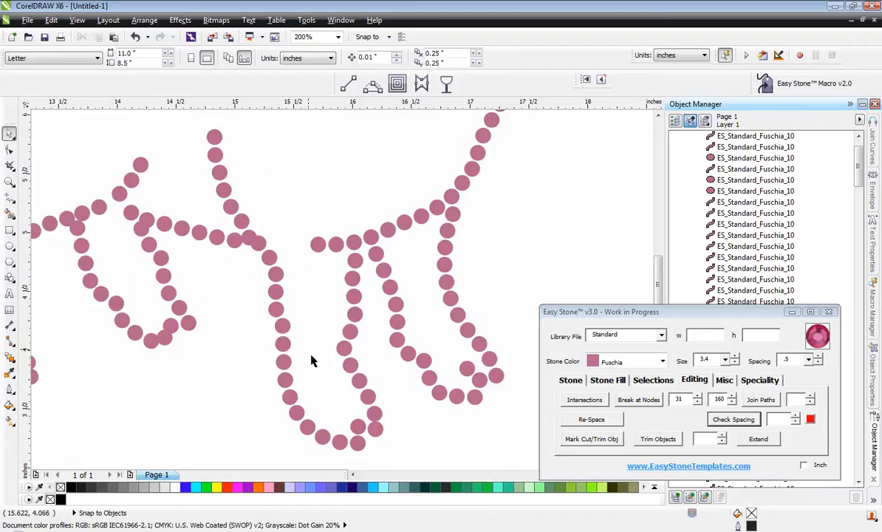
pyautogui.scroll(5, 381, 443)
pyautogui.moveTo(401, 351); pyautogui.dragTo(403, 364)
pyautogui.moveTo(299, 346); pyautogui.dragTo(201, 236)
pyautogui.scroll(-3, 302, 243)
pyautogui.click(356, 331)
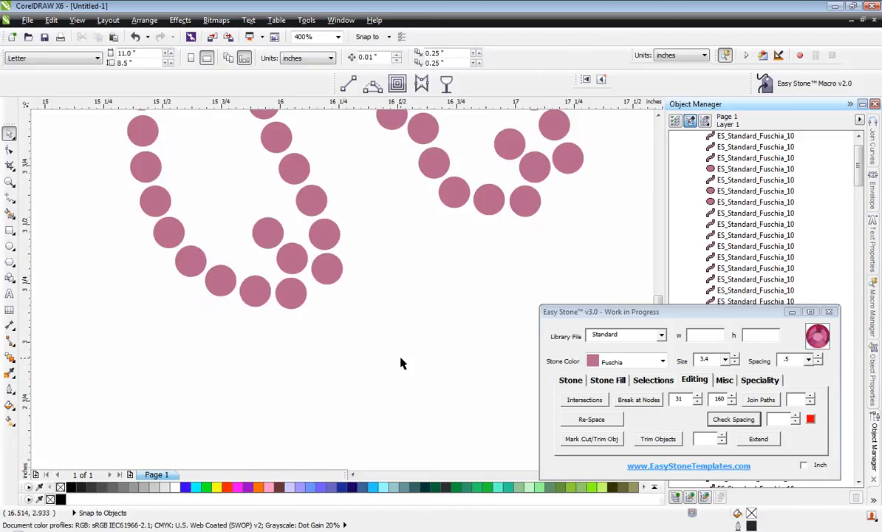
# Delete the overlapping stone where the belly line joins the rear side of the second front leg.
pyautogui.scroll(-1, 402, 363)
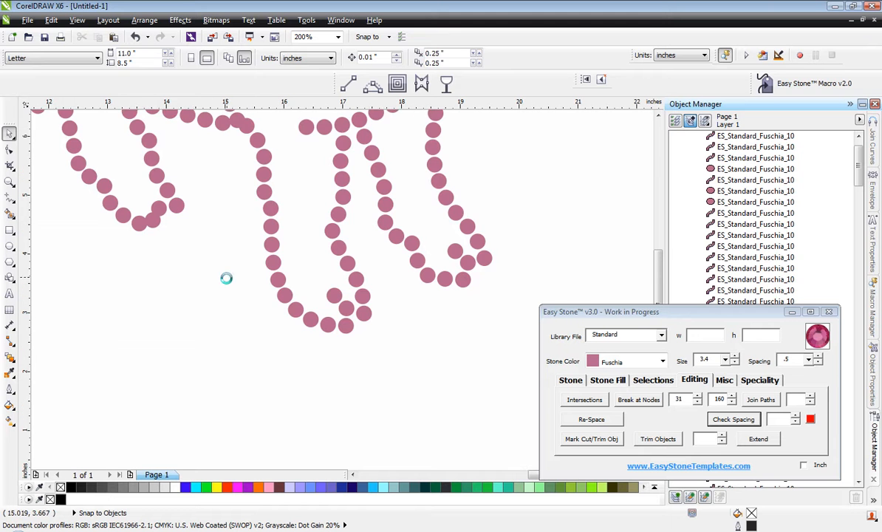
pyautogui.scroll(-1, 226, 279)
pyautogui.scroll(3, 207, 176)
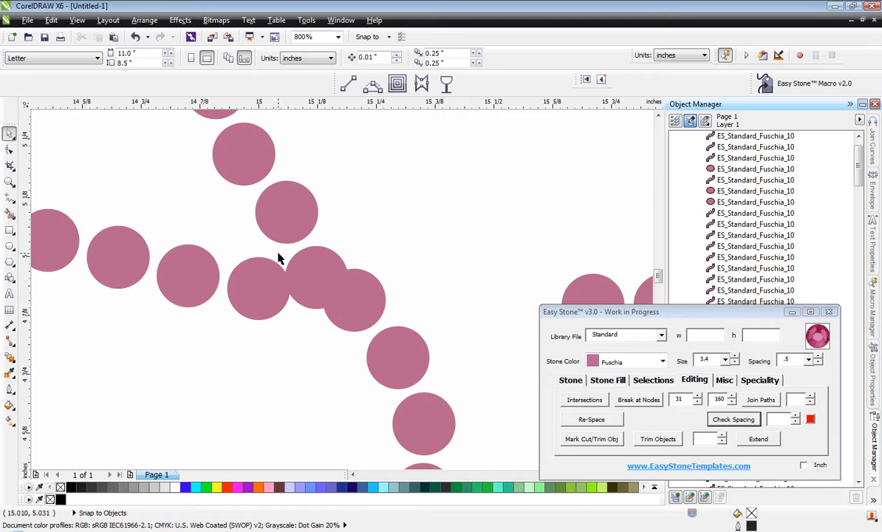
pyautogui.click(314, 289)
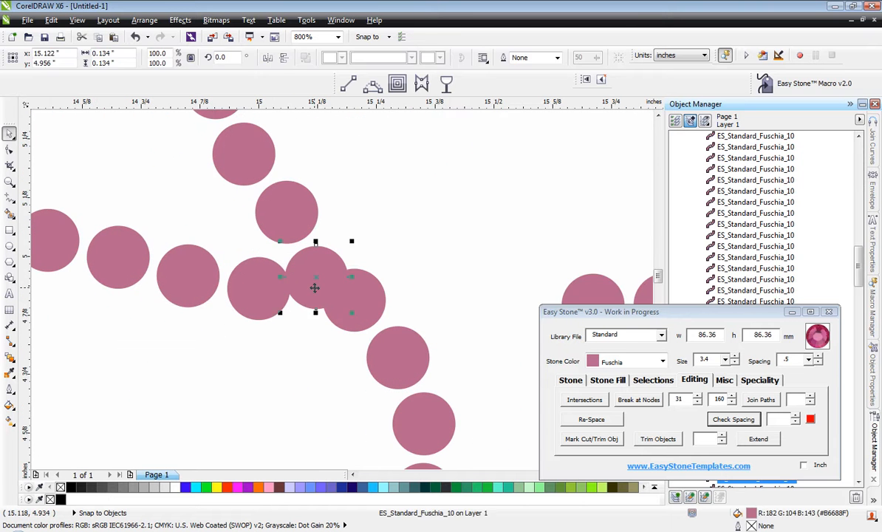
pyautogui.press('Delete')
# Select the eight belly line stones between the front and hind legs and distribute their centers horizontally.
pyautogui.click(351, 295)
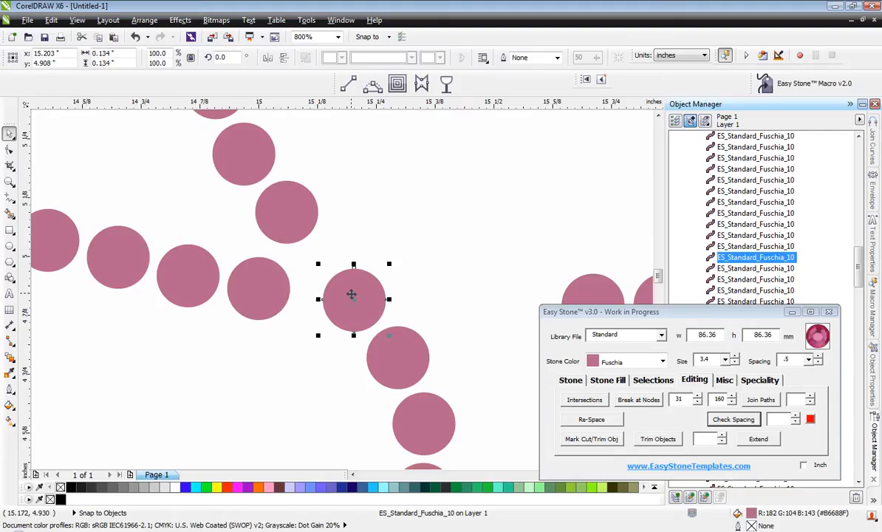
pyautogui.scroll(-1, 394, 299)
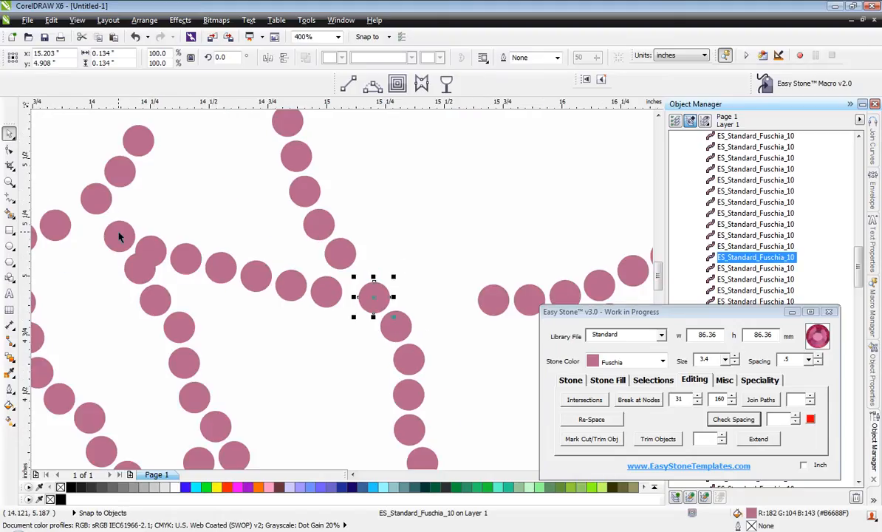
pyautogui.keyDown('shift'); pyautogui.click(326, 286); pyautogui.keyUp('shift')
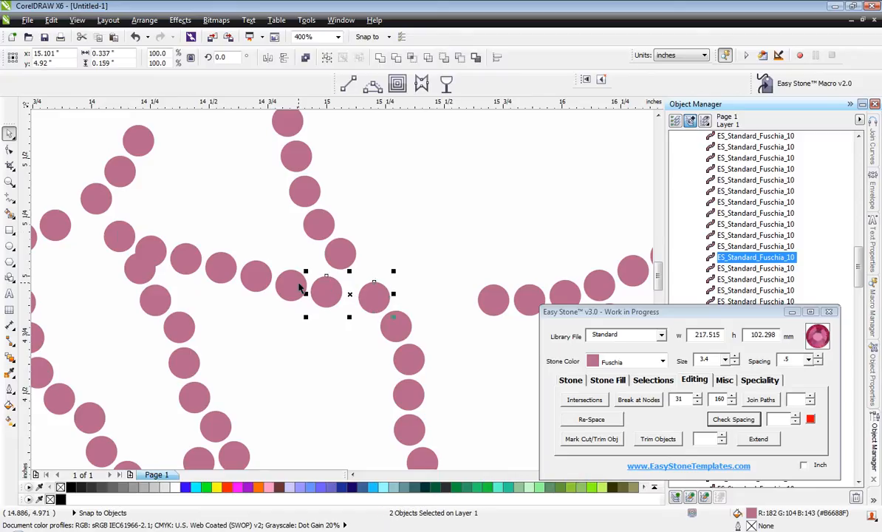
pyautogui.keyDown('shift'); pyautogui.click(296, 285); pyautogui.keyUp('shift')
pyautogui.keyDown('shift'); pyautogui.click(221, 264); pyautogui.keyUp('shift')
pyautogui.keyDown('shift'); pyautogui.click(183, 257); pyautogui.keyUp('shift')
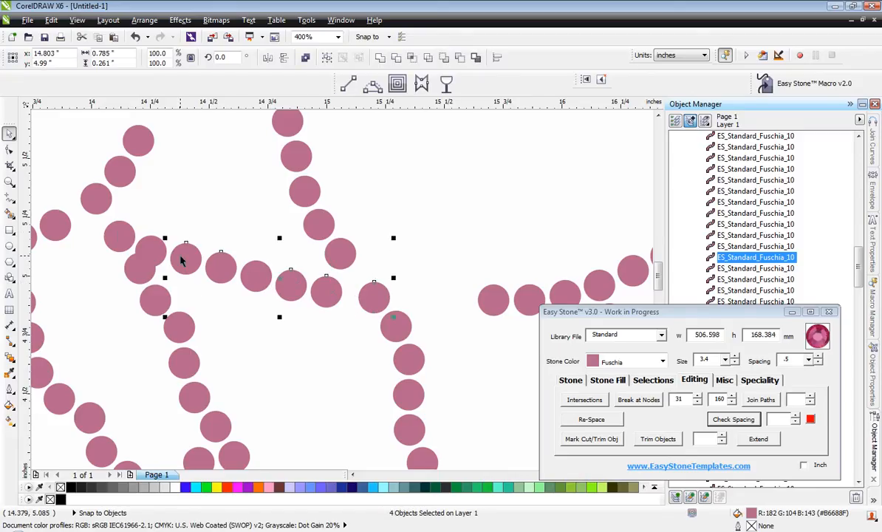
pyautogui.keyDown('shift'); pyautogui.click(151, 252); pyautogui.keyUp('shift')
pyautogui.keyDown('shift'); pyautogui.click(118, 237); pyautogui.keyUp('shift')
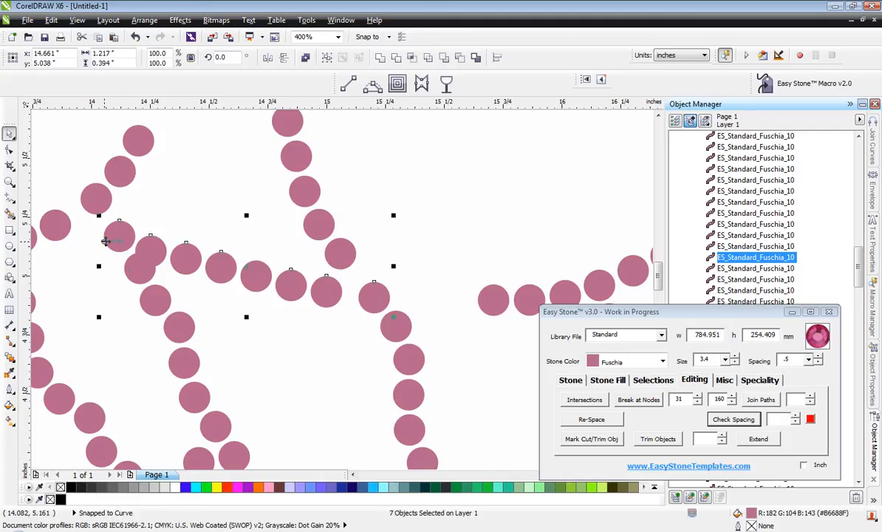
pyautogui.keyDown('shift'); pyautogui.click(256, 279); pyautogui.keyUp('shift')
pyautogui.hotkey('shift', 'e')
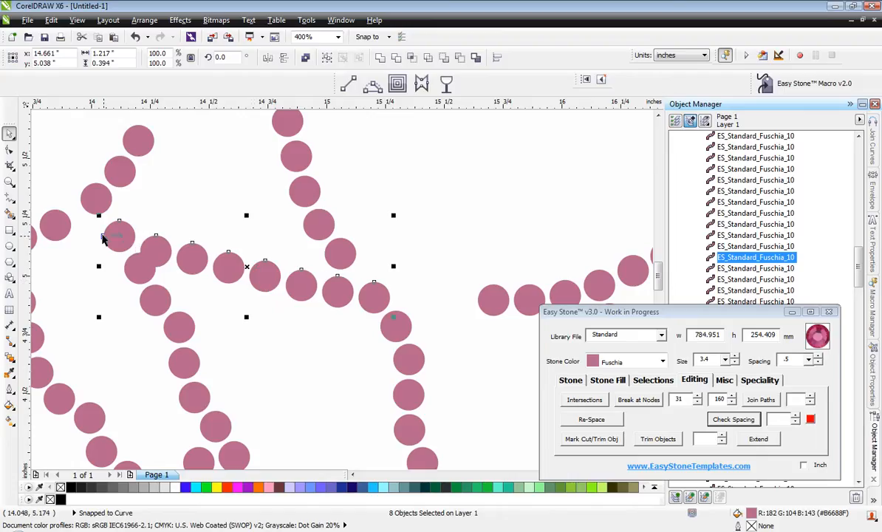
pyautogui.click(322, 358)
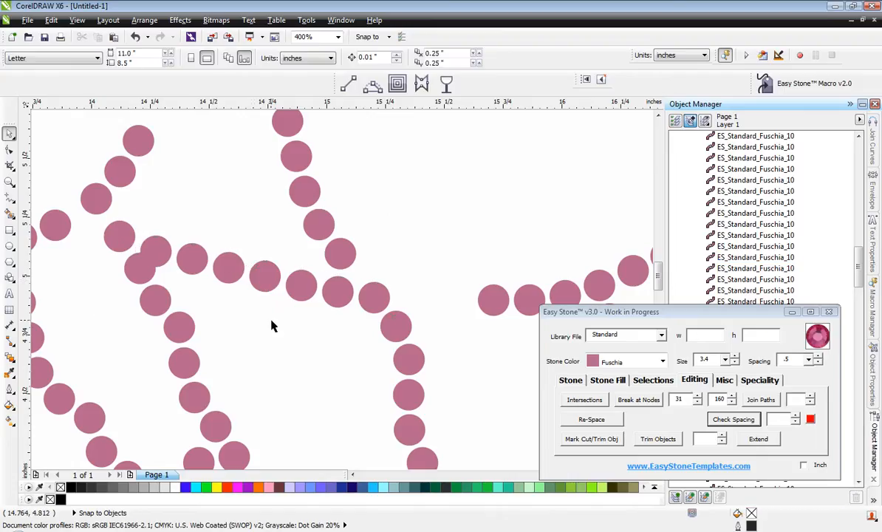
# Move the six-stone shoulder crease line down and forward so it meets the belly and front leg junction.
pyautogui.scroll(-1, 321, 295)
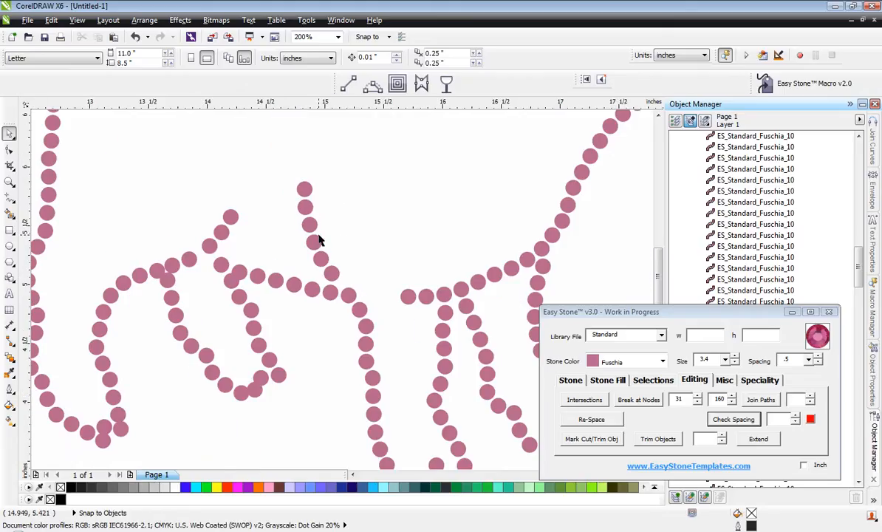
pyautogui.moveTo(283, 160); pyautogui.dragTo(382, 288)
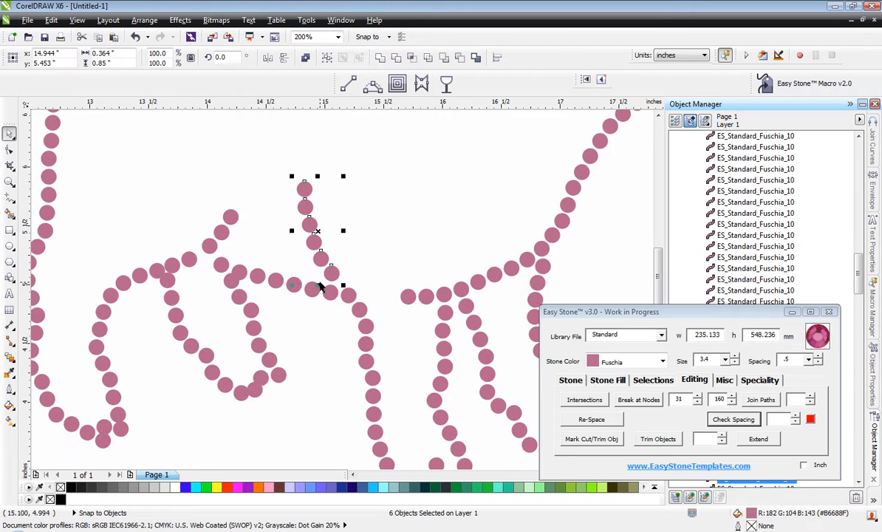
pyautogui.scroll(3, 380, 256)
pyautogui.moveTo(357, 258); pyautogui.dragTo(441, 303)
pyautogui.scroll(-2, 367, 254)
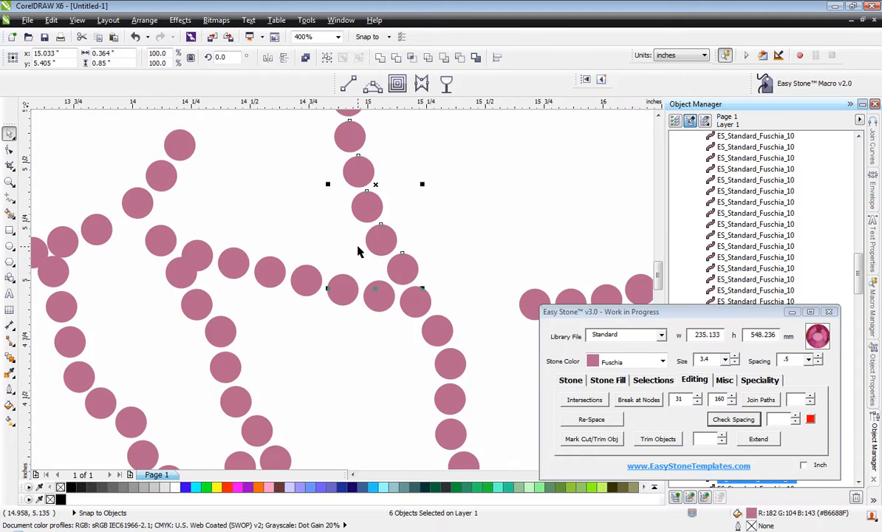
pyautogui.click(411, 253)
# Shift the two stones following the hind leg junction slightly toward the crease to open the tight gap.
pyautogui.scroll(-2, 421, 260)
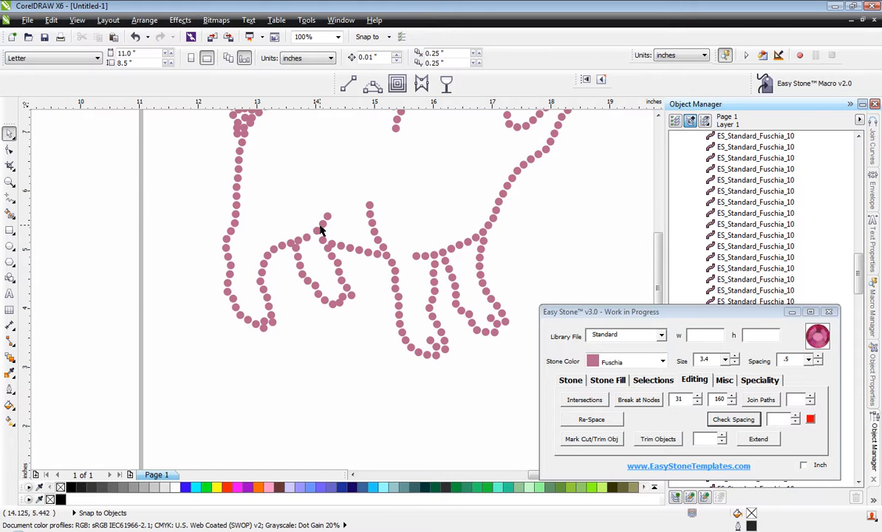
pyautogui.scroll(2, 322, 230)
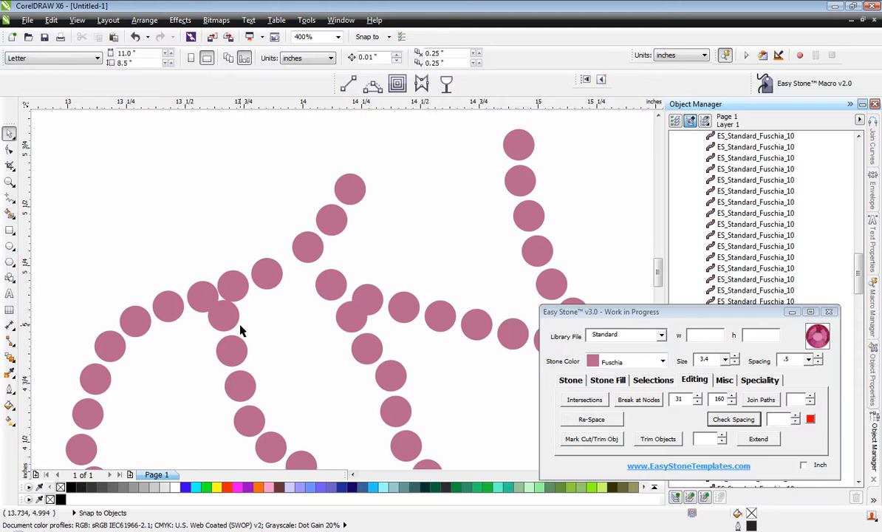
pyautogui.scroll(2, 217, 309)
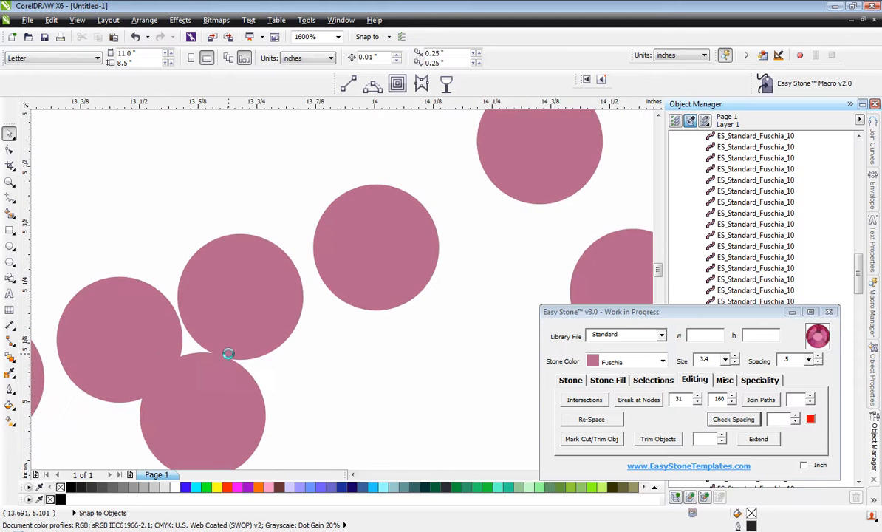
pyautogui.scroll(-2, 229, 354)
pyautogui.scroll(3, 264, 296)
pyautogui.moveTo(263, 296); pyautogui.dragTo(342, 297)
pyautogui.scroll(-2, 299, 299)
pyautogui.scroll(1, 368, 264)
pyautogui.scroll(-2, 343, 297)
# Select the three stones of the short hind leg crease and move them down to close the gap to the line.
pyautogui.click(426, 234)
pyautogui.scroll(-1, 436, 234)
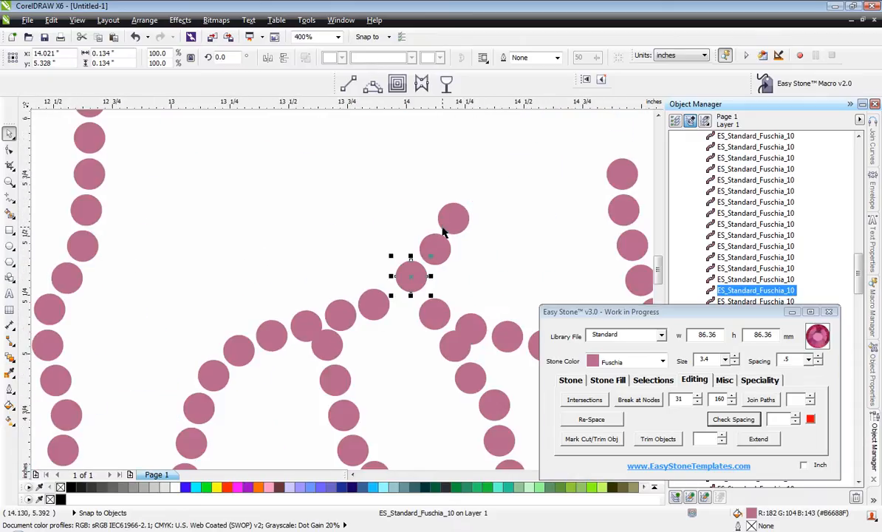
pyautogui.keyDown('shift'); pyautogui.click(437, 248); pyautogui.keyUp('shift')
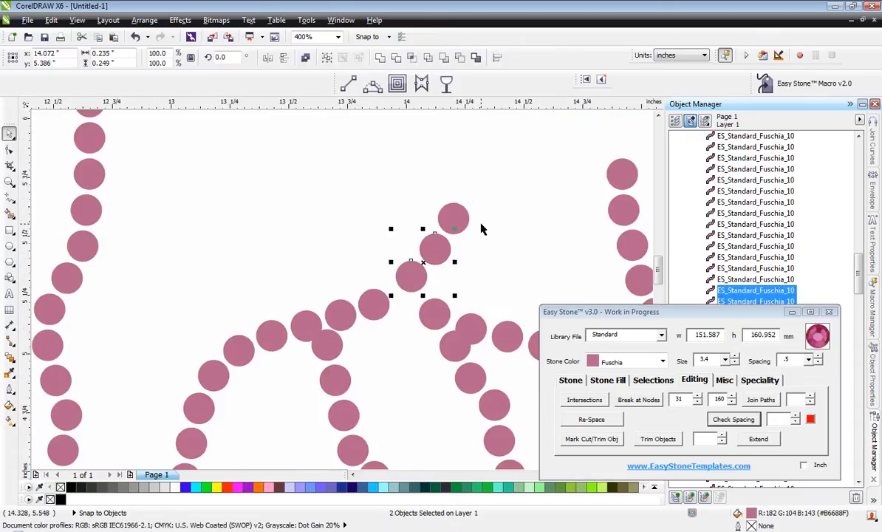
pyautogui.keyDown('shift'); pyautogui.click(464, 223); pyautogui.keyUp('shift')
pyautogui.scroll(2, 423, 268)
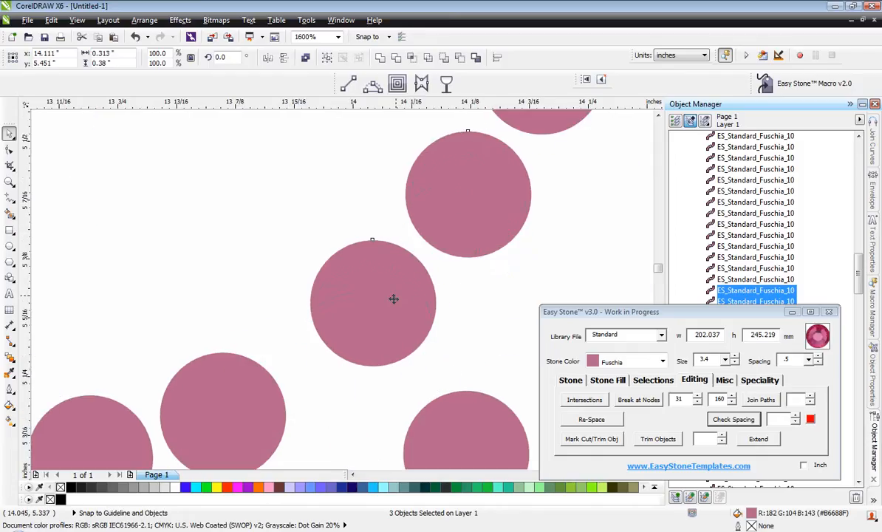
pyautogui.moveTo(395, 297); pyautogui.dragTo(380, 354)
pyautogui.click(249, 238)
# Move the top two stones of the far hind leg's front line rearward, clear of the belly line stones.
pyautogui.scroll(-2, 284, 232)
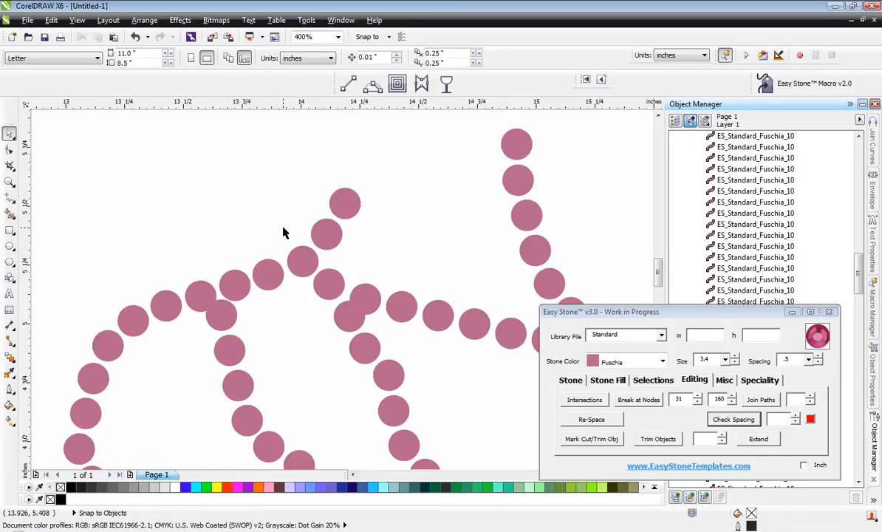
pyautogui.scroll(1, 347, 327)
pyautogui.scroll(-1, 336, 320)
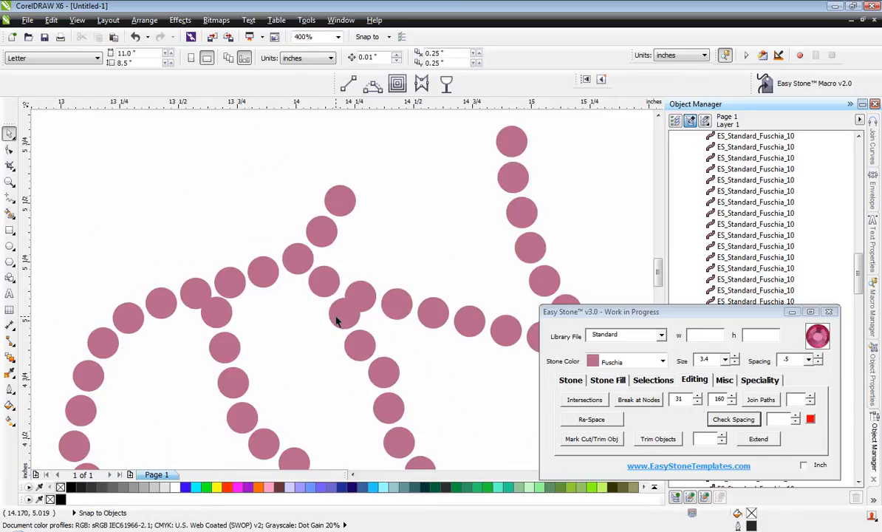
pyautogui.scroll(2, 347, 321)
pyautogui.moveTo(331, 313); pyautogui.dragTo(285, 325)
pyautogui.moveTo(410, 402); pyautogui.dragTo(376, 409)
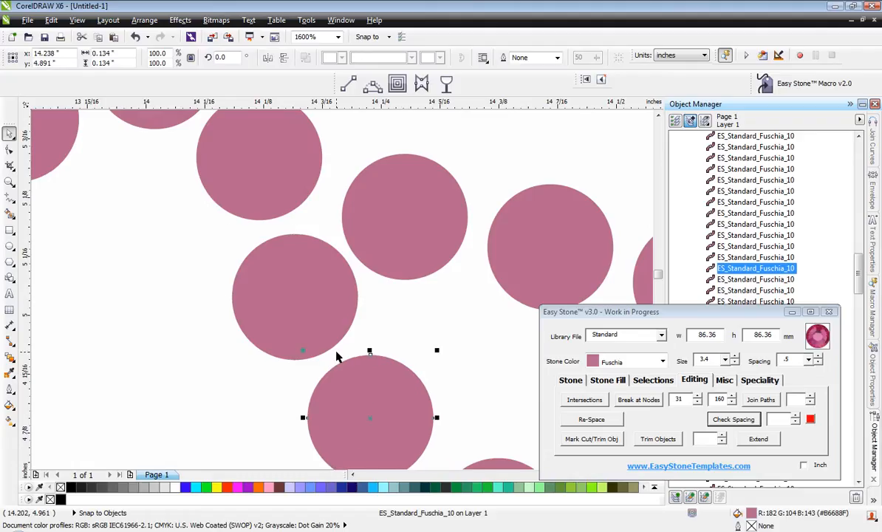
# Nudge the top stone of the far hind leg's front line slightly rearward, away from the belly line stones.
pyautogui.click(326, 352)
pyautogui.moveTo(306, 277); pyautogui.dragTo(295, 276)
pyautogui.scroll(-1, 295, 276)
pyautogui.scroll(1, 391, 403)
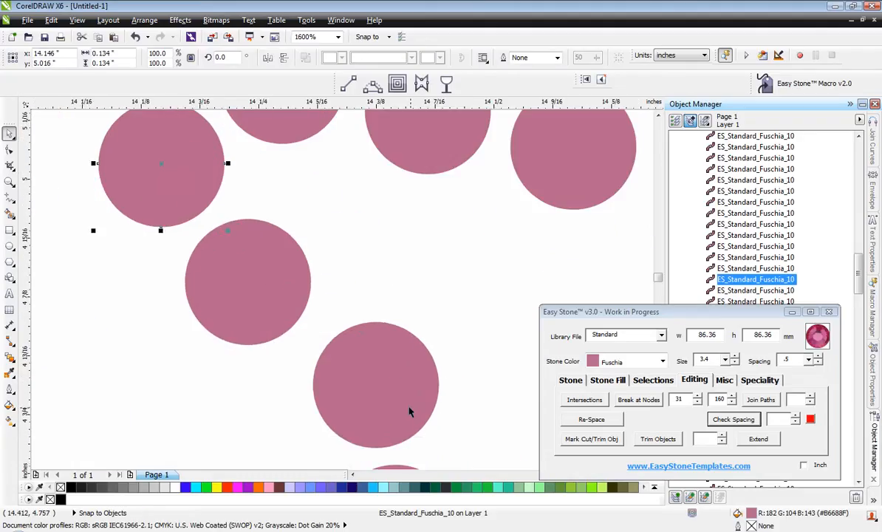
# Shift the third stone of the far hind leg's front line rearward to even the spacing between its neighbours.
pyautogui.click(393, 412)
pyautogui.moveTo(393, 413); pyautogui.dragTo(365, 428)
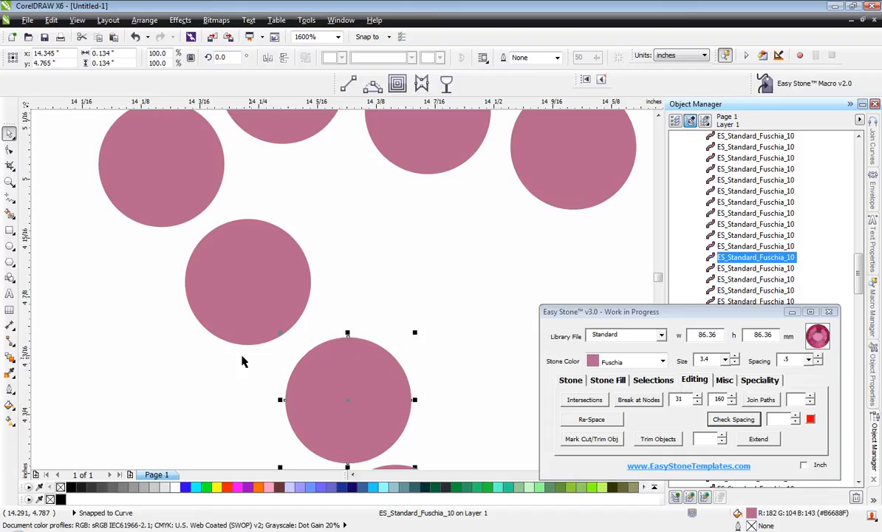
pyautogui.click(215, 359)
pyautogui.scroll(-1, 244, 349)
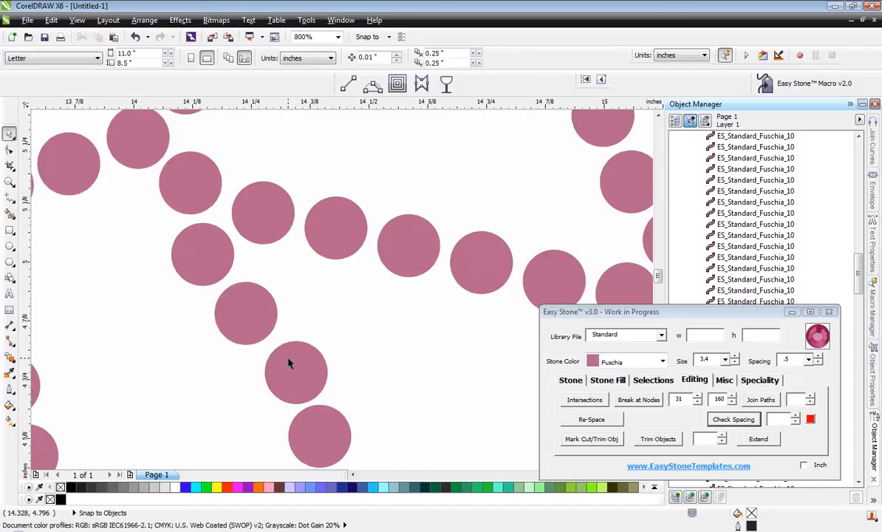
pyautogui.scroll(2, 289, 362)
pyautogui.click(282, 364)
pyautogui.moveTo(282, 364)
pyautogui.mouseDown()
pyautogui.moveTo(281, 380)
pyautogui.moveTo(286, 349)
pyautogui.mouseUp()
pyautogui.scroll(-3, 286, 349)
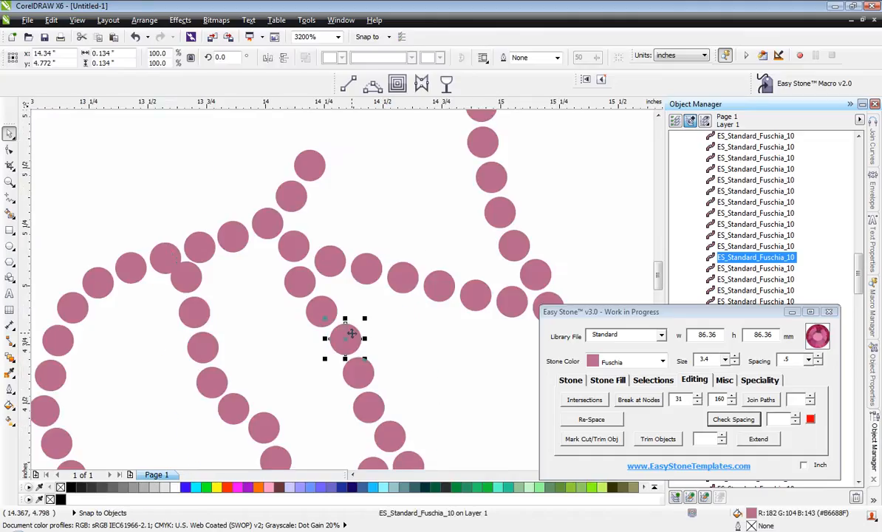
pyautogui.click(393, 339)
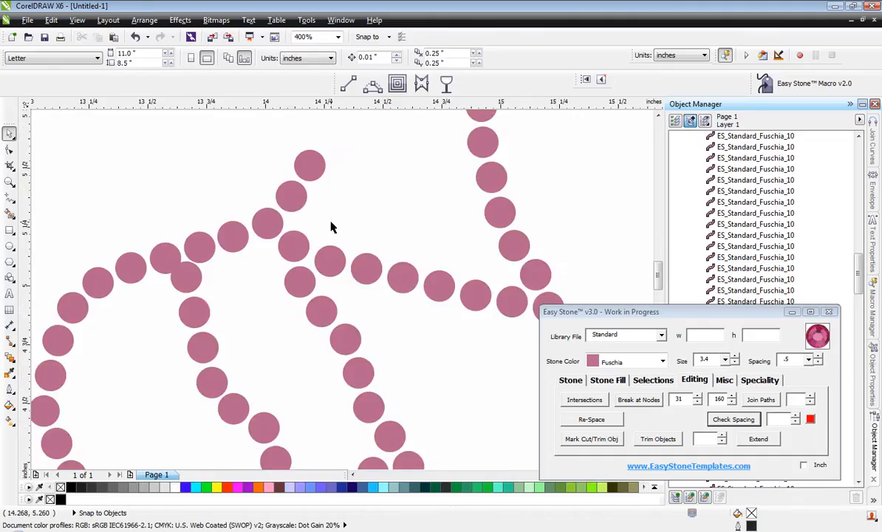
# Nudge the first belly line stone forward of the hind leg junction slightly forward to balance the gaps around it.
pyautogui.scroll(1, 332, 227)
pyautogui.scroll(2, 238, 273)
pyautogui.moveTo(252, 272); pyautogui.dragTo(277, 271)
pyautogui.scroll(-1, 283, 265)
pyautogui.scroll(-1, 284, 264)
pyautogui.click(194, 277)
pyautogui.scroll(-2, 193, 277)
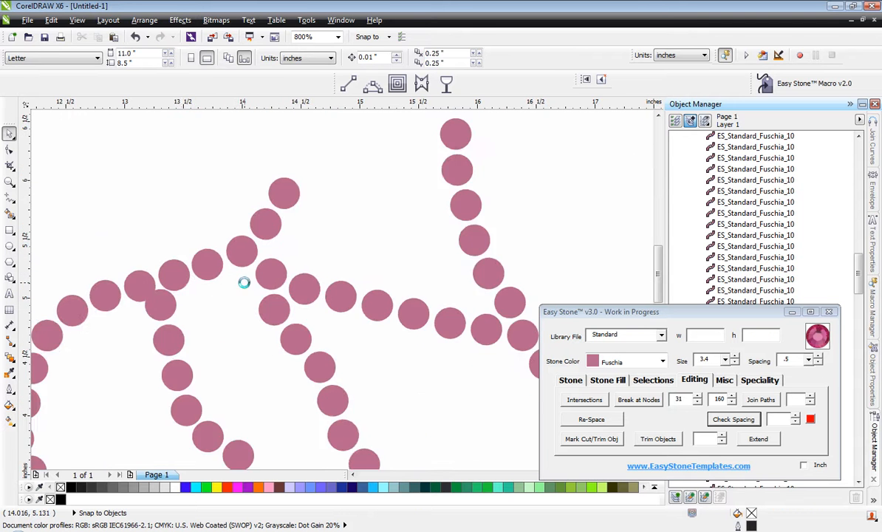
# Move the top stone of the far hind leg's rear line forward off the belly line stone, and shift the second stone rearward and down.
pyautogui.scroll(2, 212, 292)
pyautogui.scroll(1, 252, 230)
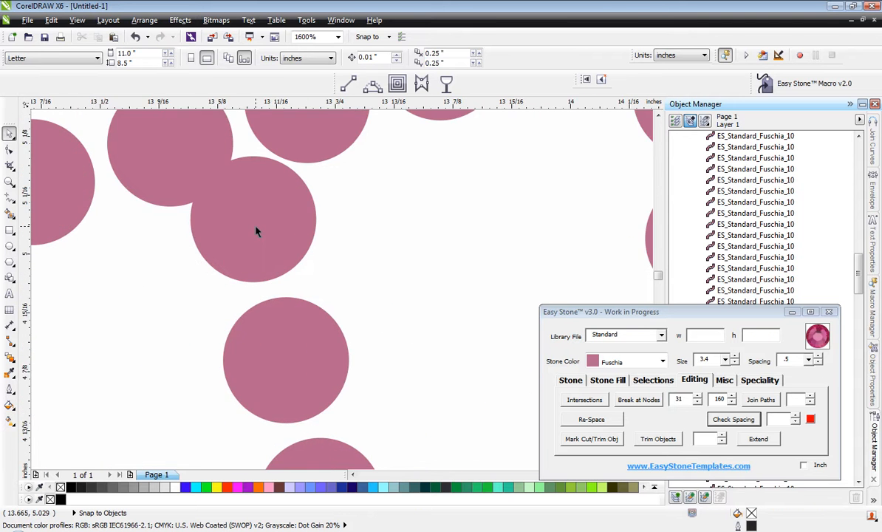
pyautogui.moveTo(255, 231); pyautogui.dragTo(290, 246)
pyautogui.moveTo(299, 352); pyautogui.dragTo(270, 371)
pyautogui.moveTo(255, 225); pyautogui.dragTo(238, 216)
pyautogui.moveTo(245, 224); pyautogui.dragTo(294, 220)
pyautogui.scroll(-2, 294, 219)
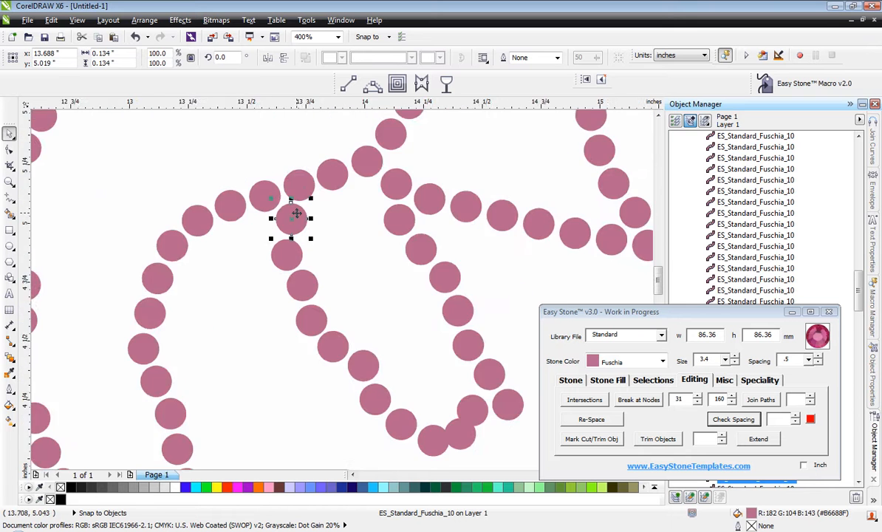
# Nudge the third stone of the far hind leg's rear line slightly rearward and down to even its spacing.
pyautogui.scroll(2, 309, 268)
pyautogui.moveTo(297, 325)
pyautogui.mouseDown()
pyautogui.moveTo(301, 343)
pyautogui.moveTo(285, 333)
pyautogui.mouseUp()
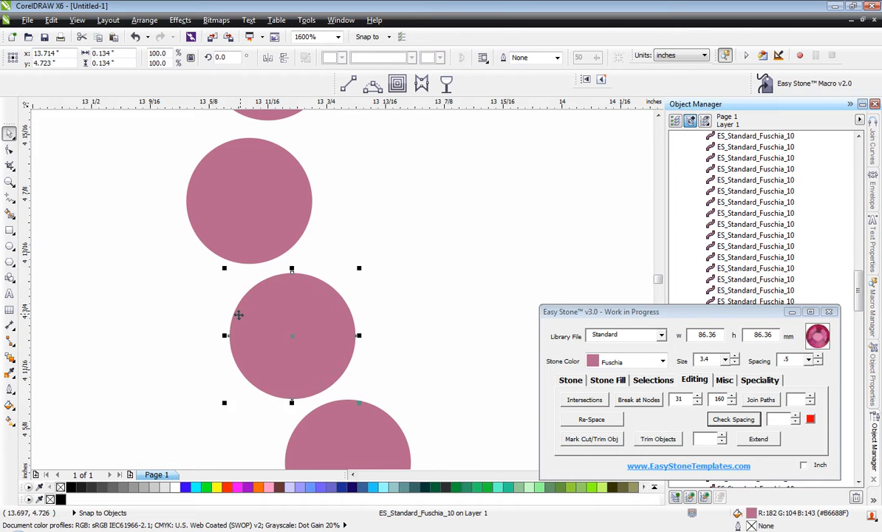
pyautogui.scroll(-2, 240, 315)
pyautogui.click(183, 337)
pyautogui.scroll(-1, 183, 337)
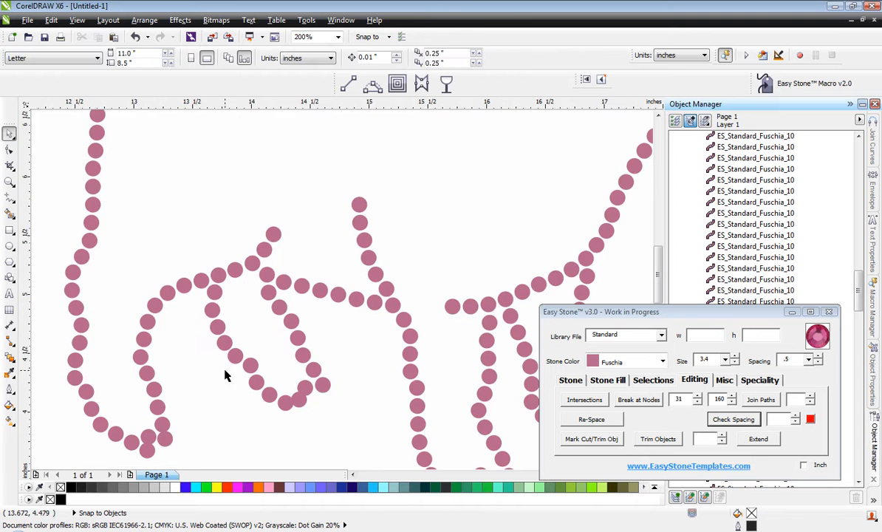
# Move the overlapping toe stone of the far hind hoof down and forward, and add a copied stone inside the hoof above the cleft stone.
pyautogui.scroll(2, 269, 410)
pyautogui.moveTo(397, 405); pyautogui.dragTo(409, 426)
pyautogui.click(350, 402)
pyautogui.scroll(1, 392, 380)
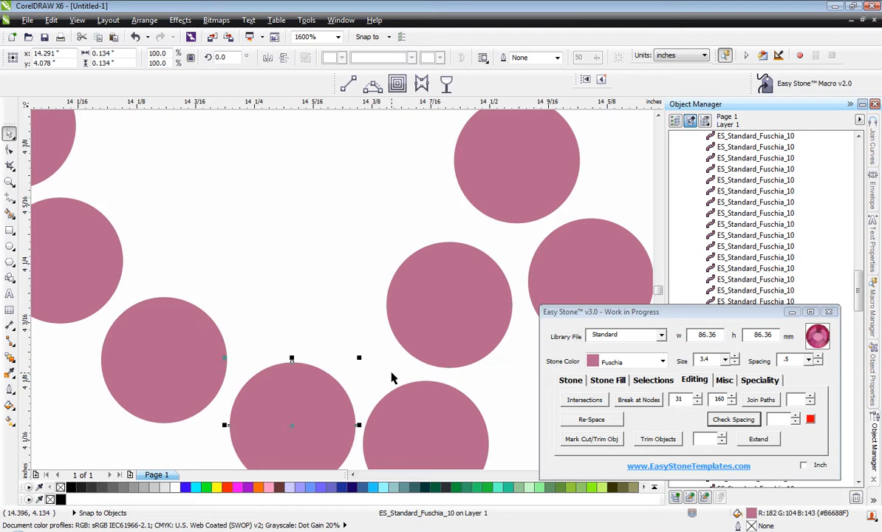
pyautogui.moveTo(438, 335)
pyautogui.mouseDown()
pyautogui.moveTo(275, 238)
pyautogui.moveTo(335, 256)
pyautogui.moveTo(318, 244)
pyautogui.moveTo(331, 240)
pyautogui.moveTo(421, 305)
pyautogui.moveTo(439, 332)
pyautogui.moveTo(431, 322)
pyautogui.mouseUp()
pyautogui.click(225, 241)
pyautogui.scroll(-2, 301, 204)
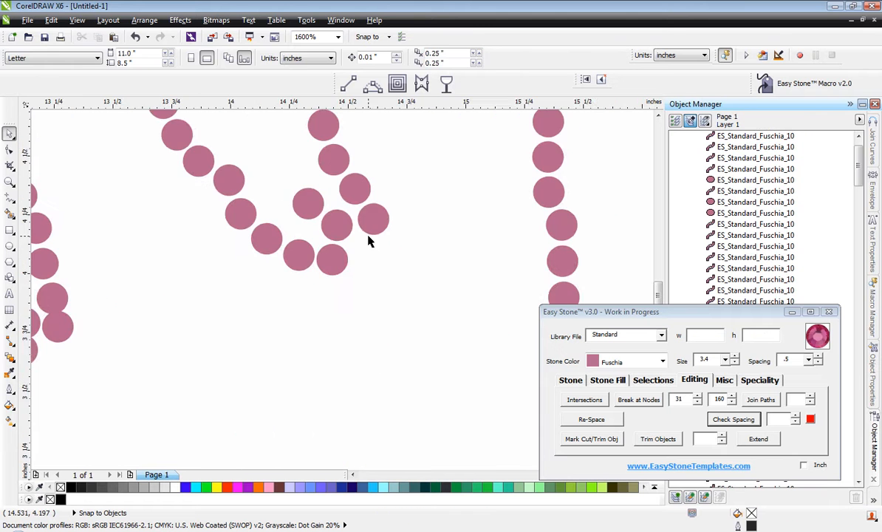
# Nudge the far hind hoof's lowest toe stone slightly forward to widen its gap to the neighbouring stone.
pyautogui.scroll(2, 329, 249)
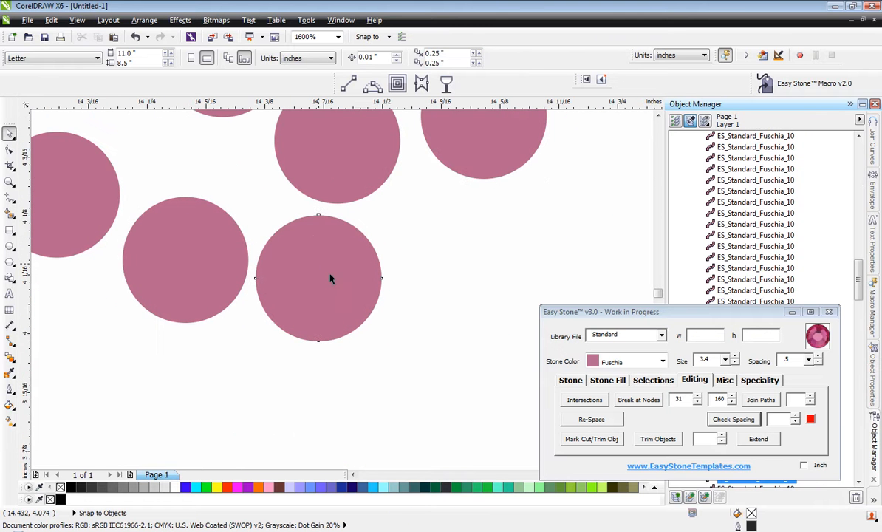
pyautogui.moveTo(319, 266); pyautogui.dragTo(345, 296)
pyautogui.click(462, 336)
pyautogui.scroll(-2, 460, 321)
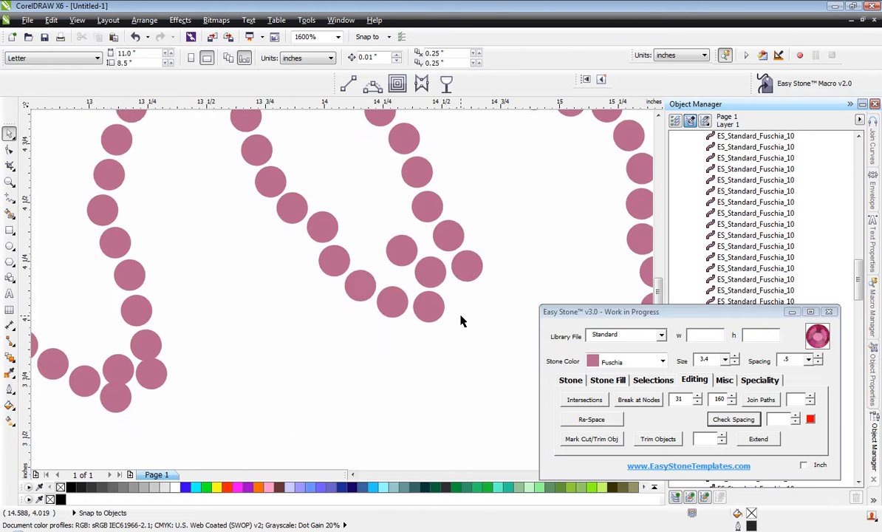
# Separate the overlapping stones of the rearmost hoof by moving the cleft stone up and the front corner stone down.
pyautogui.scroll(-1, 476, 332)
pyautogui.scroll(1, 294, 361)
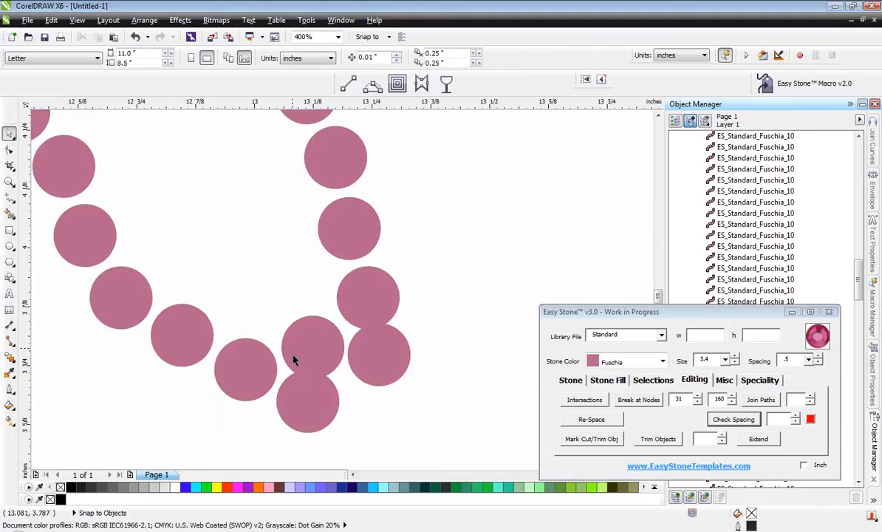
pyautogui.scroll(1, 313, 422)
pyautogui.click(313, 432)
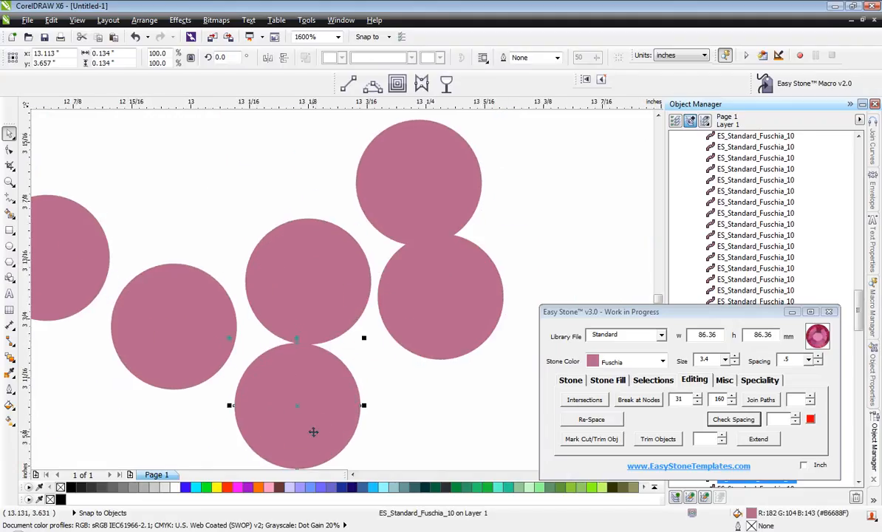
pyautogui.moveTo(307, 264); pyautogui.dragTo(289, 246)
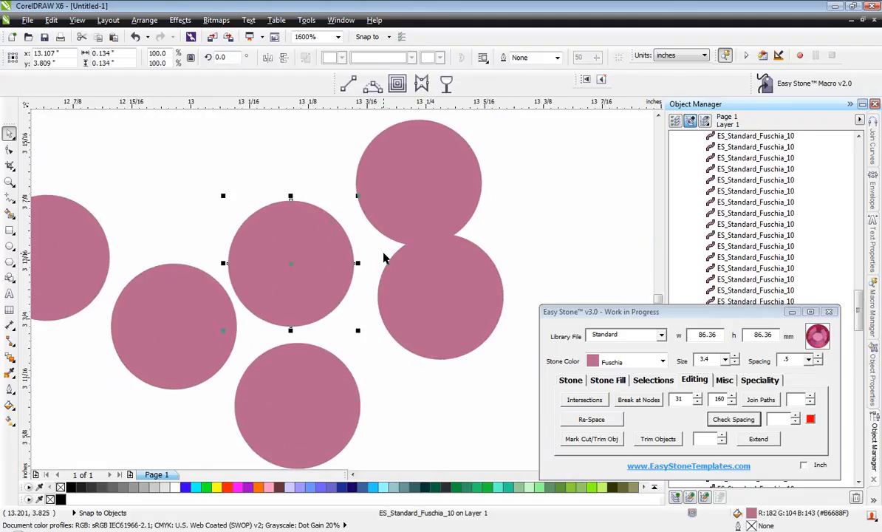
pyautogui.moveTo(461, 300); pyautogui.dragTo(458, 323)
# Place a copy of the rearmost hoof's cleft stone above it, further inside the hoof.
pyautogui.moveTo(278, 260); pyautogui.dragTo(217, 158)
pyautogui.scroll(-3, 390, 289)
pyautogui.click(378, 343)
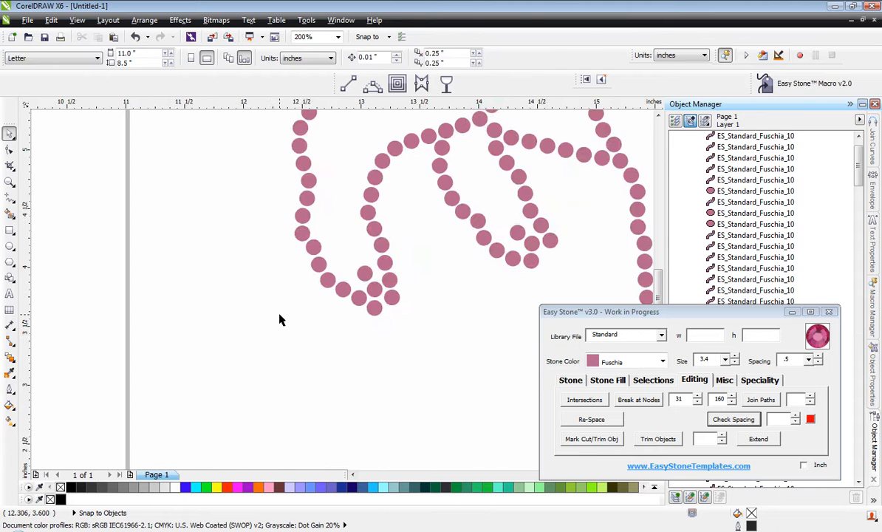
# Delete the seven overlapping stones in the tail cluster, keeping the outer tail stones and the rump outline.
pyautogui.scroll(-1, 279, 319)
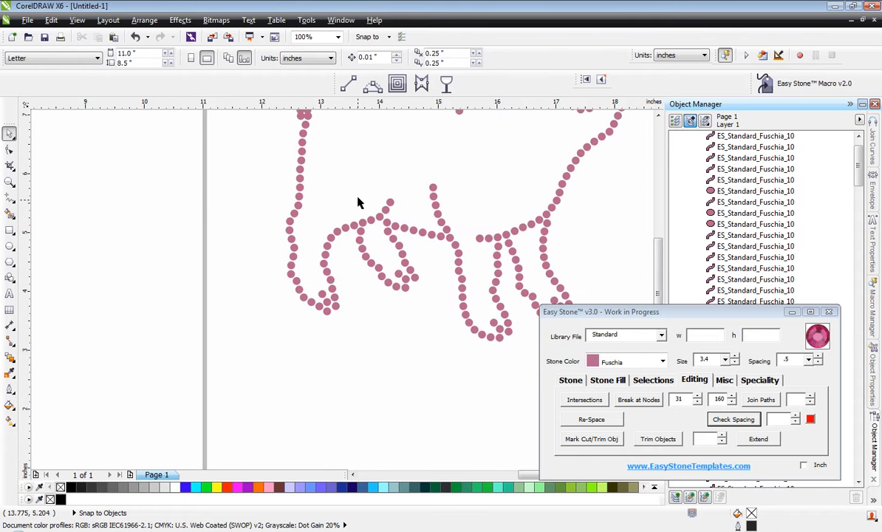
pyautogui.scroll(3, 387, 243)
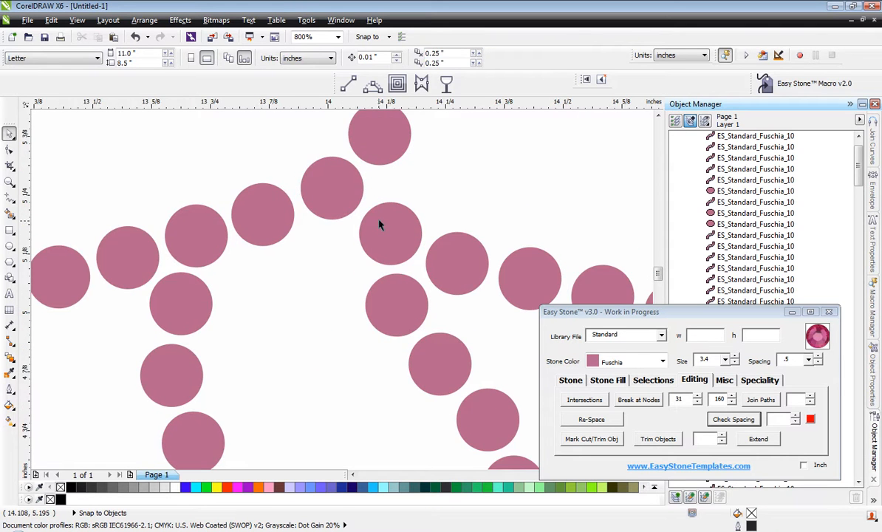
pyautogui.scroll(-2, 379, 225)
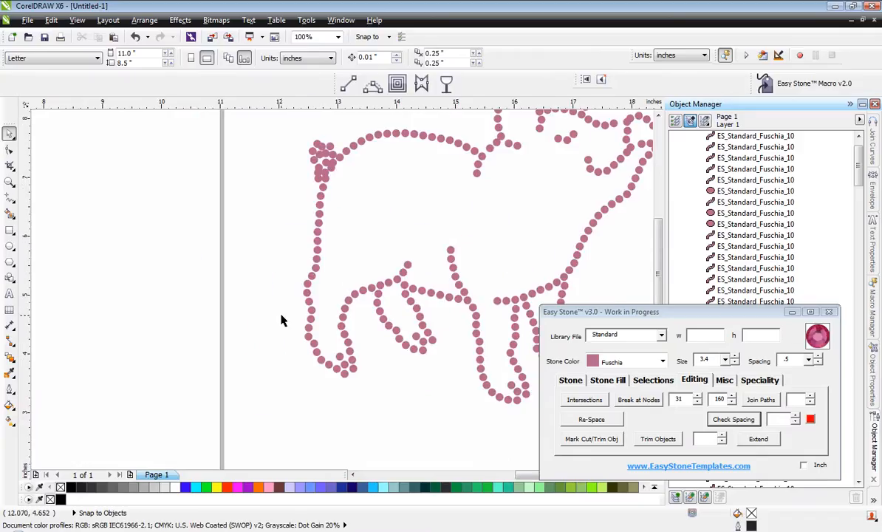
pyautogui.scroll(-1, 281, 319)
pyautogui.scroll(1, 359, 316)
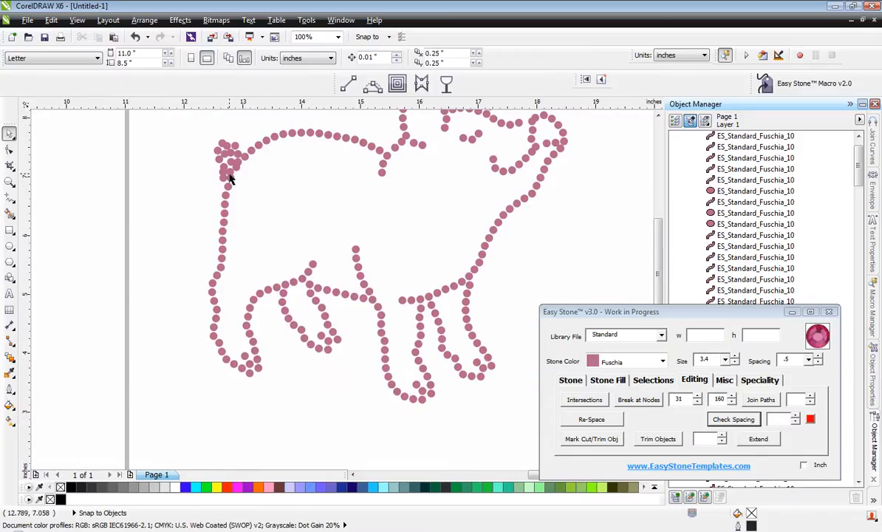
pyautogui.scroll(2, 198, 143)
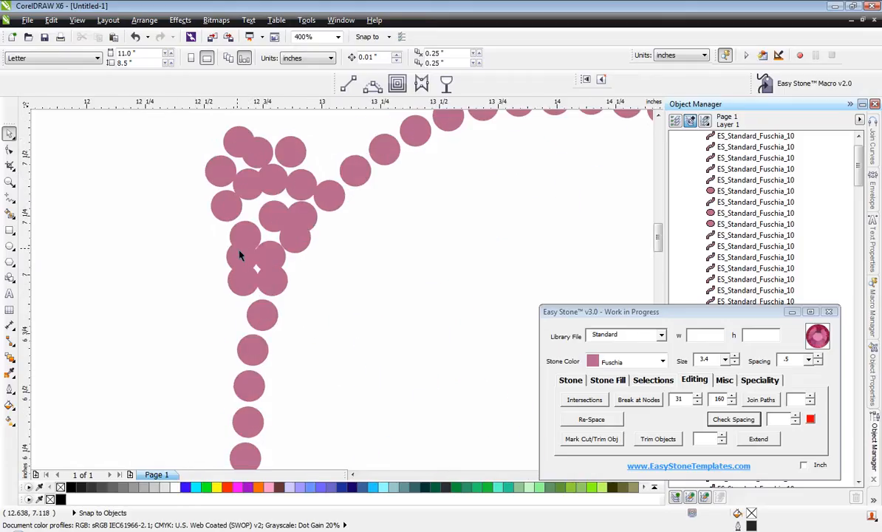
pyautogui.scroll(-1, 238, 255)
pyautogui.scroll(1, 255, 196)
pyautogui.scroll(1, 273, 207)
pyautogui.click(289, 214)
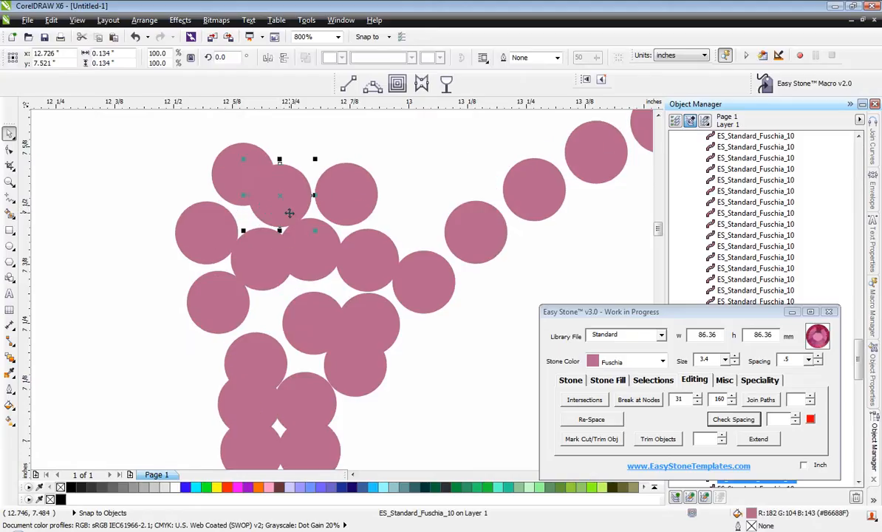
pyautogui.moveTo(290, 213); pyautogui.dragTo(246, 408)
pyautogui.press('Delete')
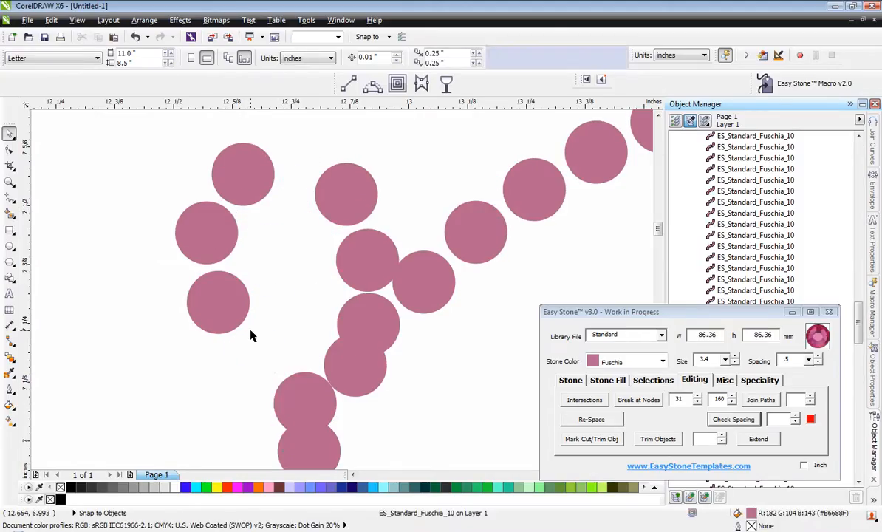
# Delete two more overlapping stones from the rump outline directly below the tail.
pyautogui.scroll(-2, 299, 259)
pyautogui.scroll(3, 299, 259)
pyautogui.click(307, 318)
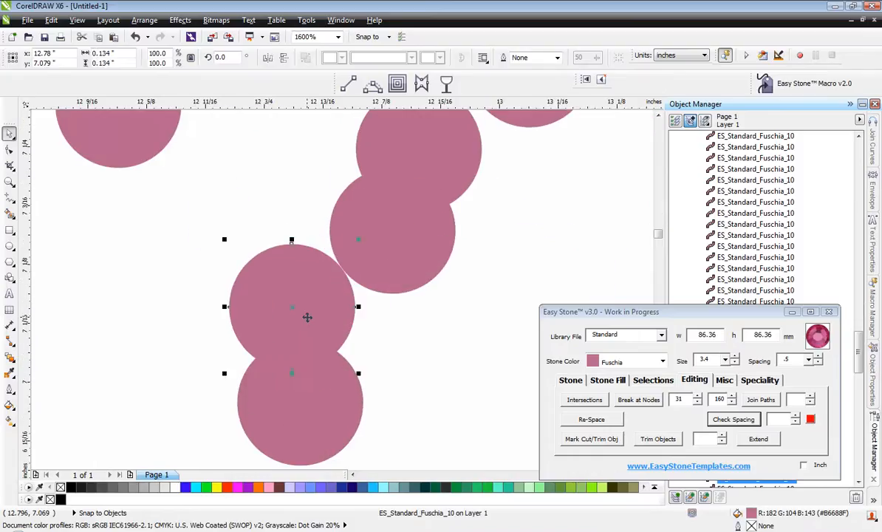
pyautogui.press('Delete')
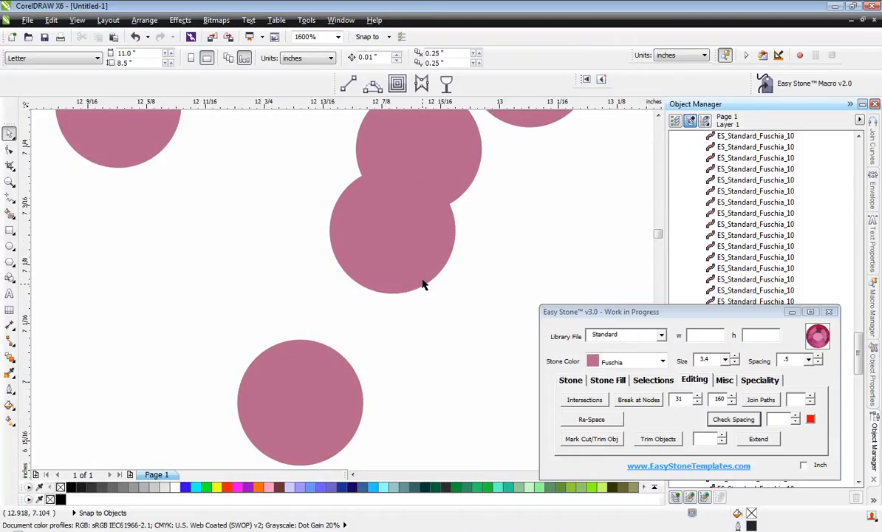
pyautogui.click(443, 136)
pyautogui.press('Delete')
pyautogui.scroll(-3, 381, 306)
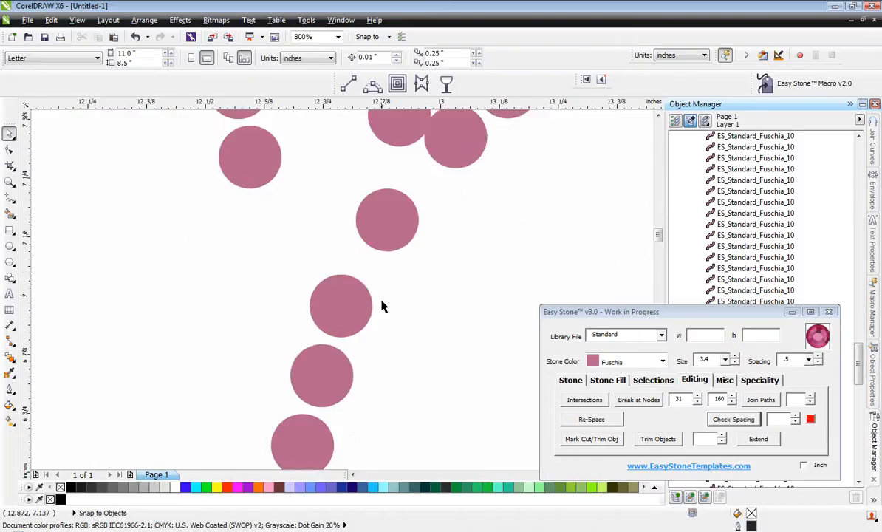
# Move the isolated rump stone up beneath the end of the back line and place a copy in the gap below it.
pyautogui.scroll(3, 407, 301)
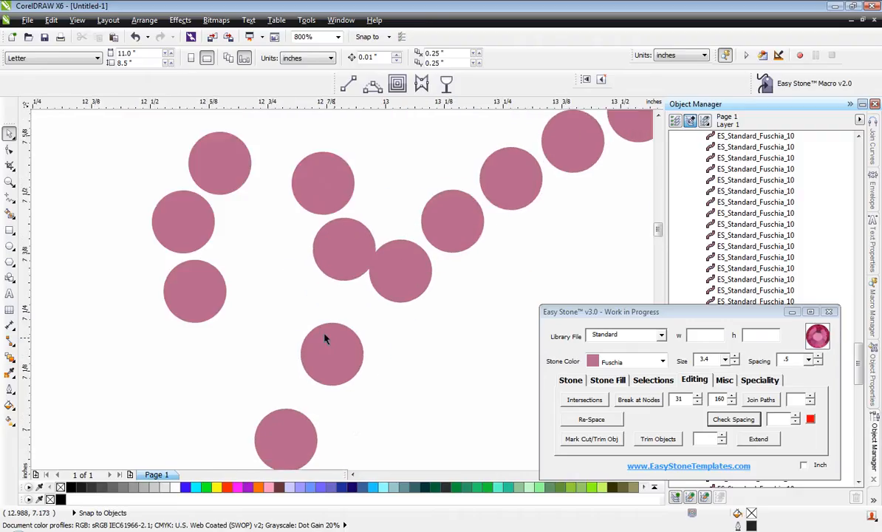
pyautogui.moveTo(329, 354); pyautogui.dragTo(361, 292)
pyautogui.scroll(-1, 411, 289)
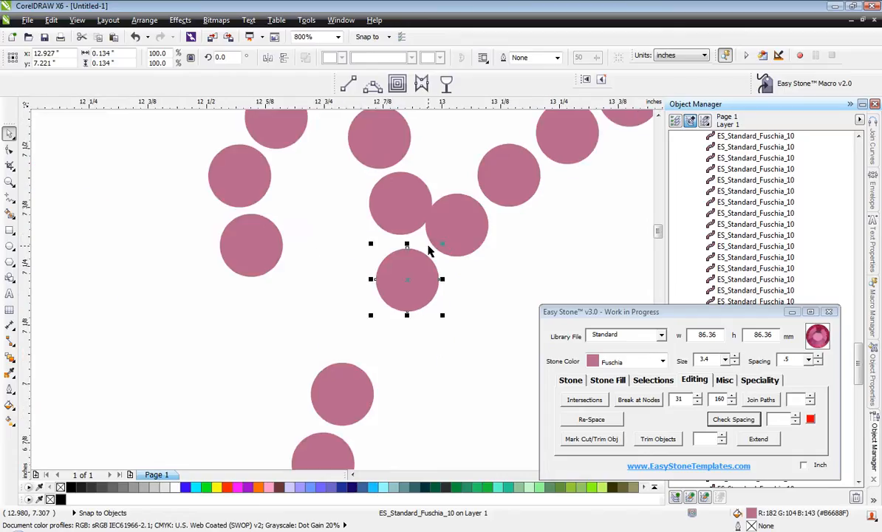
pyautogui.scroll(1, 412, 292)
pyautogui.moveTo(404, 272); pyautogui.dragTo(335, 379)
pyautogui.rightClick(336, 379)
pyautogui.scroll(1, 421, 171)
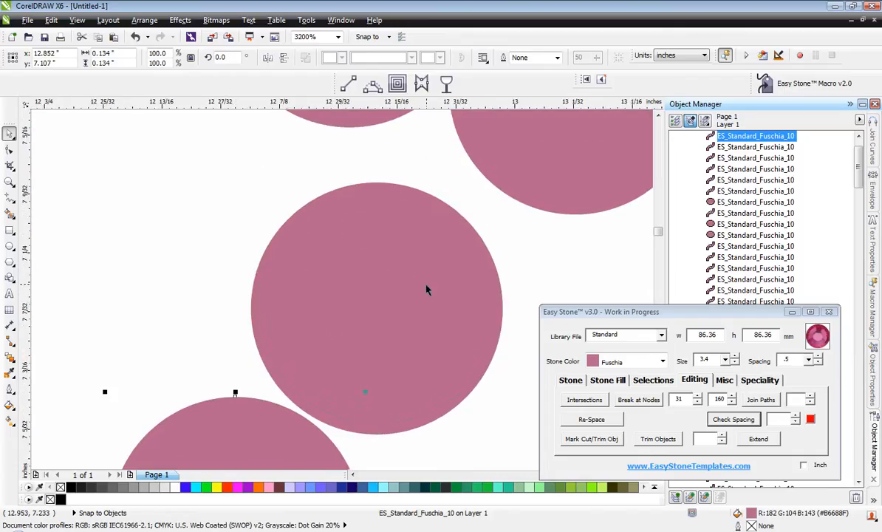
# Nudge the upper rump stone slightly up and forward, away from the copied stone below it.
pyautogui.moveTo(425, 290); pyautogui.dragTo(450, 280)
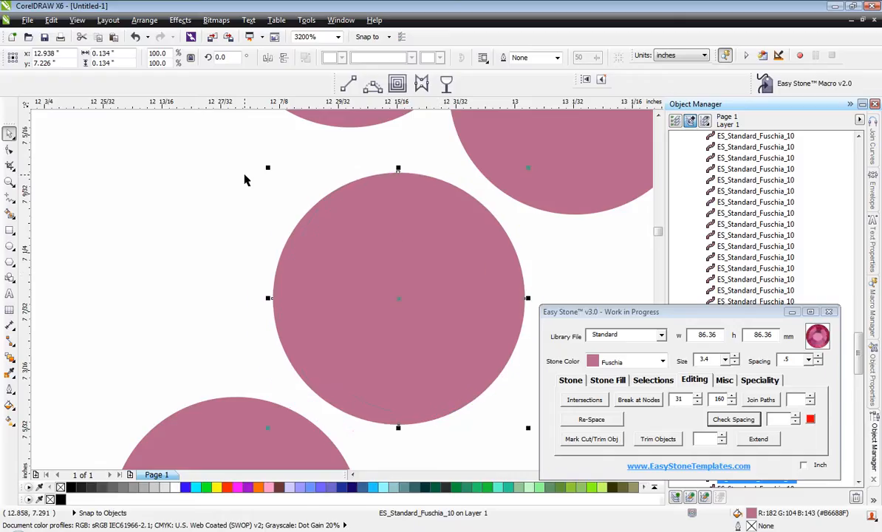
pyautogui.scroll(-1, 325, 184)
pyautogui.scroll(-1, 355, 266)
pyautogui.click(422, 303)
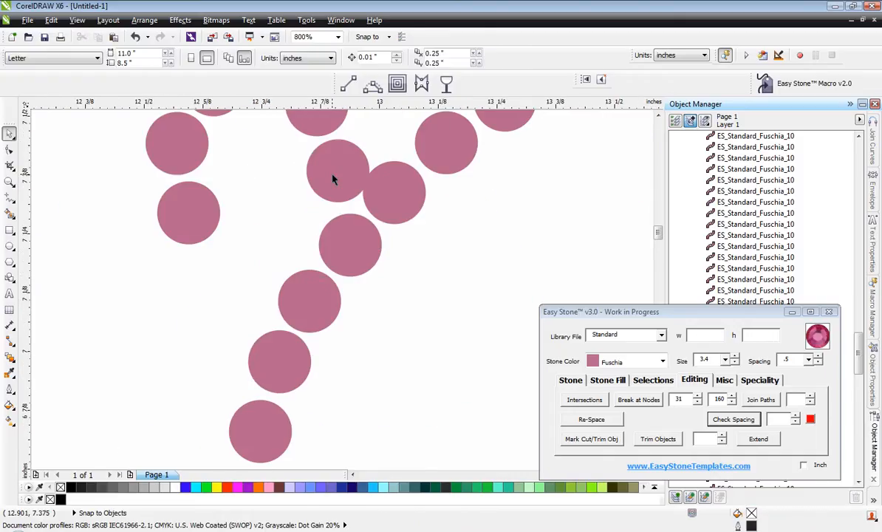
# Move the tail stone touching the end of the back line rearward to open a gap between them.
pyautogui.scroll(2, 333, 179)
pyautogui.moveTo(325, 178); pyautogui.dragTo(264, 204)
pyautogui.scroll(-2, 363, 211)
pyautogui.scroll(1, 345, 173)
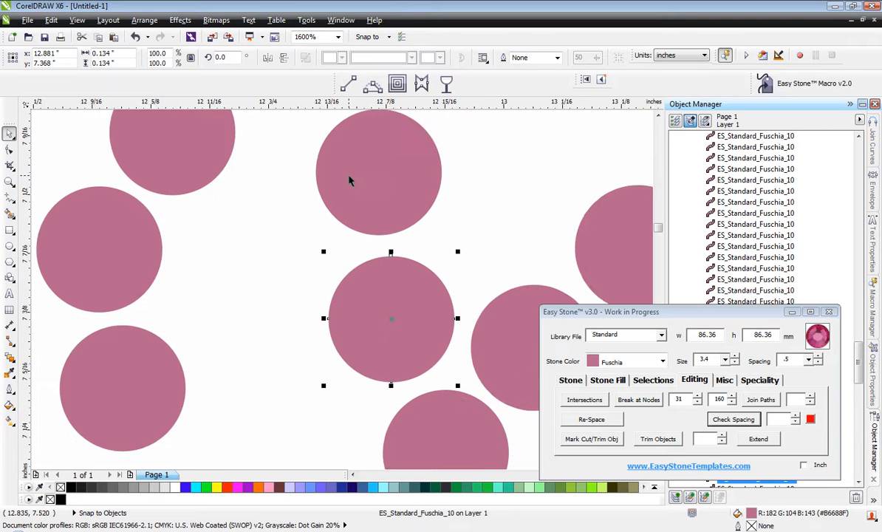
pyautogui.scroll(-2, 348, 180)
pyautogui.scroll(2, 343, 185)
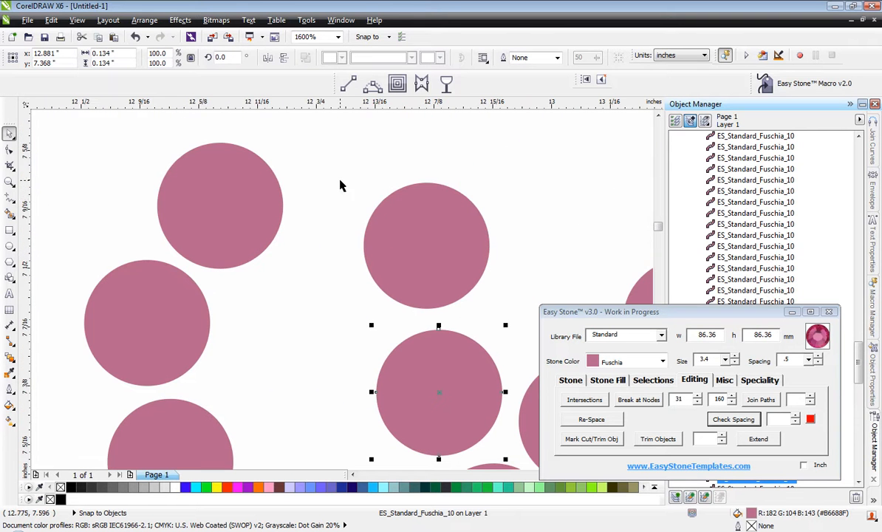
# Shift the three rear tail stones down and rearward, and place a copy of the upper front tail stone in the opened gap.
pyautogui.scroll(-1, 260, 200)
pyautogui.click(269, 204)
pyautogui.keyDown('shift'); pyautogui.click(241, 303); pyautogui.keyUp('shift')
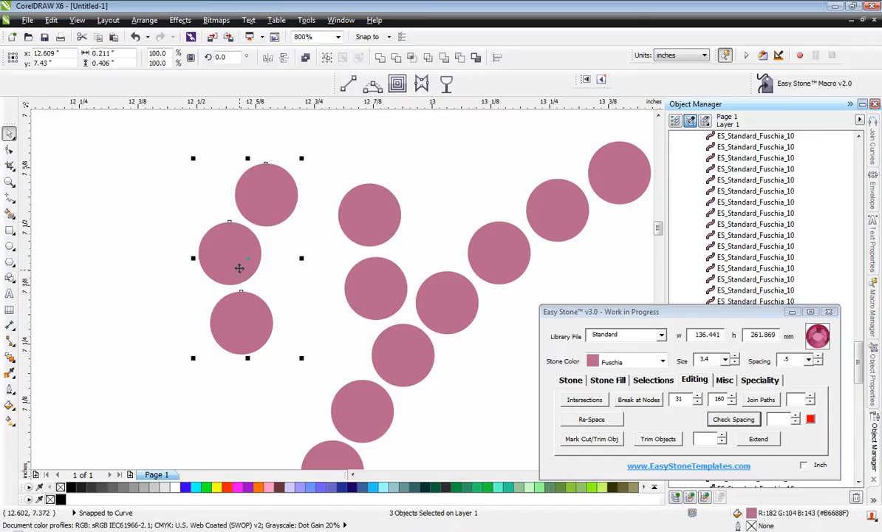
pyautogui.moveTo(232, 252); pyautogui.dragTo(222, 313)
pyautogui.moveTo(360, 208); pyautogui.dragTo(297, 177)
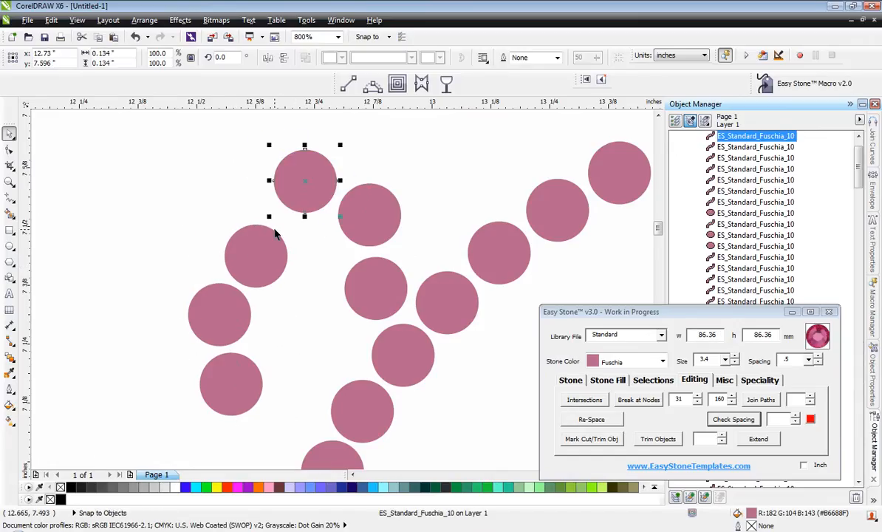
# Move the three rear tail stones up and rearward as one set, so they continue the curve from the copied stone.
pyautogui.click(247, 278)
pyautogui.keyDown('shift'); pyautogui.click(239, 314); pyautogui.keyUp('shift')
pyautogui.keyDown('shift'); pyautogui.click(255, 372); pyautogui.keyUp('shift')
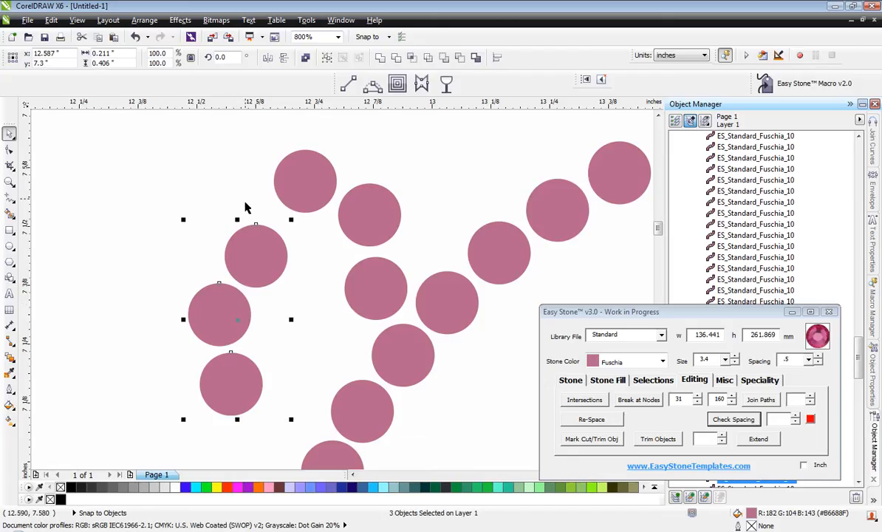
pyautogui.scroll(1, 260, 226)
pyautogui.moveTo(301, 371); pyautogui.dragTo(195, 197)
pyautogui.scroll(-1, 240, 205)
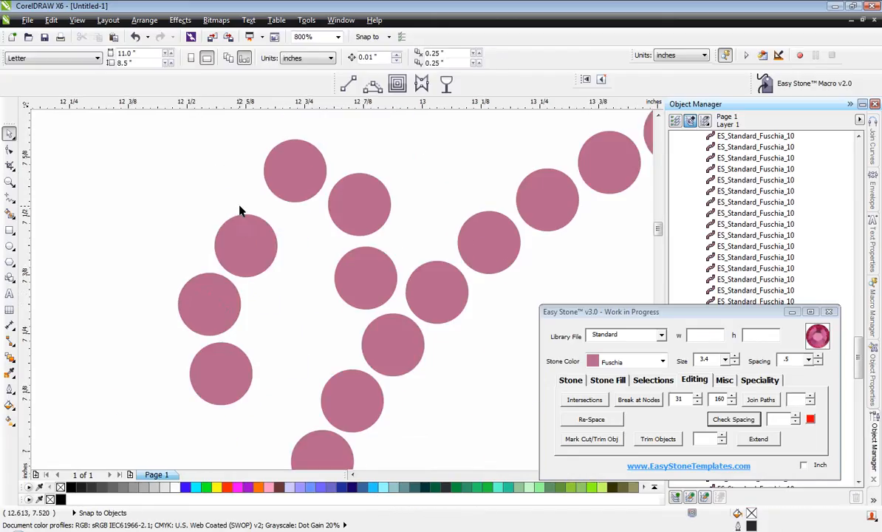
pyautogui.click(241, 235)
pyautogui.keyDown('shift'); pyautogui.click(203, 295); pyautogui.keyUp('shift')
pyautogui.keyDown('shift'); pyautogui.click(232, 370); pyautogui.keyUp('shift')
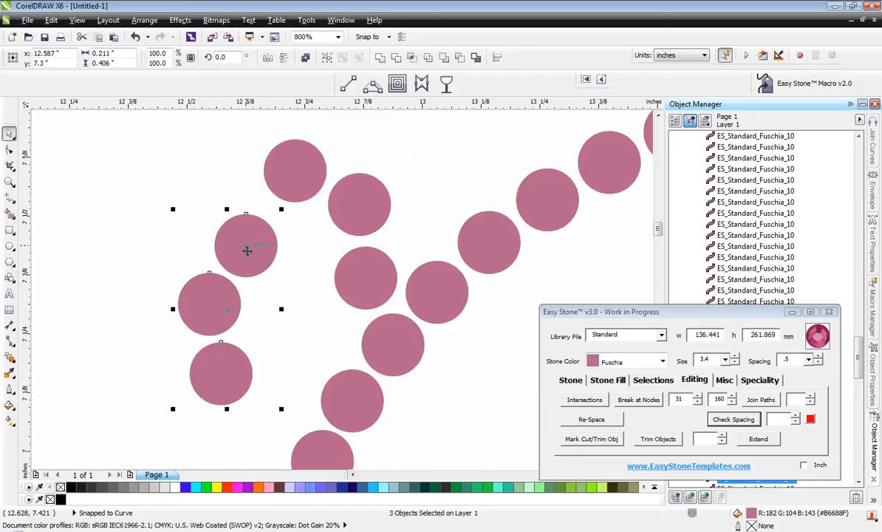
pyautogui.moveTo(246, 246); pyautogui.dragTo(226, 179)
# Place three copied stones in a diagonal line running down and rearward from the middle of the tail loop.
pyautogui.click(239, 314)
pyautogui.moveTo(230, 319); pyautogui.dragTo(265, 295)
pyautogui.moveTo(229, 366); pyautogui.dragTo(207, 430)
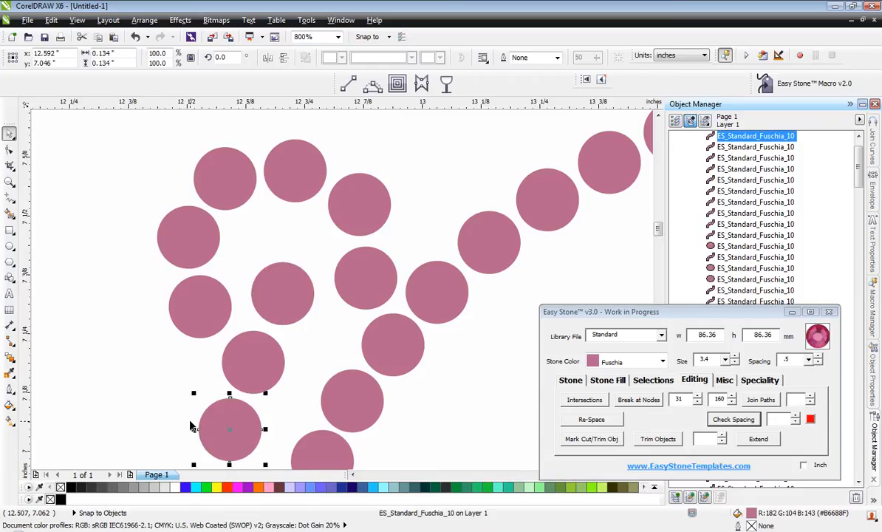
pyautogui.click(163, 391)
pyautogui.scroll(-2, 157, 385)
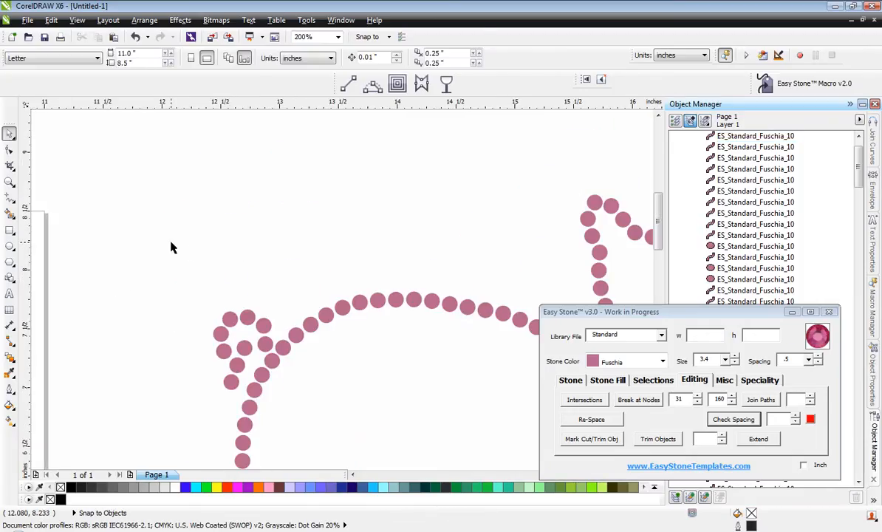
pyautogui.scroll(-1, 174, 242)
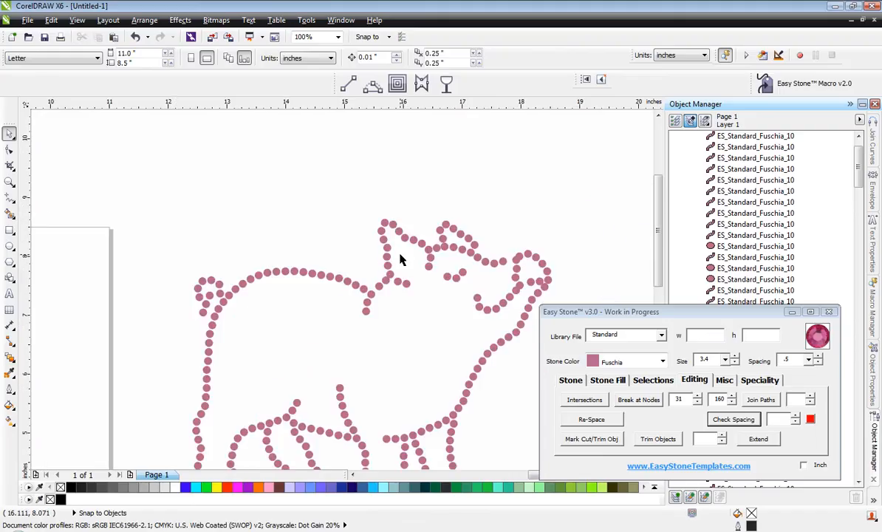
# Move the two stones between the neck junction and the rear ear down and rearward, clear of the ear's lowest stone.
pyautogui.scroll(2, 323, 272)
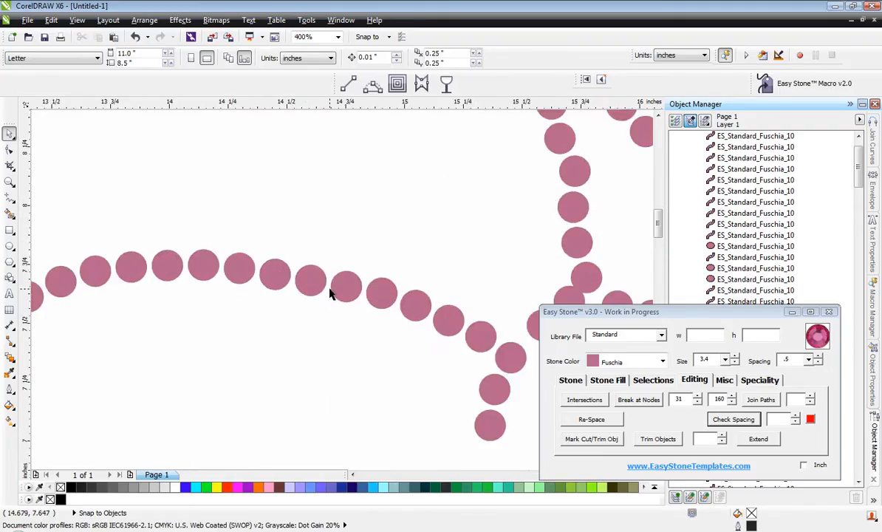
pyautogui.scroll(-2, 87, 181)
pyautogui.scroll(4, 177, 216)
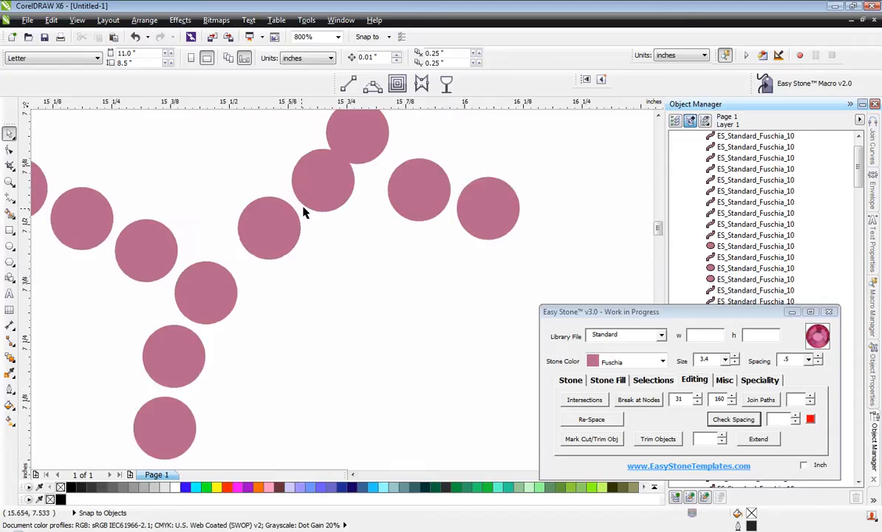
pyautogui.click(292, 241)
pyautogui.keyDown('shift'); pyautogui.click(291, 201); pyautogui.keyUp('shift')
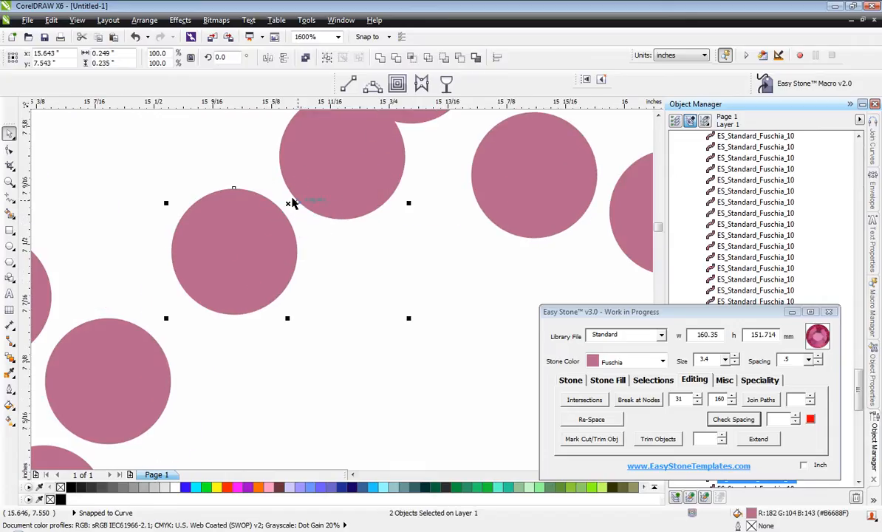
pyautogui.moveTo(266, 241); pyautogui.dragTo(235, 264)
pyautogui.click(353, 330)
# Nudge the two neck stones below the rear ear individually up and forward to even out their spacing.
pyautogui.scroll(-2, 352, 329)
pyautogui.scroll(2, 340, 285)
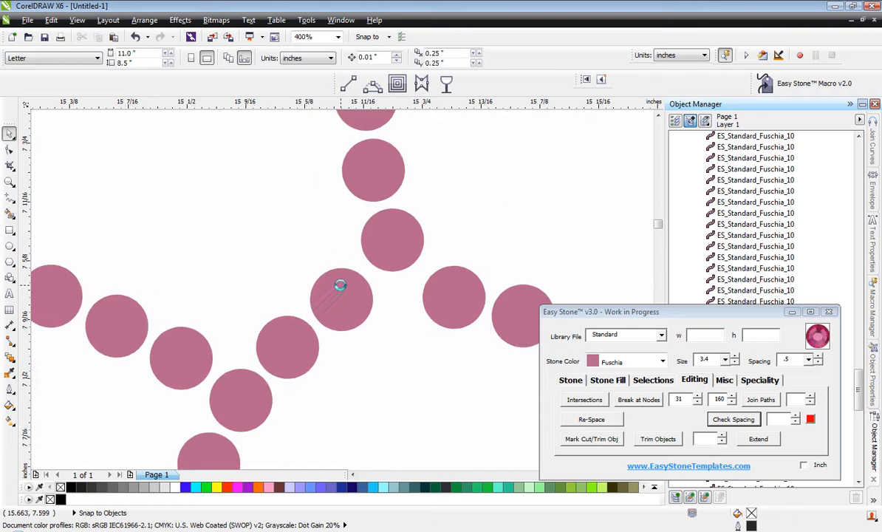
pyautogui.moveTo(360, 298); pyautogui.dragTo(363, 289)
pyautogui.moveTo(250, 361); pyautogui.dragTo(259, 357)
pyautogui.scroll(-2, 236, 281)
# Move the two-stone branch at the base of the rear ear slightly up and rearward, closer to the ear line.
pyautogui.scroll(2, 409, 291)
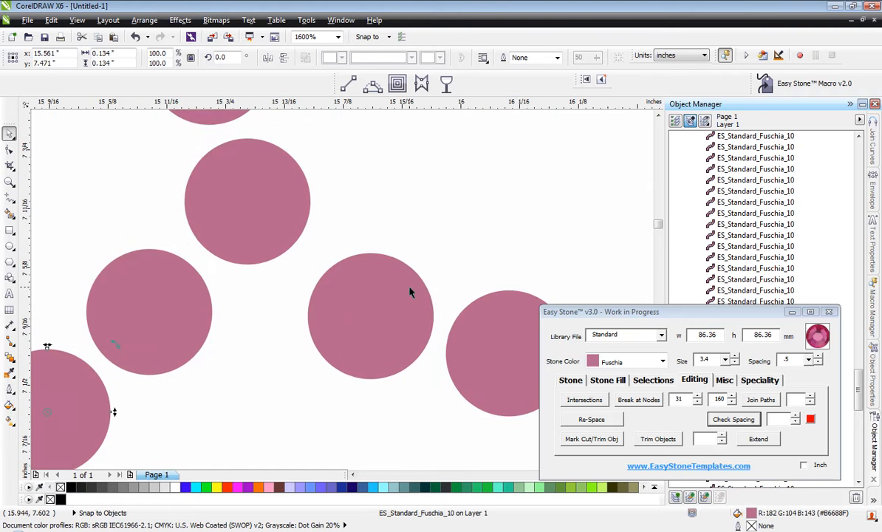
pyautogui.click(410, 292)
pyautogui.keyDown('shift'); pyautogui.click(515, 345); pyautogui.keyUp('shift')
pyautogui.moveTo(355, 307); pyautogui.dragTo(336, 297)
pyautogui.click(277, 386)
pyautogui.scroll(-2, 277, 385)
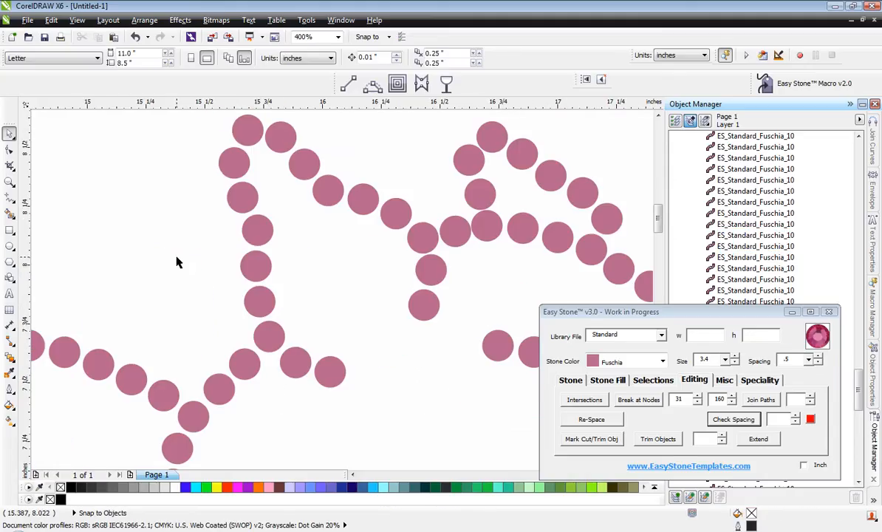
# Move the two stones hanging below the head line between the ears slightly down, away from the junction stone.
pyautogui.scroll(-1, 409, 250)
pyautogui.scroll(2, 362, 246)
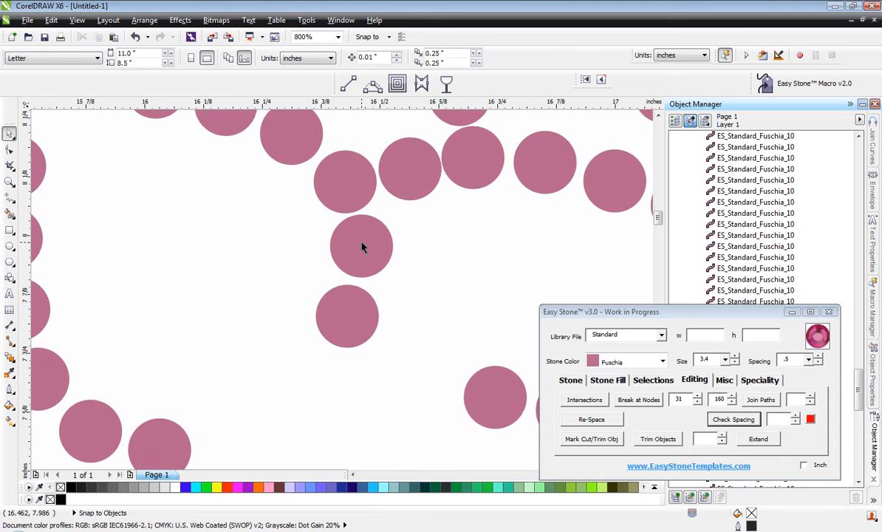
pyautogui.click(362, 246)
pyautogui.keyDown('shift'); pyautogui.click(344, 319); pyautogui.keyUp('shift')
pyautogui.scroll(2, 360, 224)
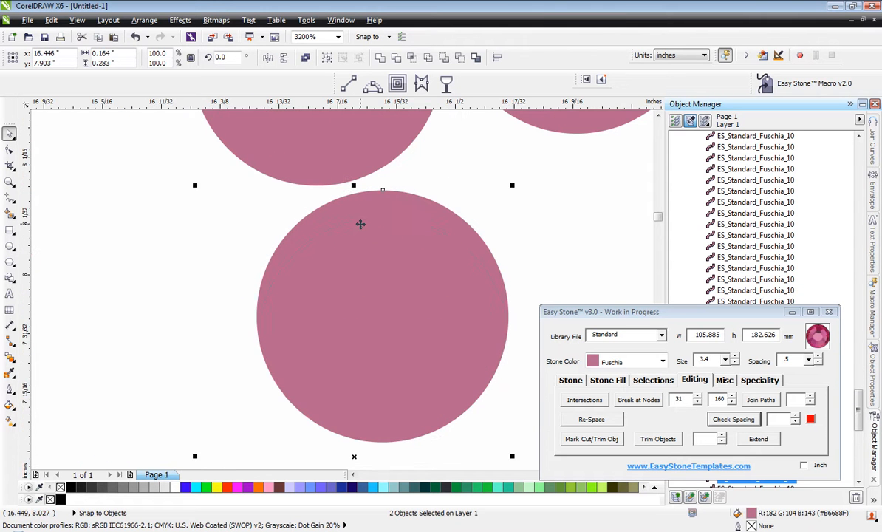
pyautogui.moveTo(360, 224); pyautogui.dragTo(356, 251)
pyautogui.scroll(-2, 291, 203)
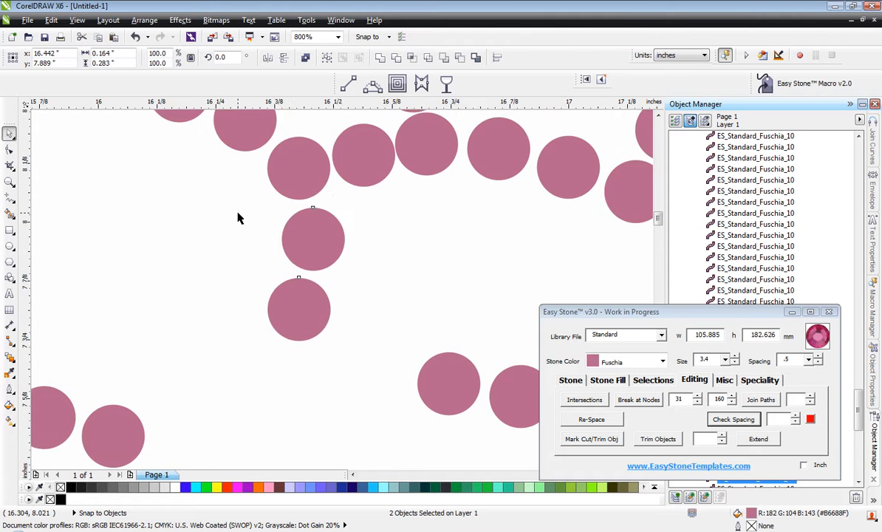
pyautogui.click(229, 276)
# Move the head-line stone just behind the front ear's base up and slightly rearward, off its touching neighbour.
pyautogui.scroll(-1, 246, 207)
pyautogui.scroll(2, 275, 152)
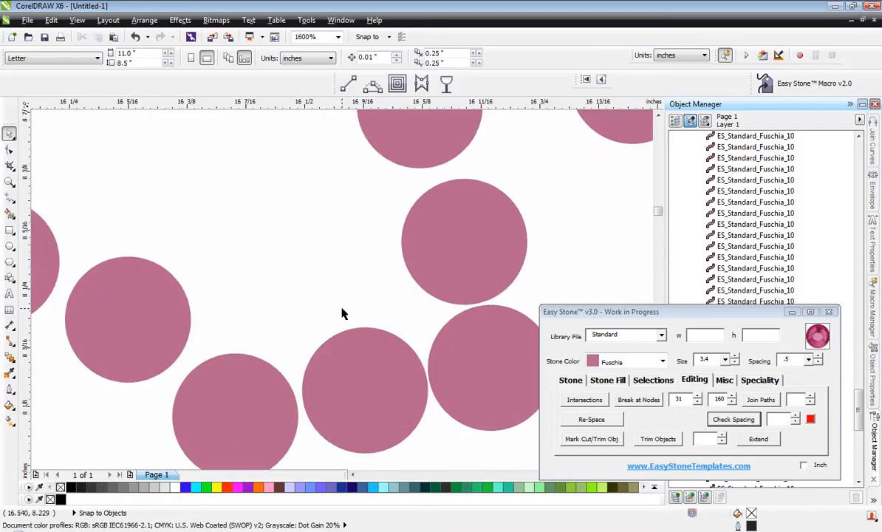
pyautogui.click(371, 371)
pyautogui.moveTo(372, 371); pyautogui.dragTo(360, 332)
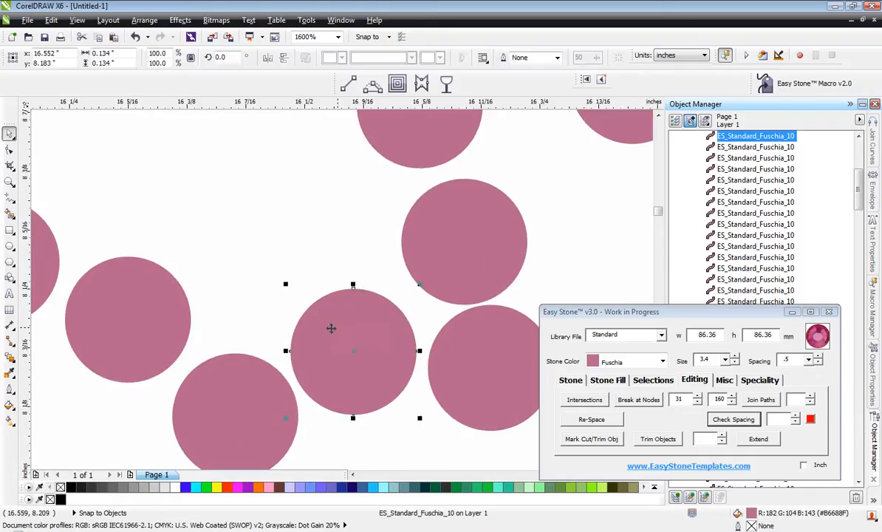
pyautogui.click(294, 281)
pyautogui.scroll(-1, 298, 298)
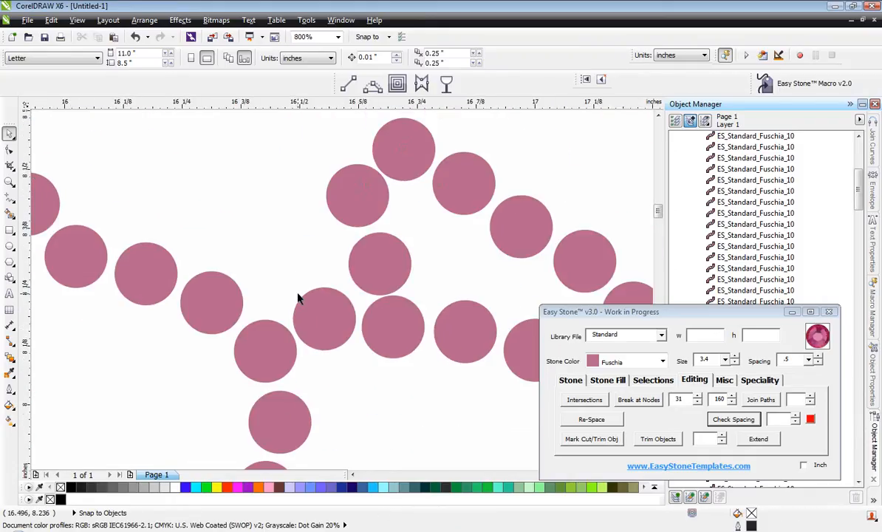
# Move the front ear's tip stone and the two rear-edge stones below it slightly up, away from the head line.
pyautogui.click(391, 152)
pyautogui.keyDown('shift'); pyautogui.click(356, 198); pyautogui.keyUp('shift')
pyautogui.keyDown('shift'); pyautogui.click(383, 240); pyautogui.keyUp('shift')
pyautogui.scroll(1, 383, 244)
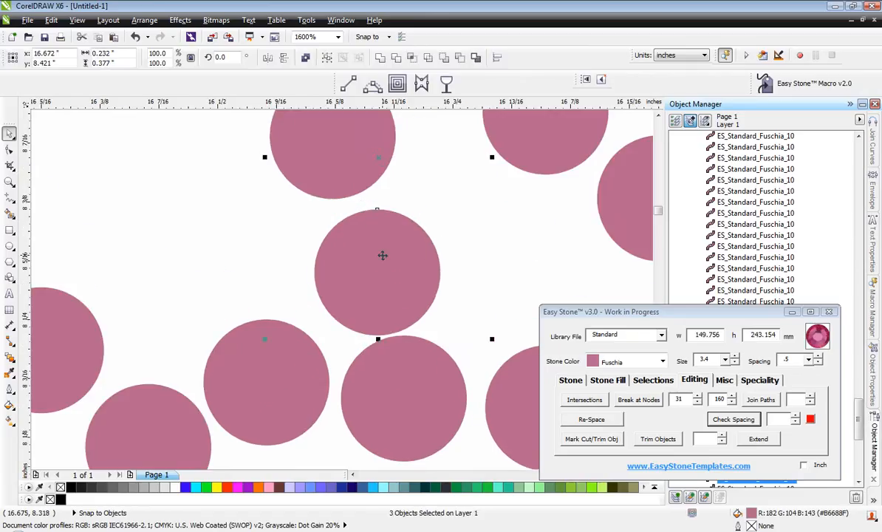
pyautogui.moveTo(400, 283); pyautogui.dragTo(393, 266)
pyautogui.click(260, 232)
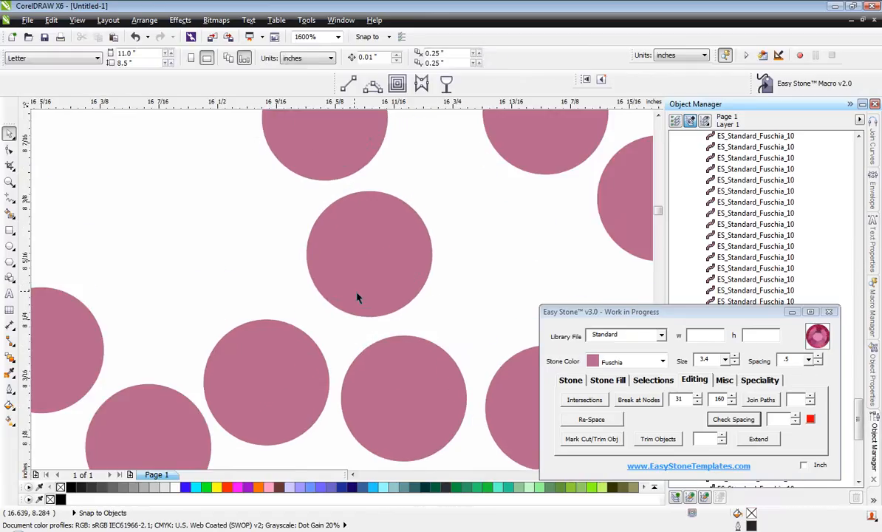
# Nudge the tip stone of the front ear up and forward to centre it between its two neighbours.
pyautogui.scroll(-1, 358, 298)
pyautogui.scroll(1, 404, 148)
pyautogui.moveTo(393, 224); pyautogui.dragTo(405, 207)
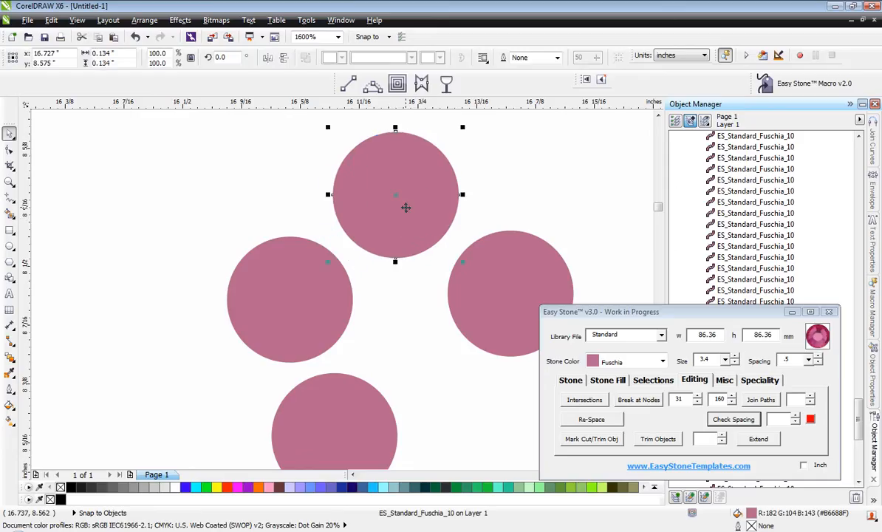
pyautogui.click(136, 170)
pyautogui.scroll(-2, 192, 172)
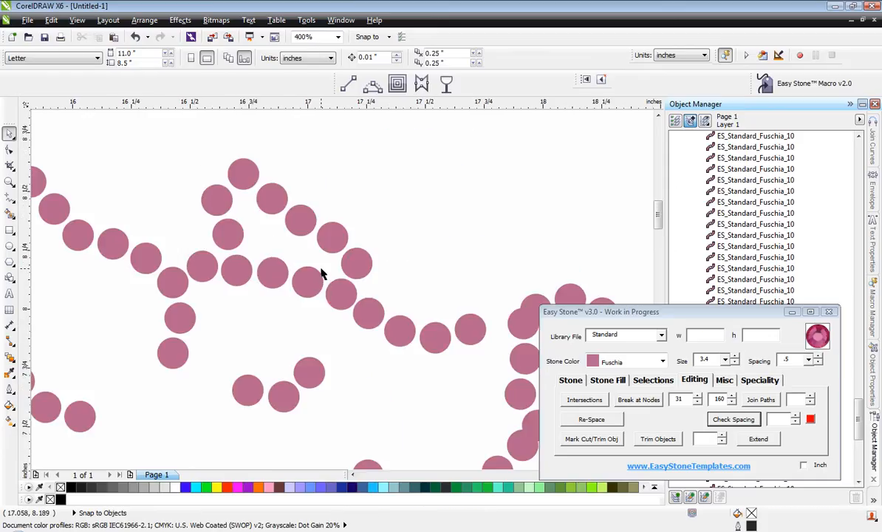
# Move the overlapping stone atop the snout into the gap at the forehead line's end, and raise the next snout stone slightly.
pyautogui.scroll(-1, 306, 371)
pyautogui.scroll(1, 316, 405)
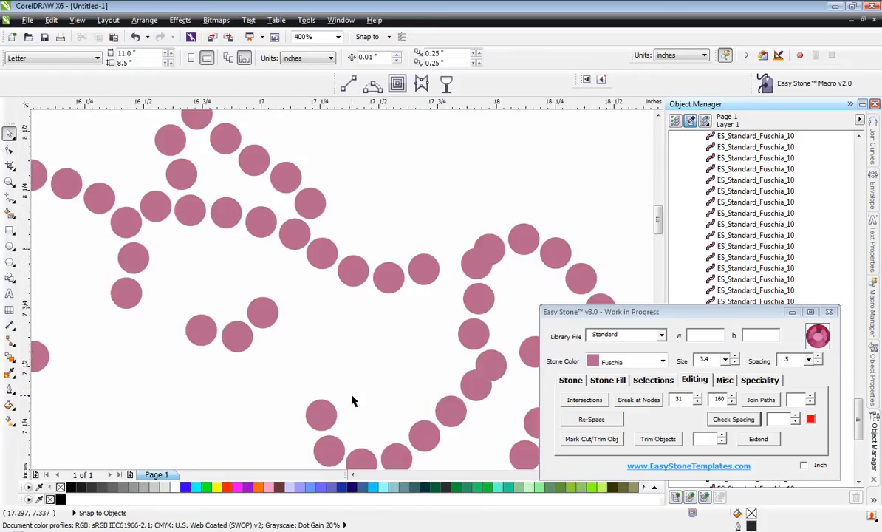
pyautogui.scroll(-1, 301, 273)
pyautogui.scroll(2, 329, 254)
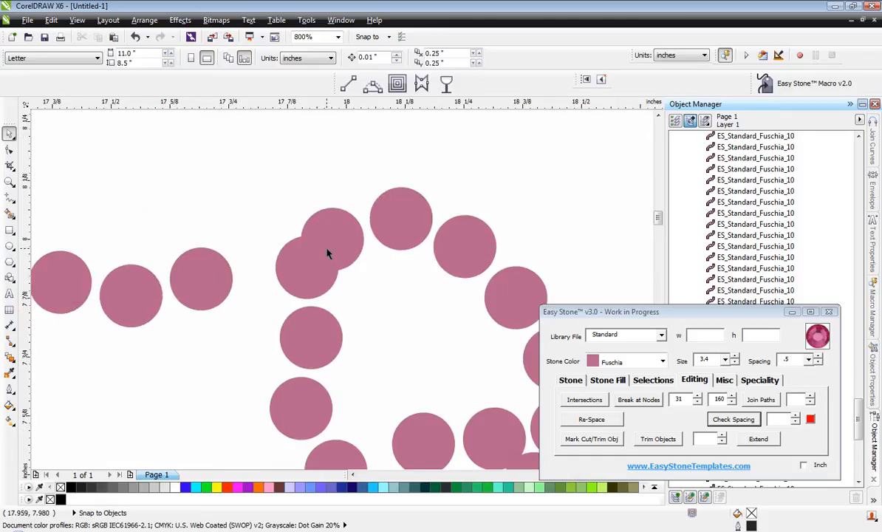
pyautogui.scroll(1, 302, 255)
pyautogui.moveTo(300, 284); pyautogui.dragTo(217, 259)
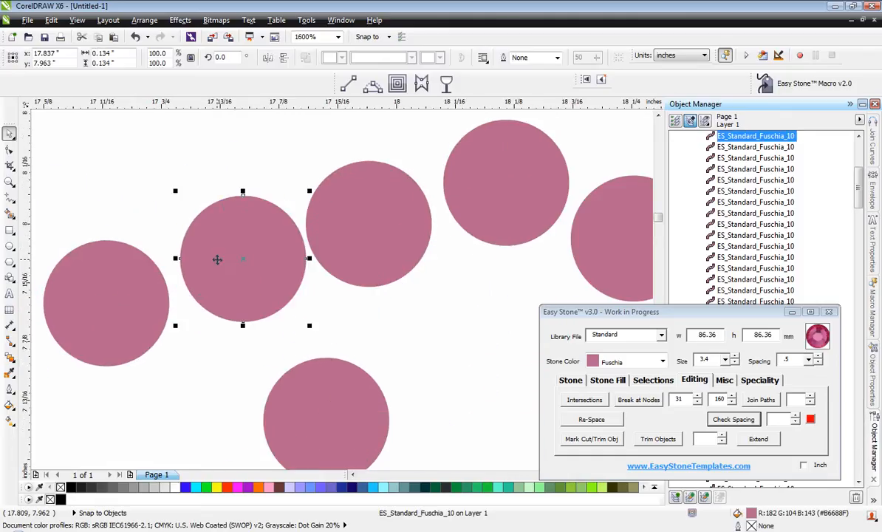
pyautogui.moveTo(374, 197); pyautogui.dragTo(374, 173)
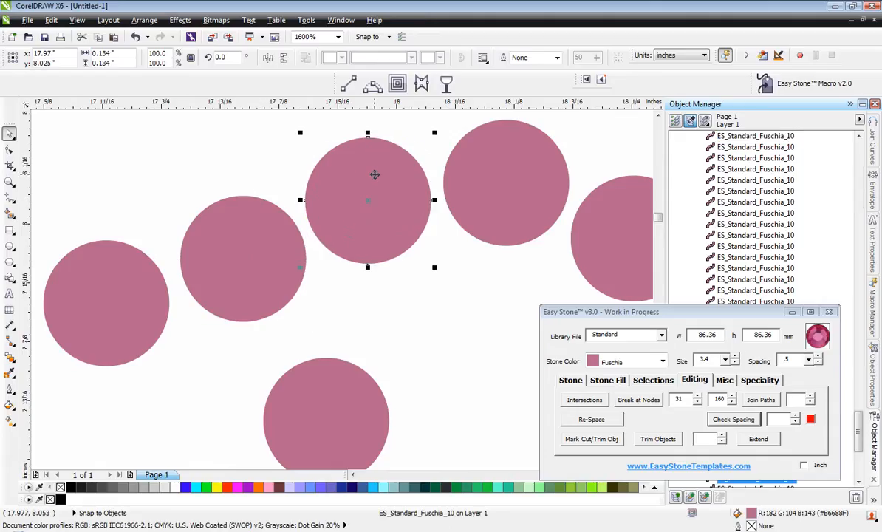
pyautogui.click(194, 157)
pyautogui.scroll(-1, 454, 203)
# Move the upper stone of the snout's inner line up beneath the snout outline, and the next one down and rearward.
pyautogui.scroll(-1, 351, 263)
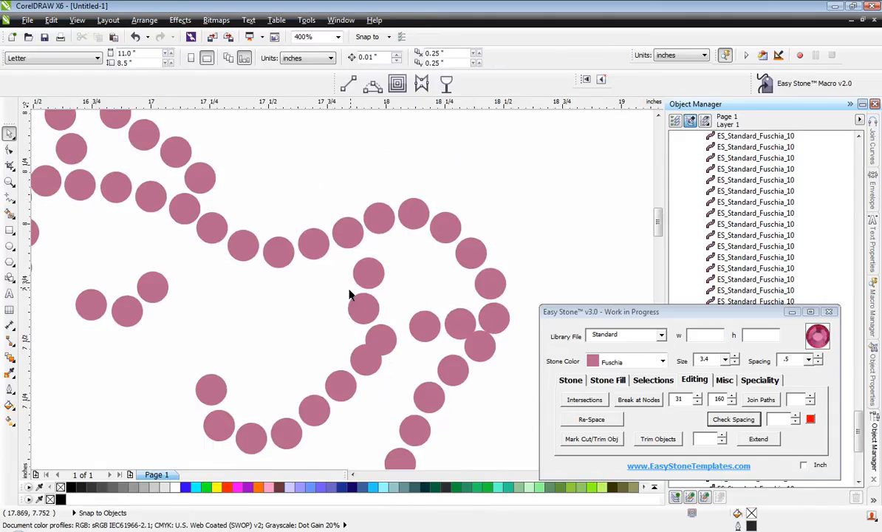
pyautogui.scroll(1, 371, 309)
pyautogui.moveTo(369, 236); pyautogui.dragTo(322, 229)
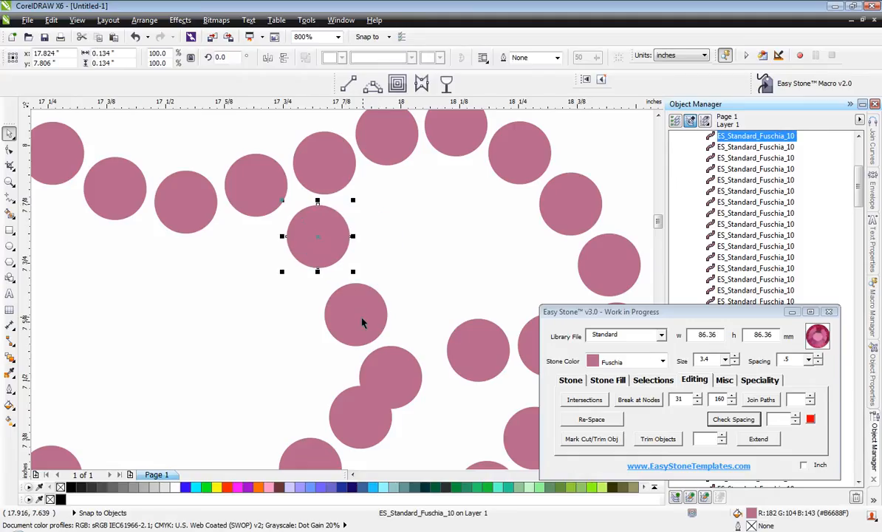
pyautogui.moveTo(362, 321); pyautogui.dragTo(323, 366)
pyautogui.scroll(-3, 298, 306)
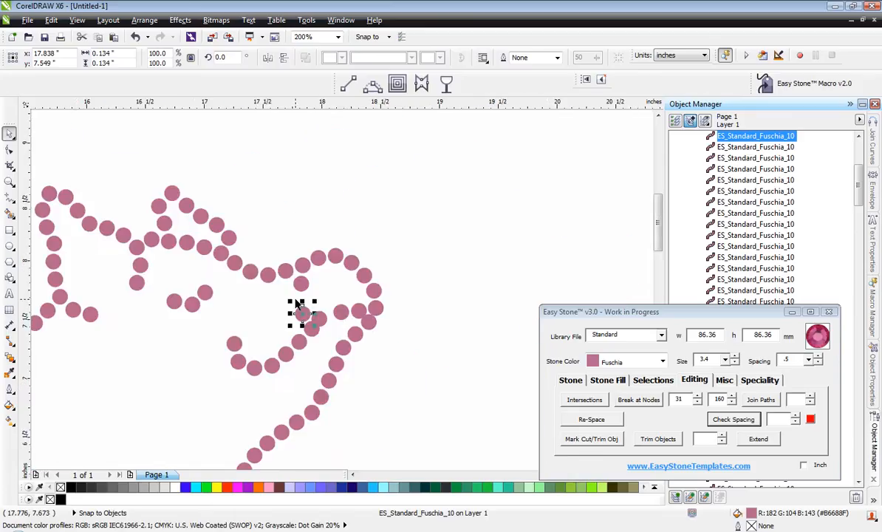
pyautogui.scroll(3, 296, 300)
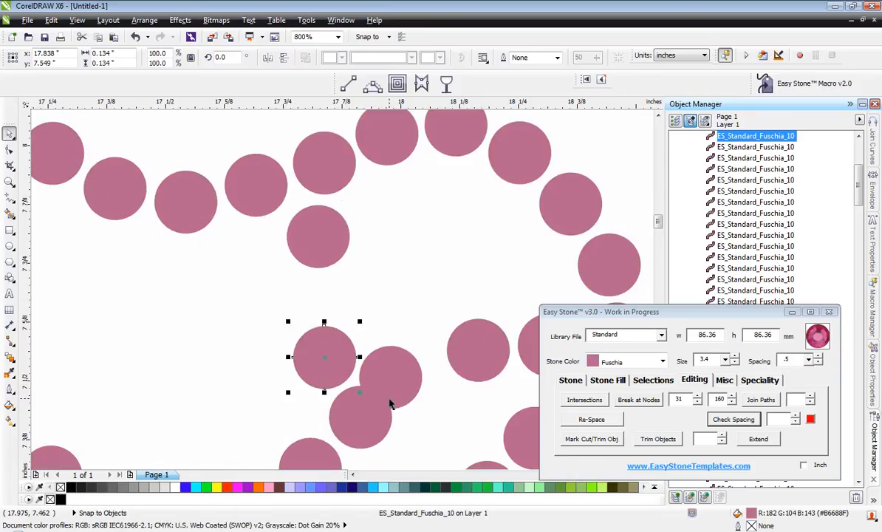
# Move the overlapping stone at the mouth corner forward toward the mouth line, and nudge the stone behind it slightly forward.
pyautogui.moveTo(388, 370); pyautogui.dragTo(412, 365)
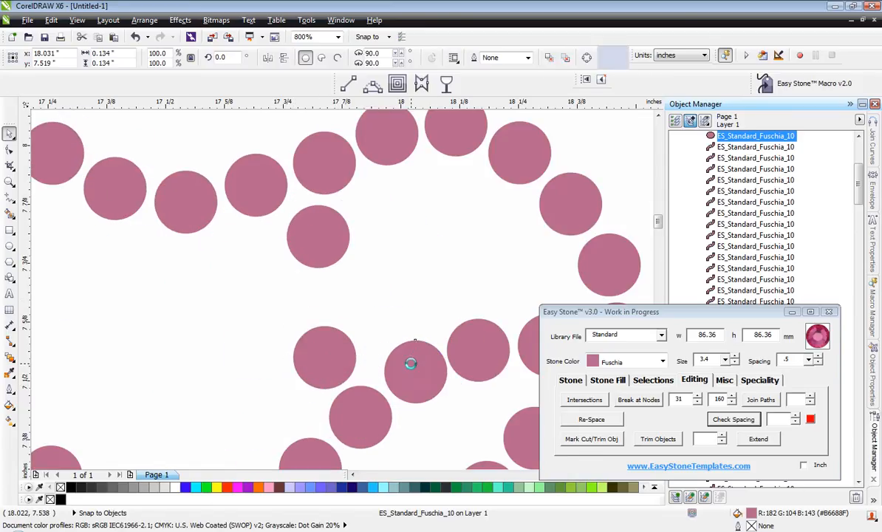
pyautogui.scroll(1, 375, 410)
pyautogui.moveTo(481, 373); pyautogui.dragTo(468, 364)
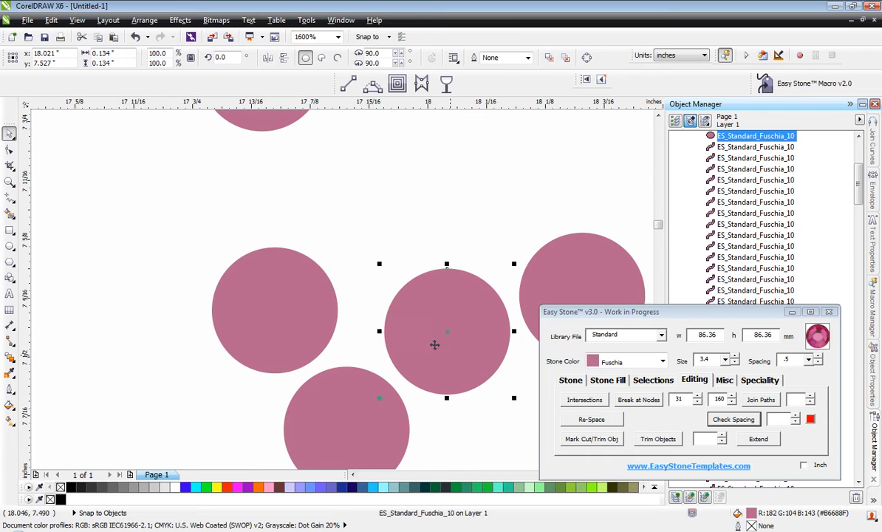
pyautogui.click(270, 309)
pyautogui.scroll(-2, 275, 305)
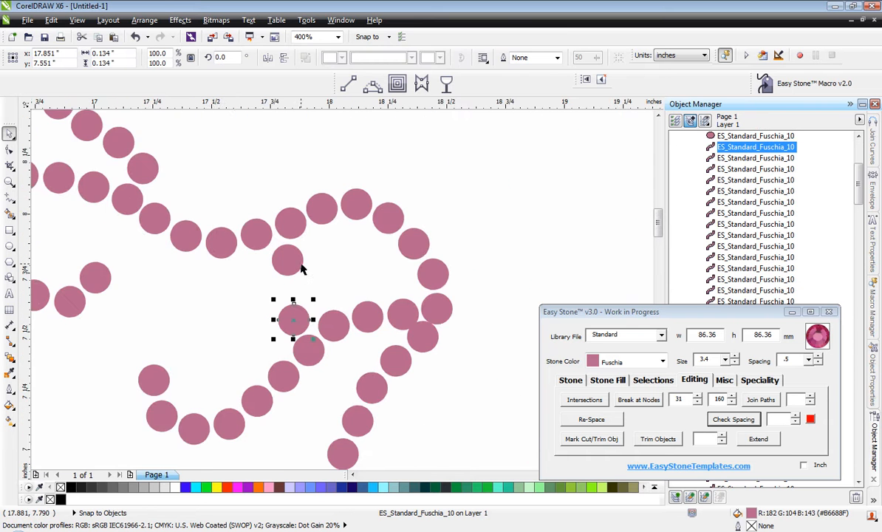
# Move the upper stone of the snout's inner line down and set it close above the next stone in that line.
pyautogui.scroll(1, 300, 266)
pyautogui.moveTo(270, 267); pyautogui.dragTo(234, 316)
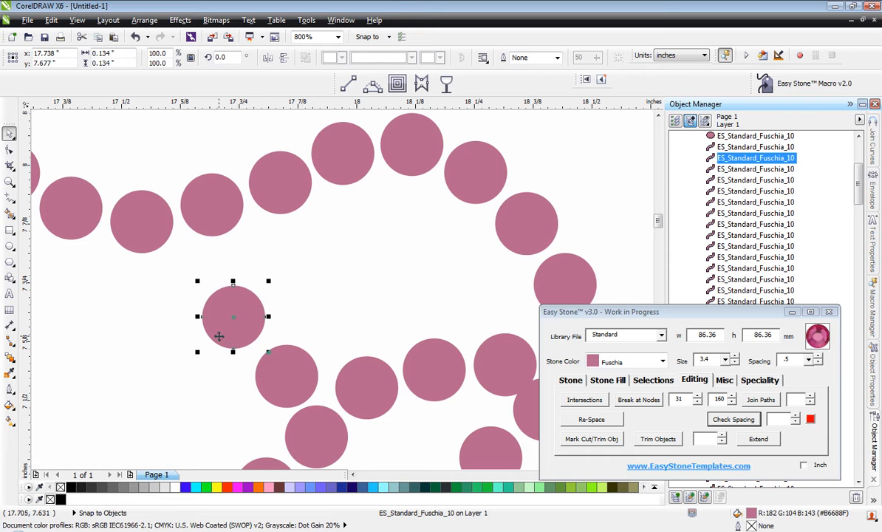
pyautogui.scroll(-2, 312, 288)
pyautogui.scroll(4, 296, 294)
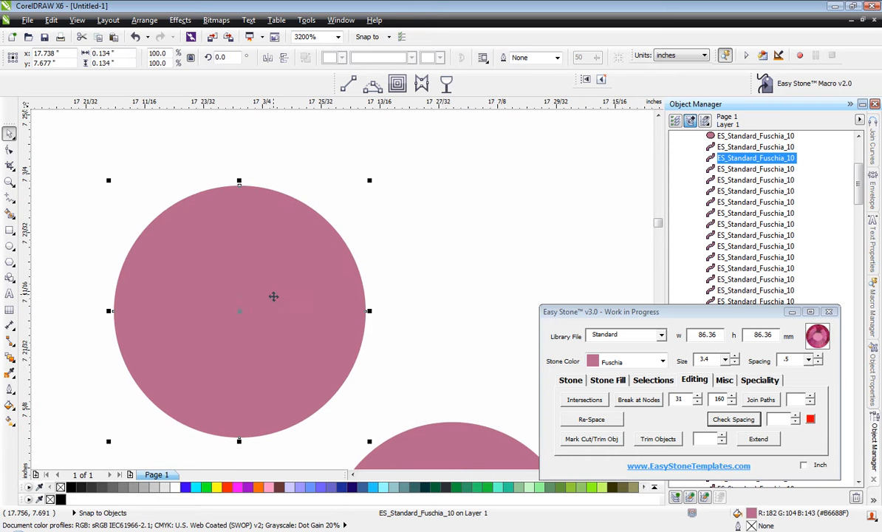
pyautogui.moveTo(225, 368); pyautogui.dragTo(315, 346)
pyautogui.scroll(-3, 333, 353)
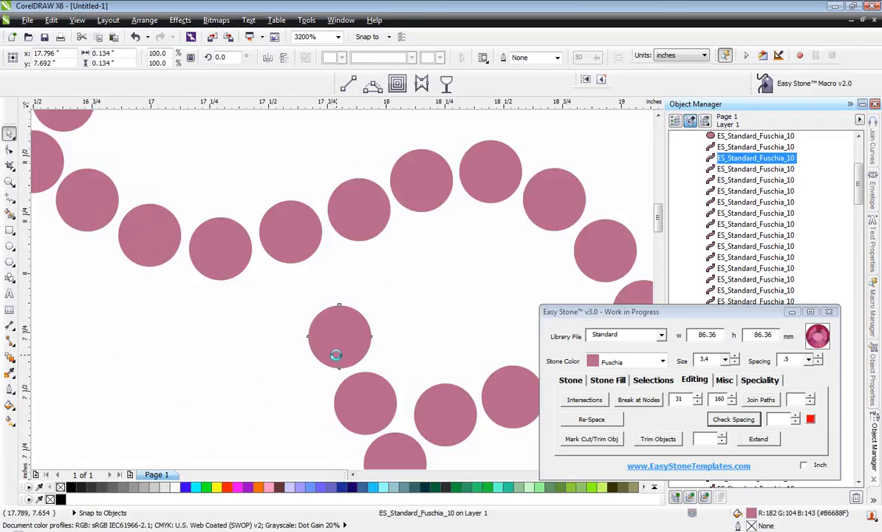
# Nudge that inner-line stone slightly forward, and place a copy above it to fill the gap beneath the snout outline.
pyautogui.scroll(1, 311, 318)
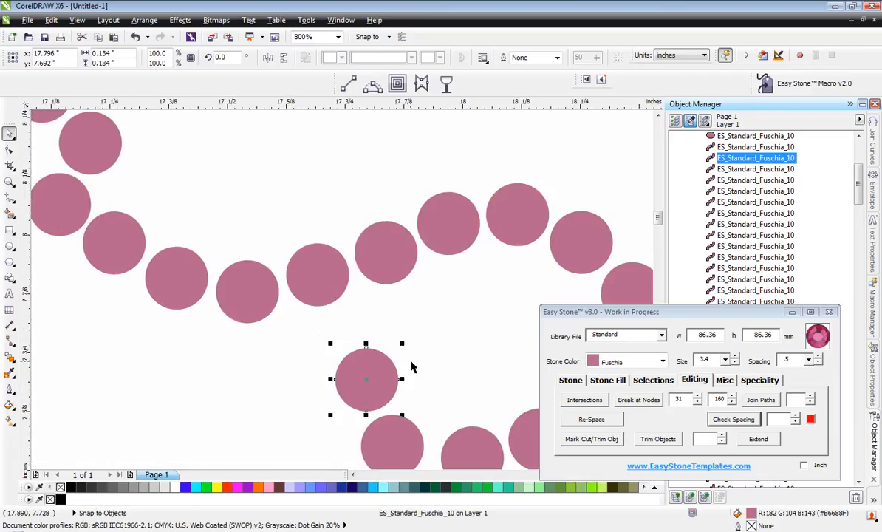
pyautogui.scroll(1, 377, 361)
pyautogui.moveTo(371, 367); pyautogui.dragTo(359, 299)
pyautogui.scroll(-1, 390, 377)
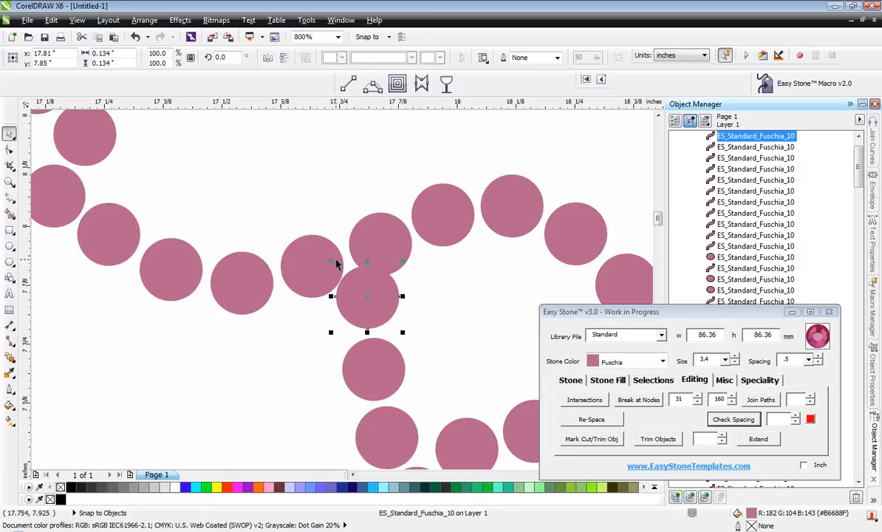
# Raise the first snout outline stone clear of the inner line's top stone, and shift the last forehead stone slightly up and rearward.
pyautogui.scroll(2, 309, 252)
pyautogui.moveTo(295, 255); pyautogui.dragTo(289, 246)
pyautogui.scroll(-1, 290, 246)
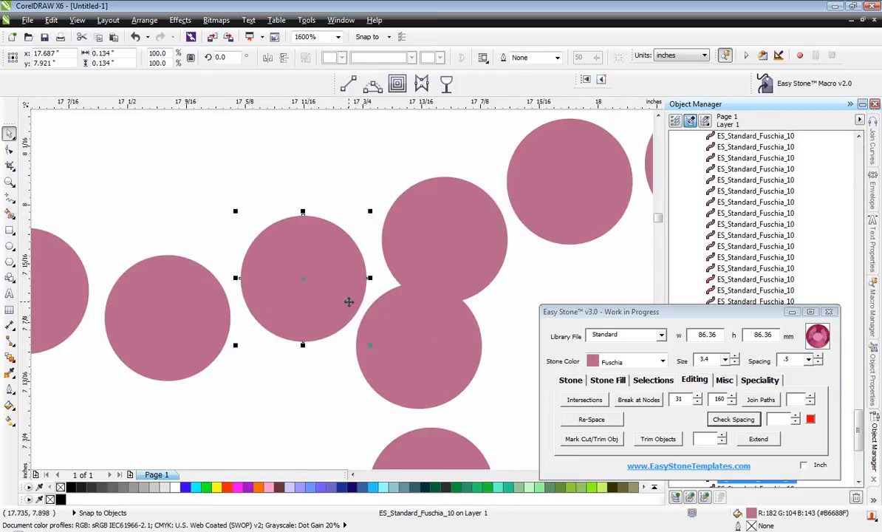
pyautogui.moveTo(426, 201); pyautogui.dragTo(418, 180)
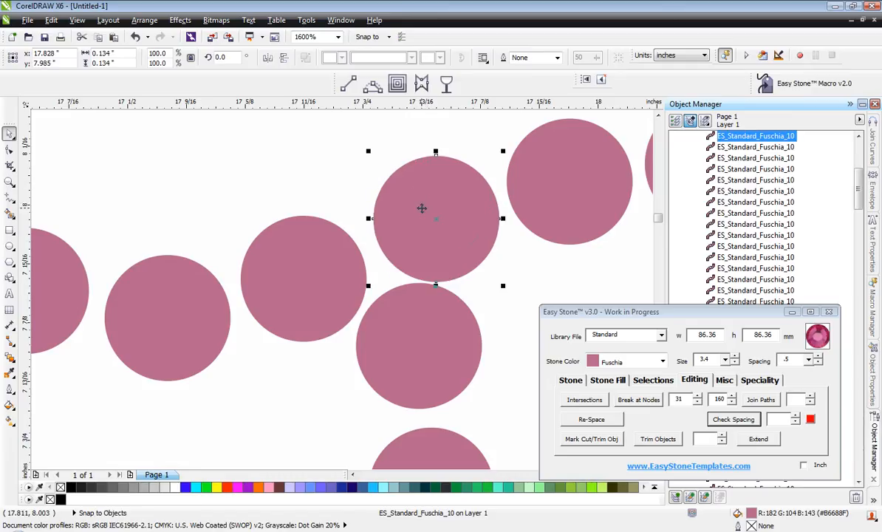
pyautogui.moveTo(440, 252); pyautogui.dragTo(436, 244)
pyautogui.click(302, 252)
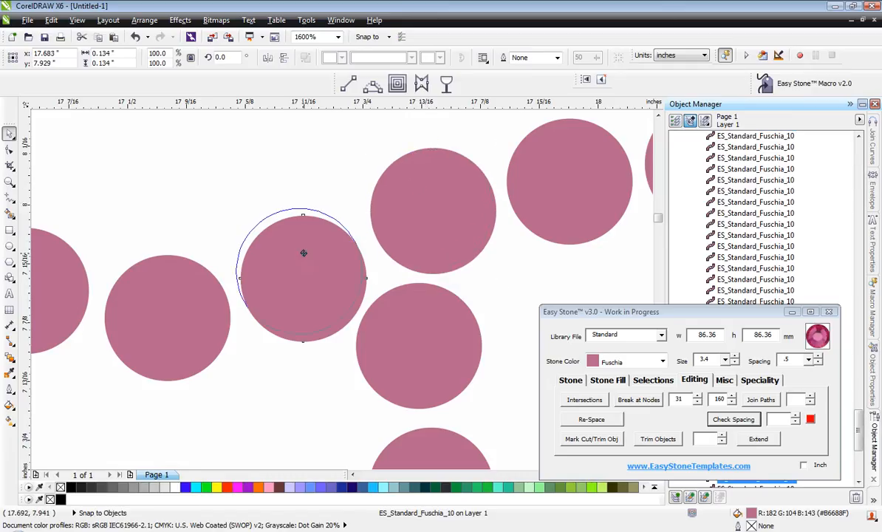
pyautogui.scroll(-5, 299, 248)
# Nudge the second stone of the snout's upper outline slightly upward to even its spacing.
pyautogui.scroll(5, 289, 231)
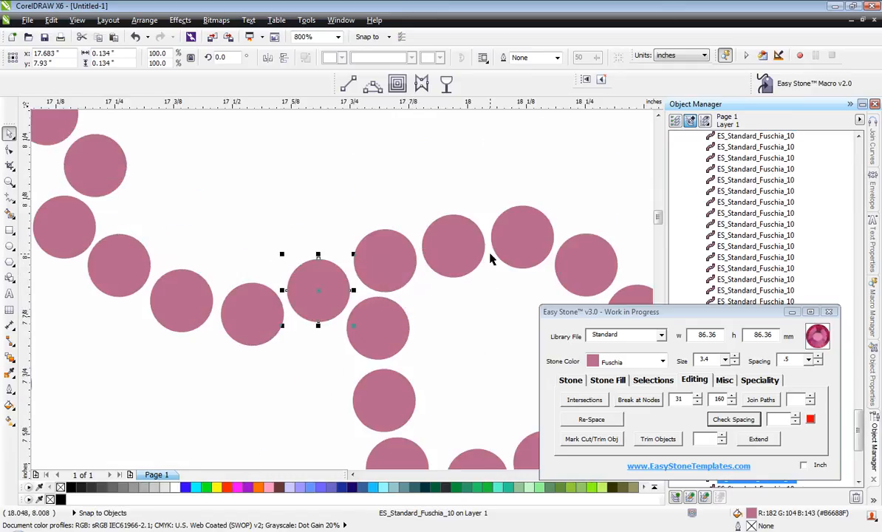
pyautogui.click(422, 248)
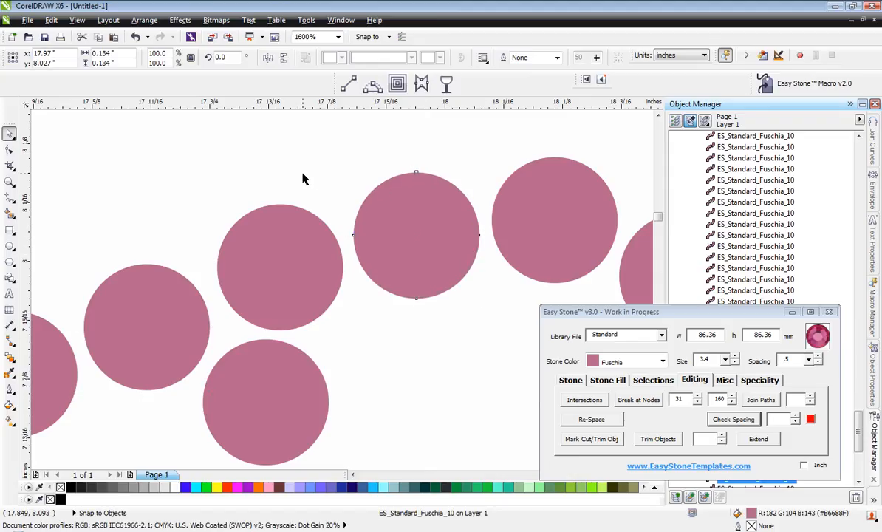
pyautogui.click(341, 124)
pyautogui.scroll(-3, 394, 197)
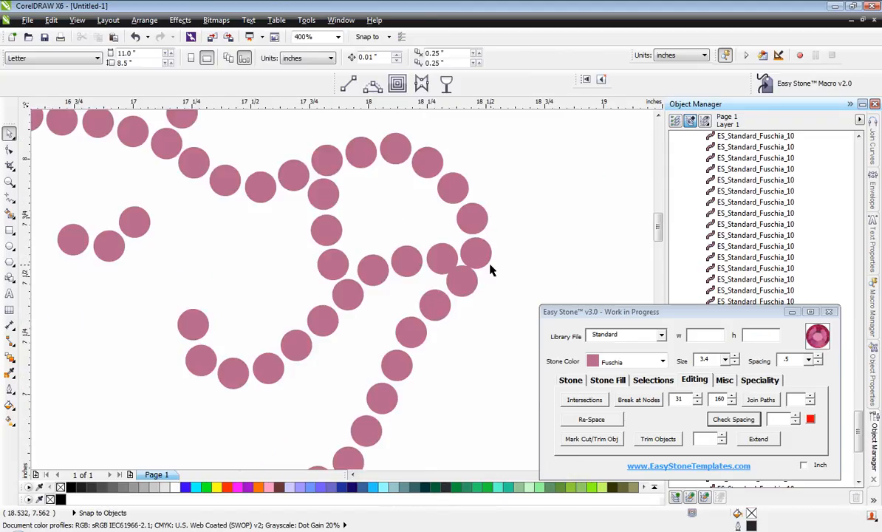
# Place two nostril stones inside the snout using the front inner-line stone and a copy, and fill that line's gap with another copy.
pyautogui.scroll(3, 411, 251)
pyautogui.moveTo(413, 261); pyautogui.dragTo(411, 233)
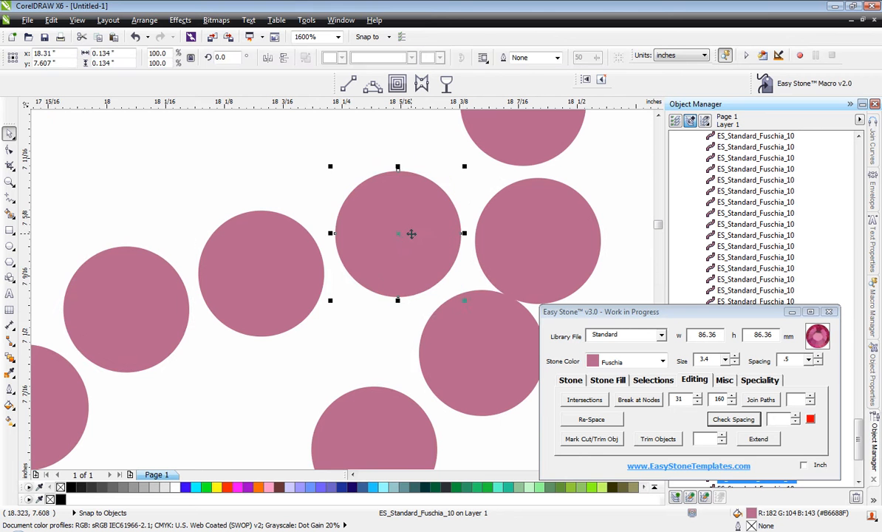
pyautogui.moveTo(491, 336); pyautogui.dragTo(328, 274)
pyautogui.scroll(-3, 489, 341)
pyautogui.scroll(2, 476, 314)
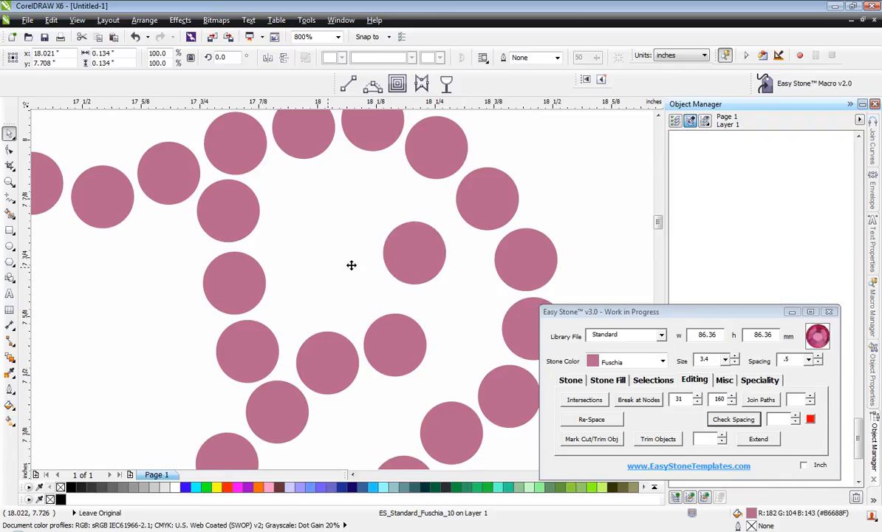
pyautogui.moveTo(438, 252); pyautogui.dragTo(487, 338)
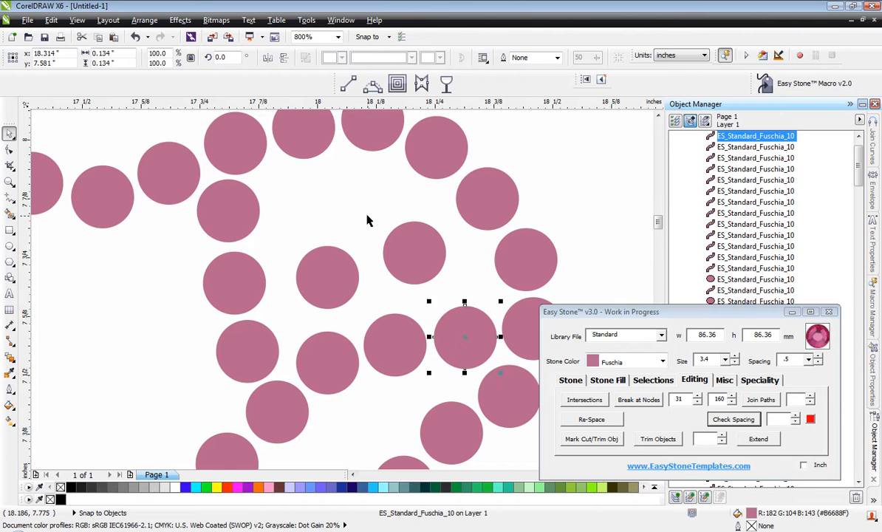
pyautogui.click(437, 216)
# Select the whole pig design and add a weedbox around it with a weed margin of 25.
pyautogui.scroll(-1, 414, 194)
pyautogui.scroll(-1, 412, 191)
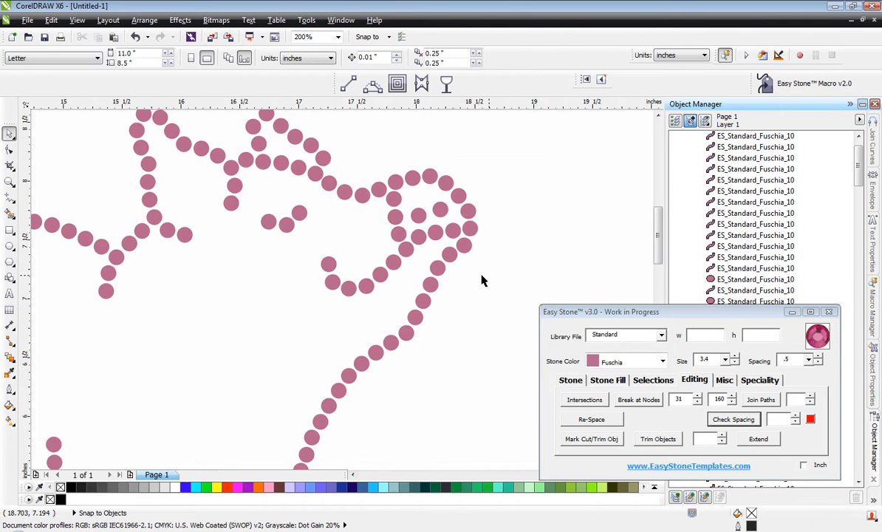
pyautogui.scroll(-1, 494, 280)
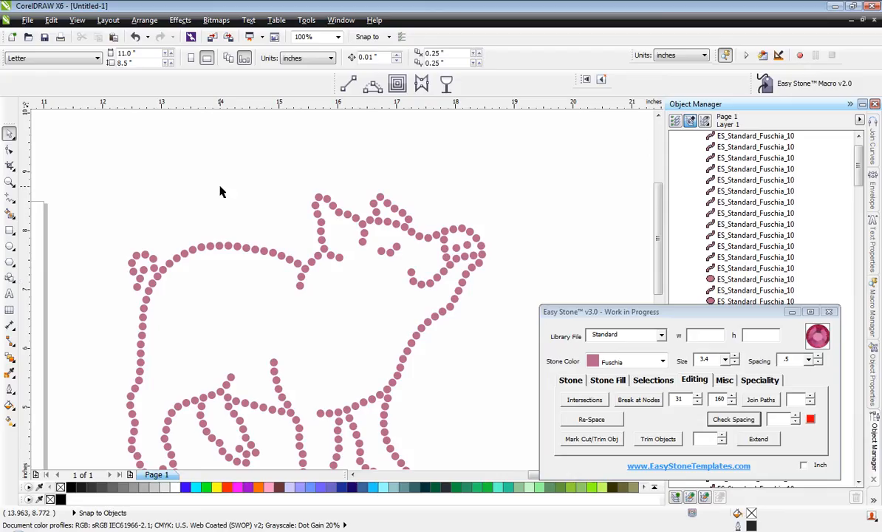
pyautogui.scroll(-1, 220, 190)
pyautogui.moveTo(131, 158); pyautogui.dragTo(409, 404)
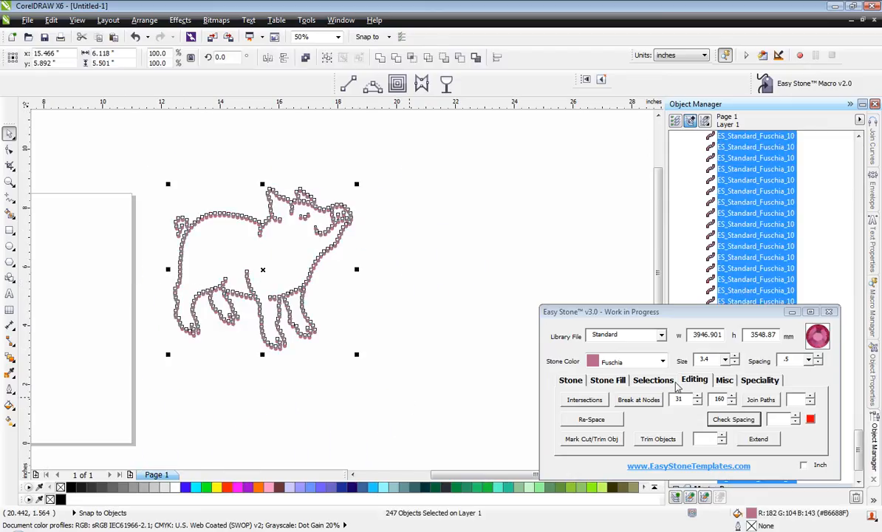
pyautogui.click(724, 380)
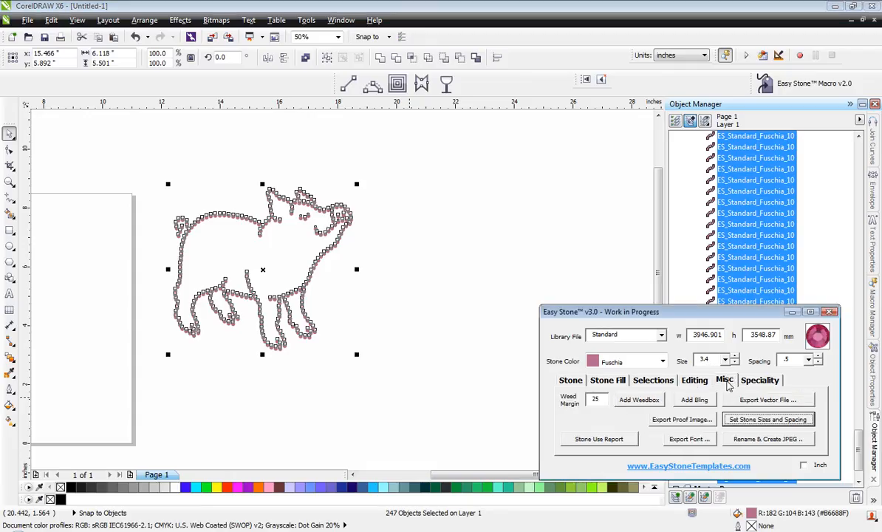
pyautogui.click(639, 400)
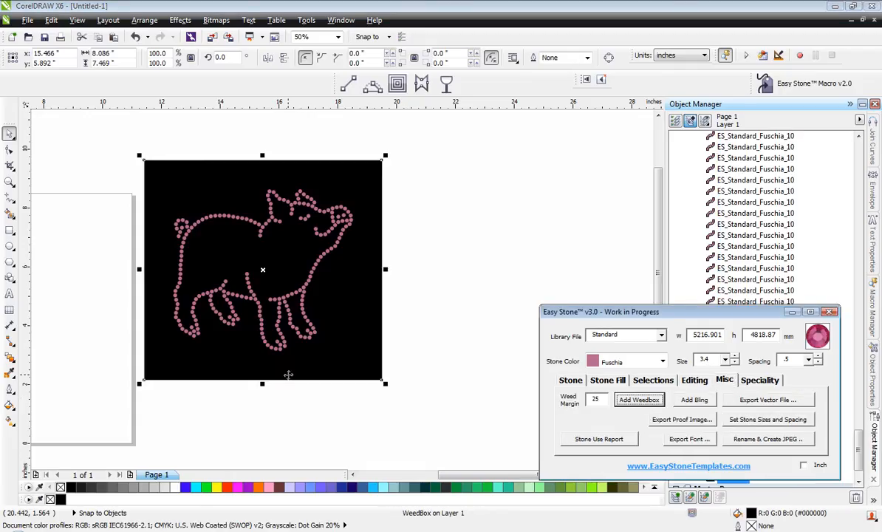
# Move the pig and its black weedbox together farther from the page and slightly down.
pyautogui.click(90, 151)
pyautogui.moveTo(90, 151); pyautogui.dragTo(477, 443)
pyautogui.moveTo(314, 278); pyautogui.dragTo(402, 314)
pyautogui.click(181, 192)
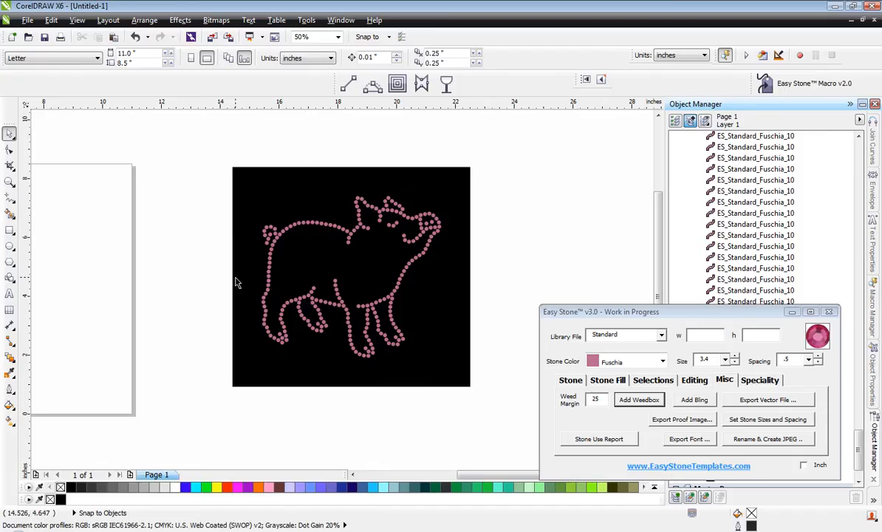
# Generate a stone use report for the pig's stones, and add its design dimensions as white text inside the weedbox beneath the pig.
pyautogui.moveTo(201, 187); pyautogui.dragTo(496, 367)
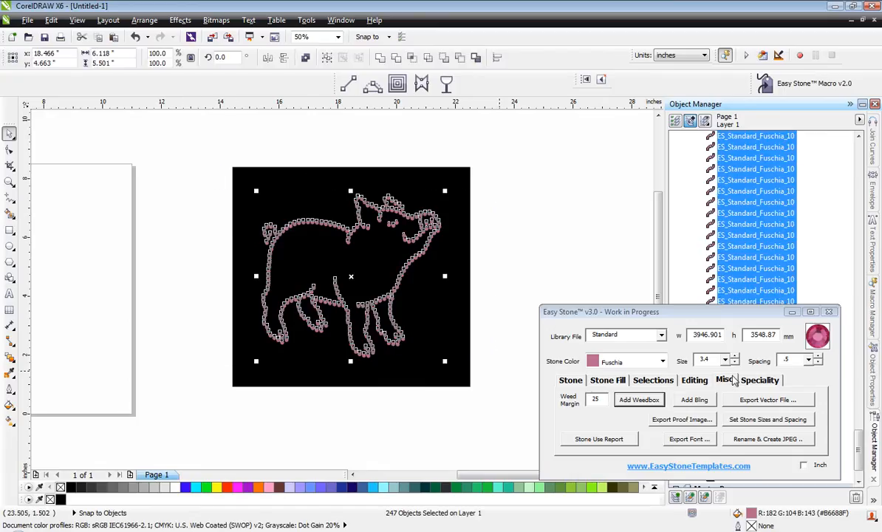
pyautogui.click(734, 380)
pyautogui.click(600, 439)
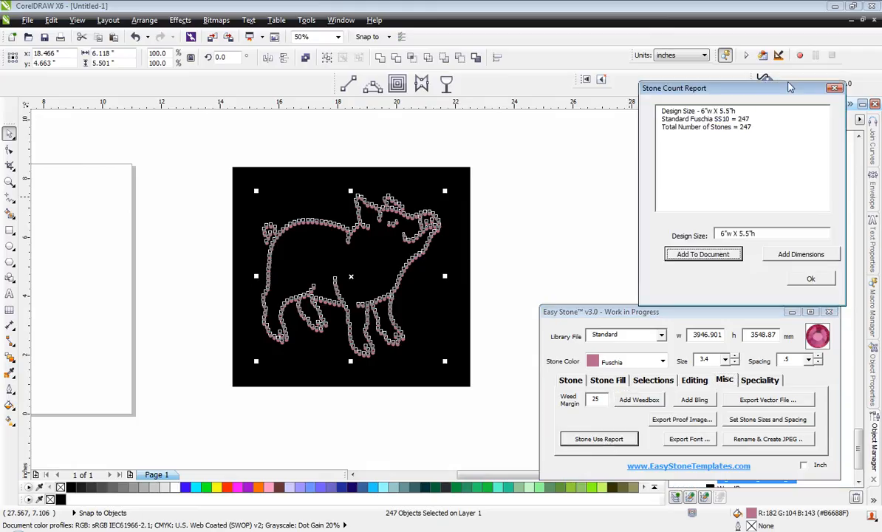
pyautogui.moveTo(780, 90); pyautogui.dragTo(654, 197)
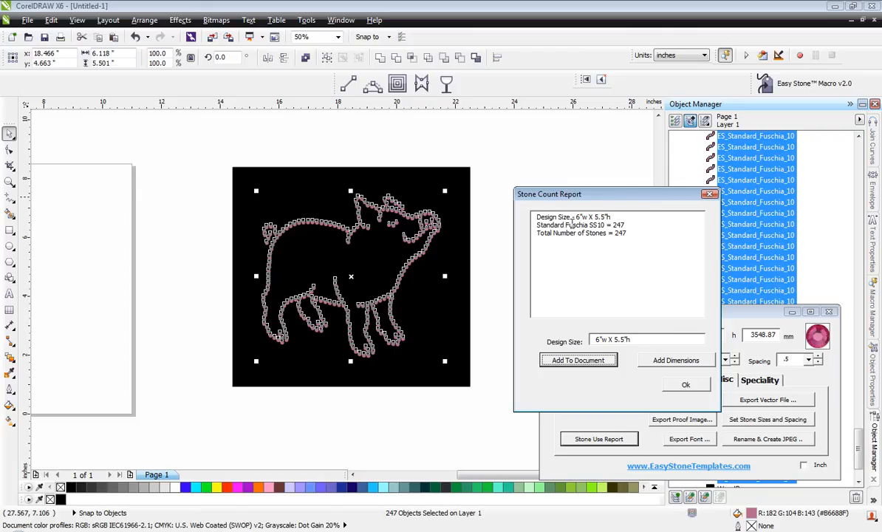
pyautogui.click(678, 362)
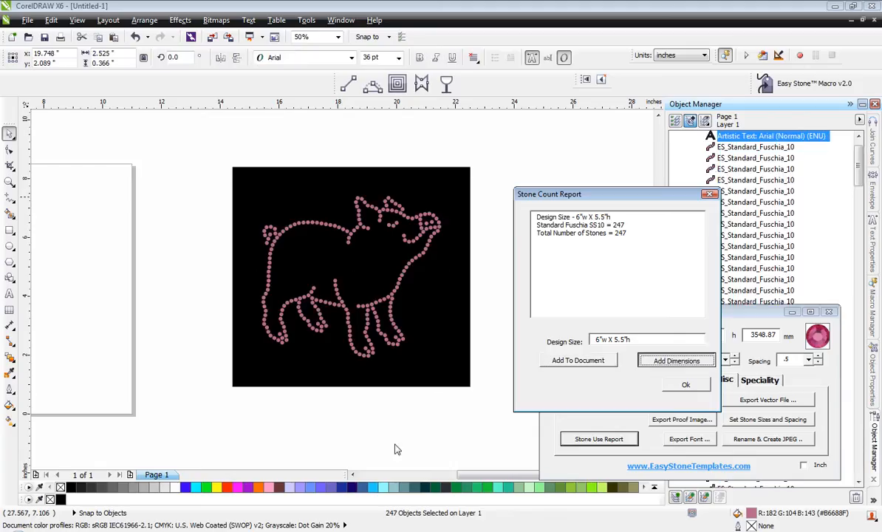
pyautogui.click(325, 404)
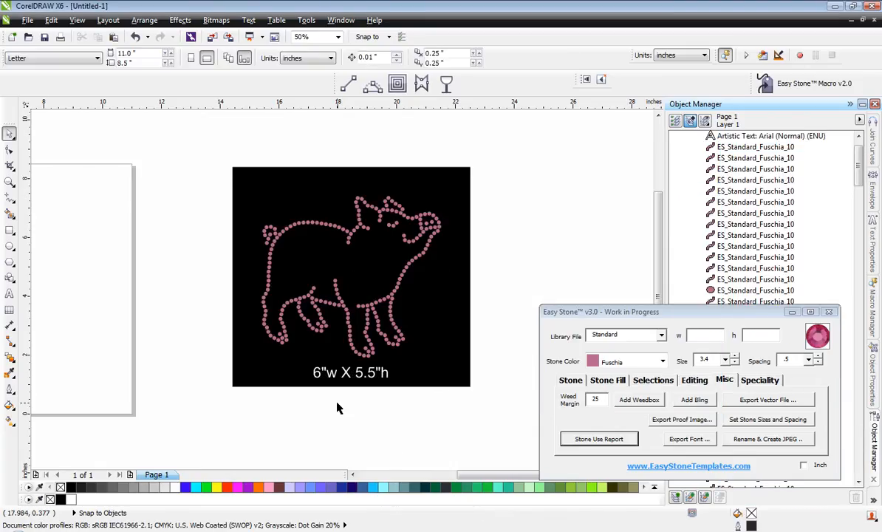